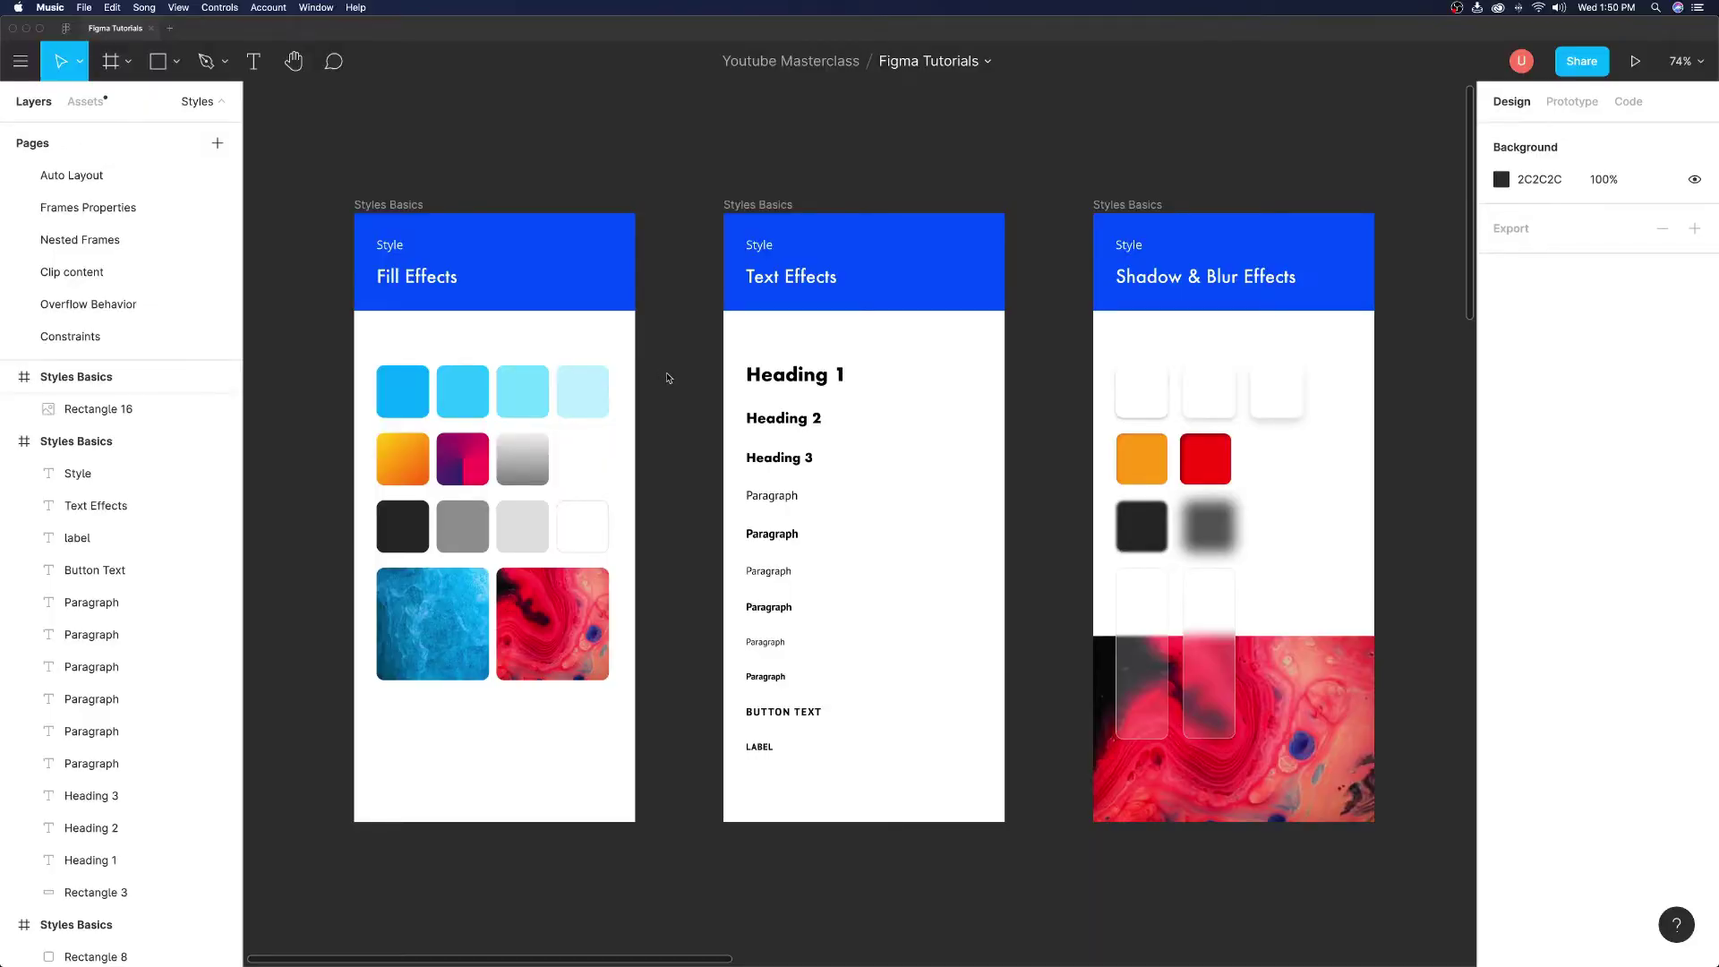
Step: Bring the Figma Tutorials window to the front showing the three style frames
left_click(1433, 521)
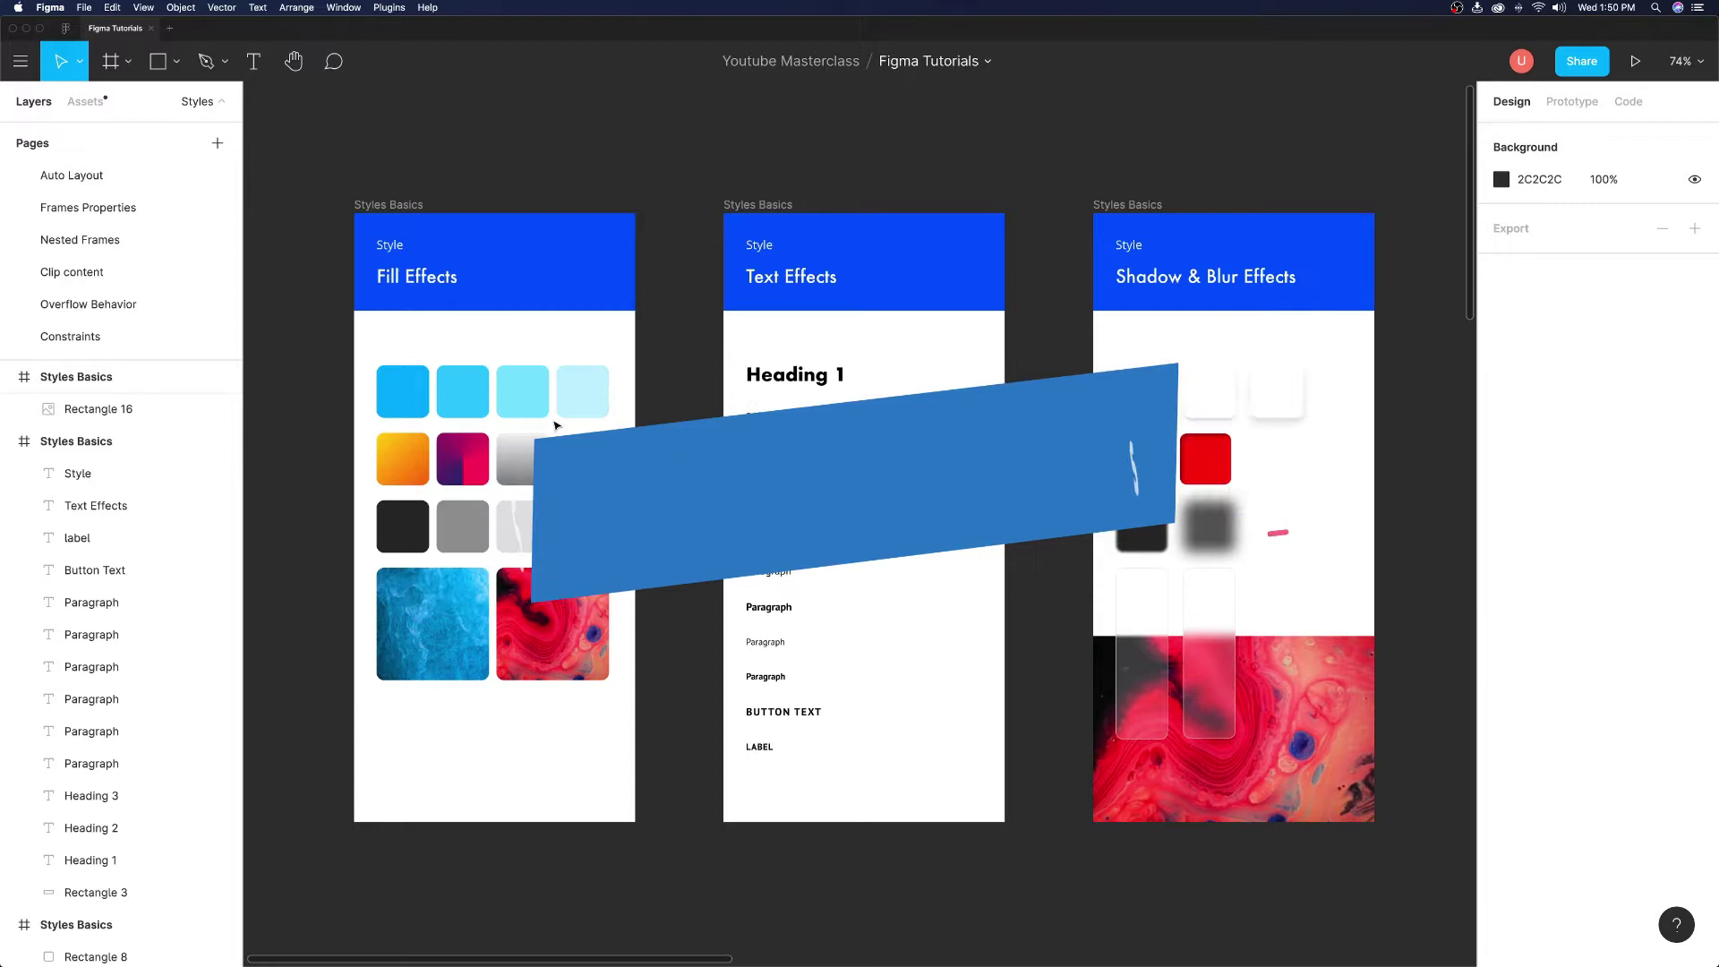
Step: Inspect the blue, orange gradient, black and image swatches one after another
left_click(407, 399)
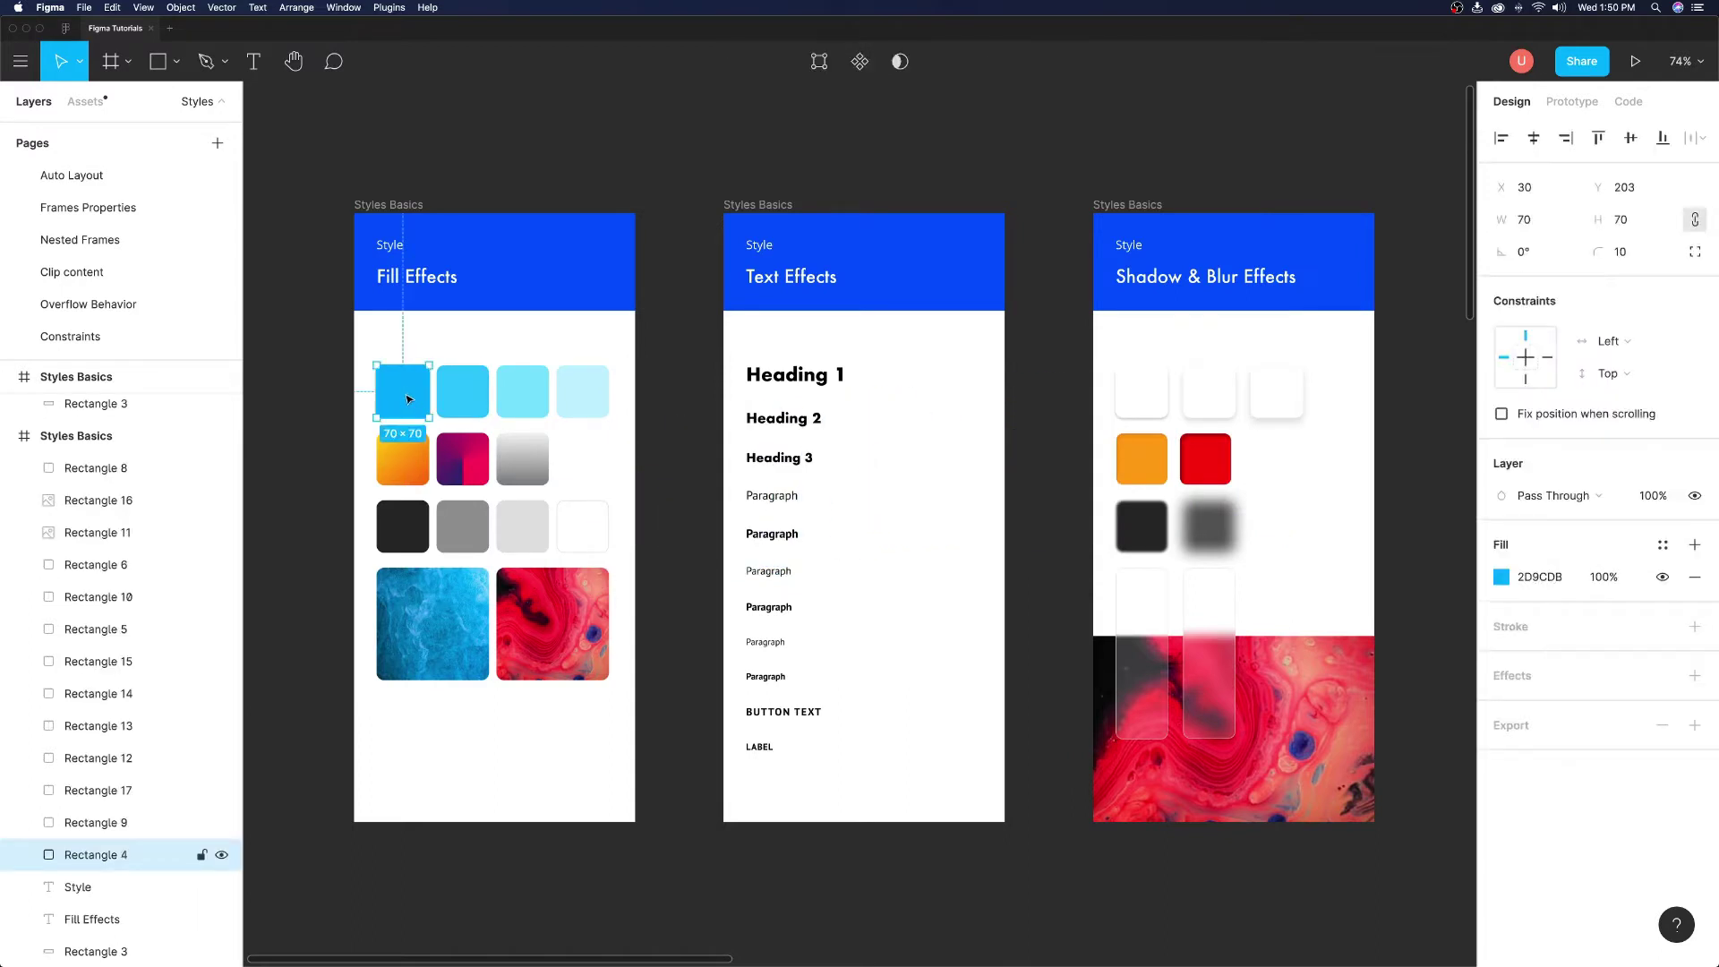
left_click(410, 473)
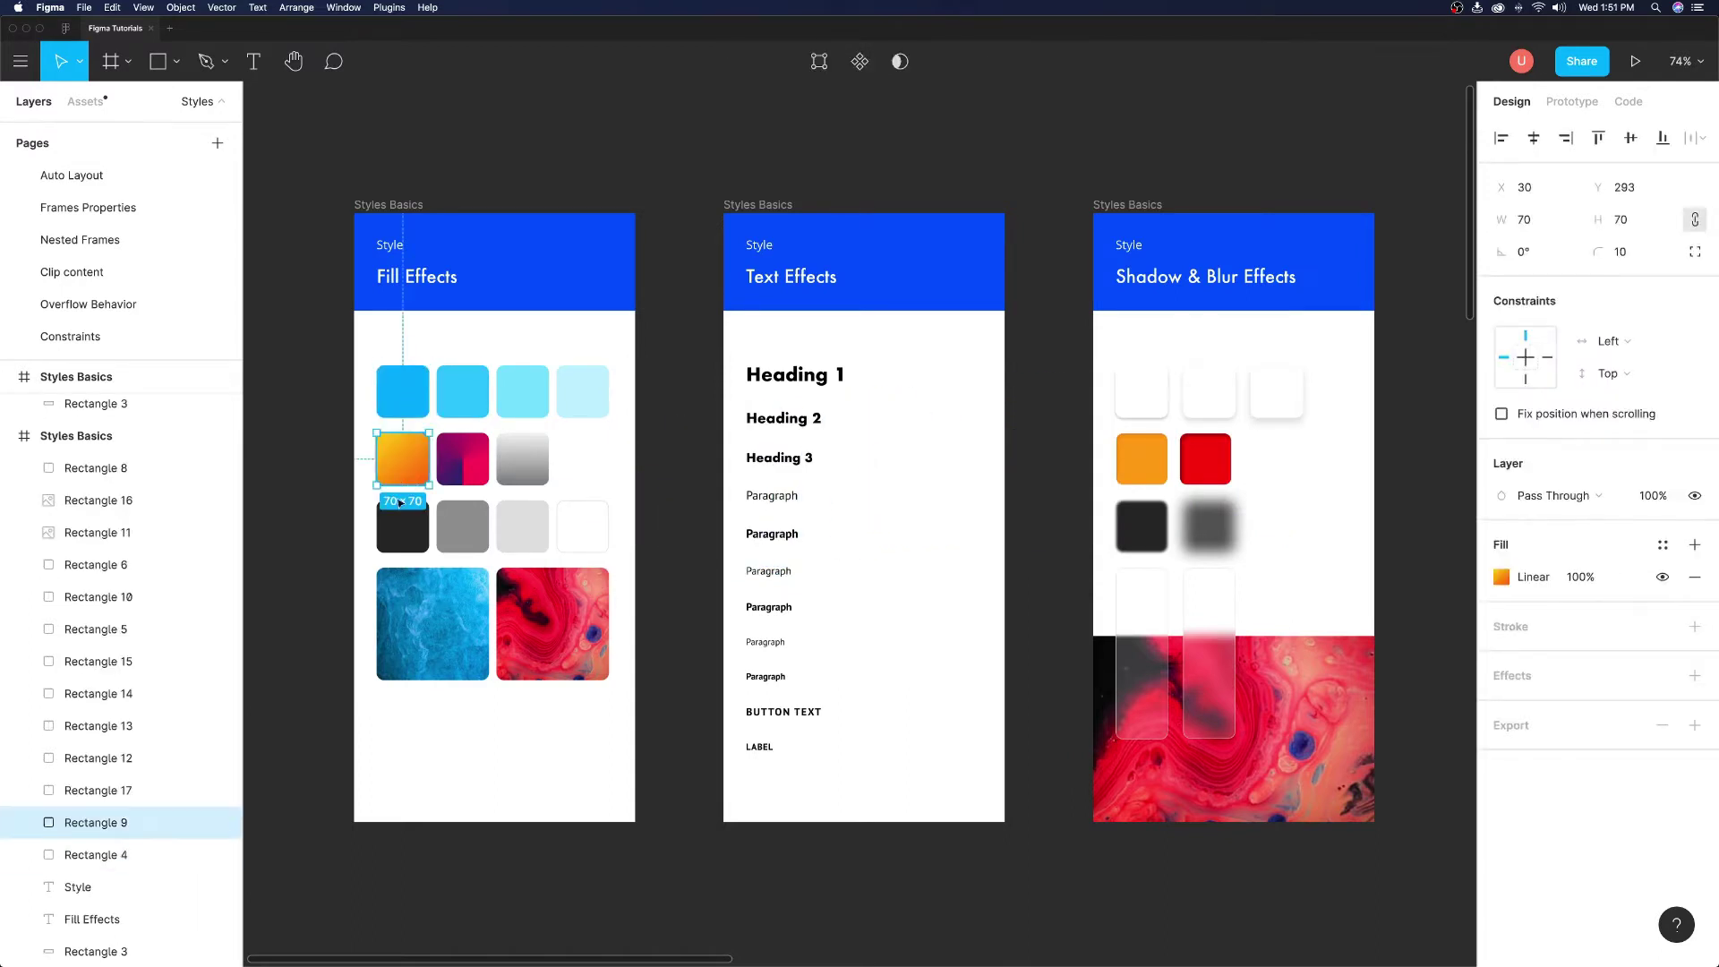
left_click(406, 537)
left_click(430, 608)
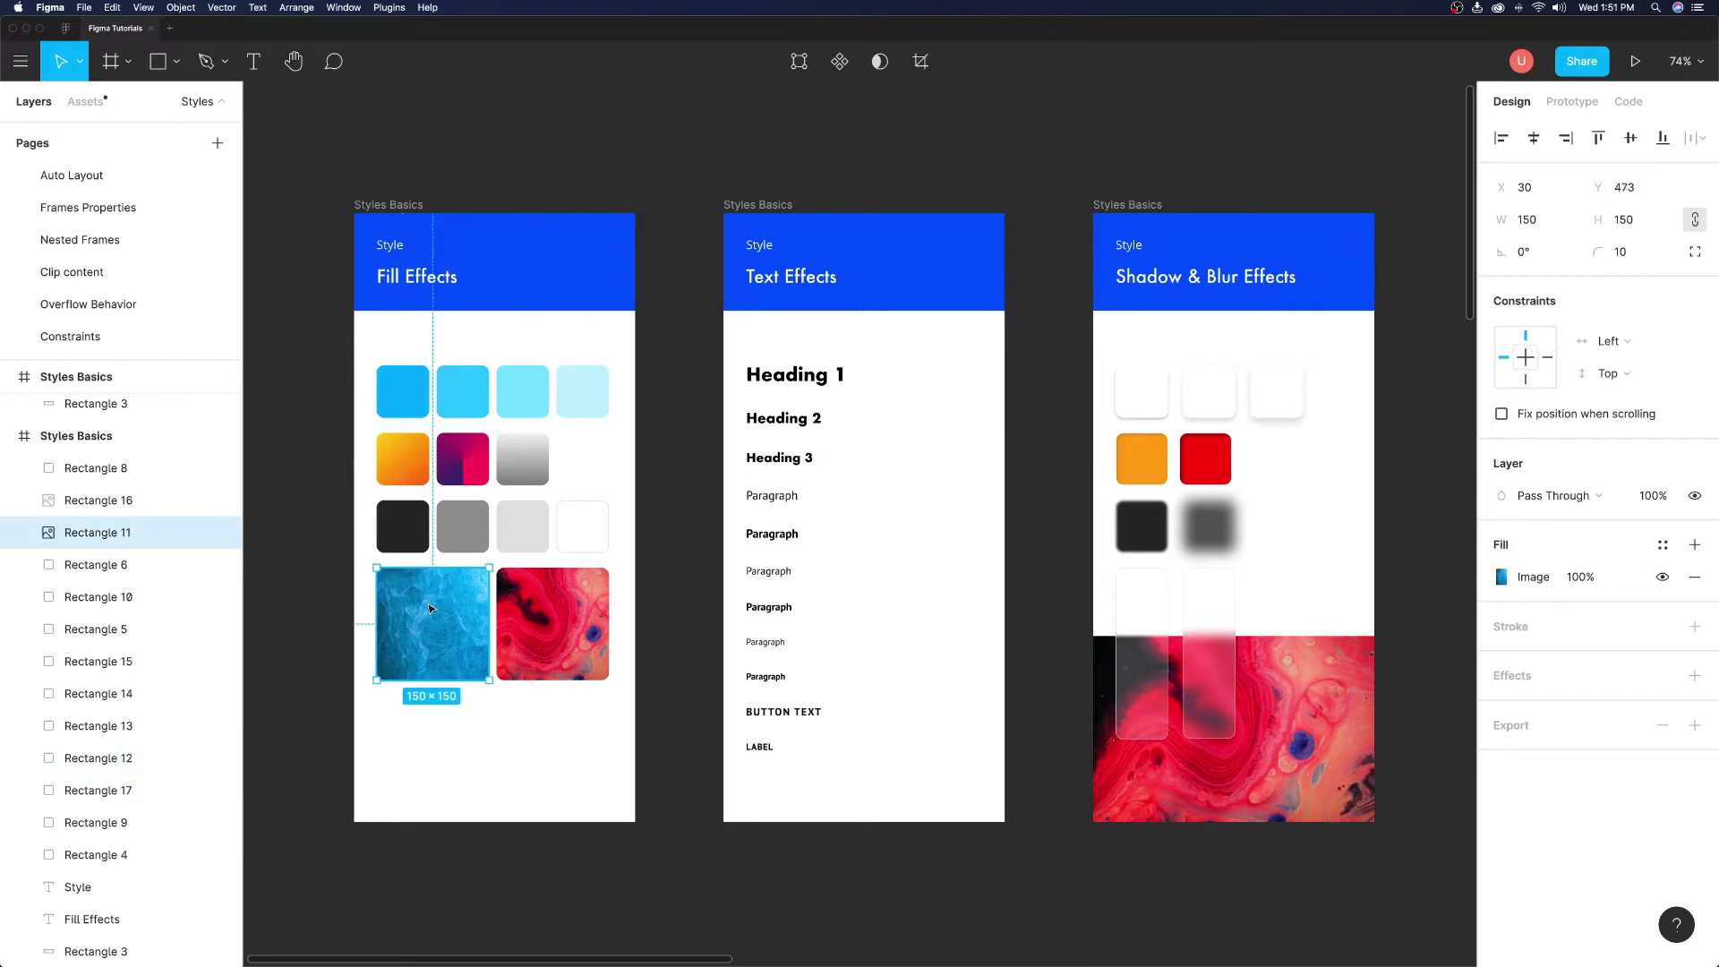
Step: Create a colour style named Primary color from the top-left blue swatch's fill
left_click(402, 400)
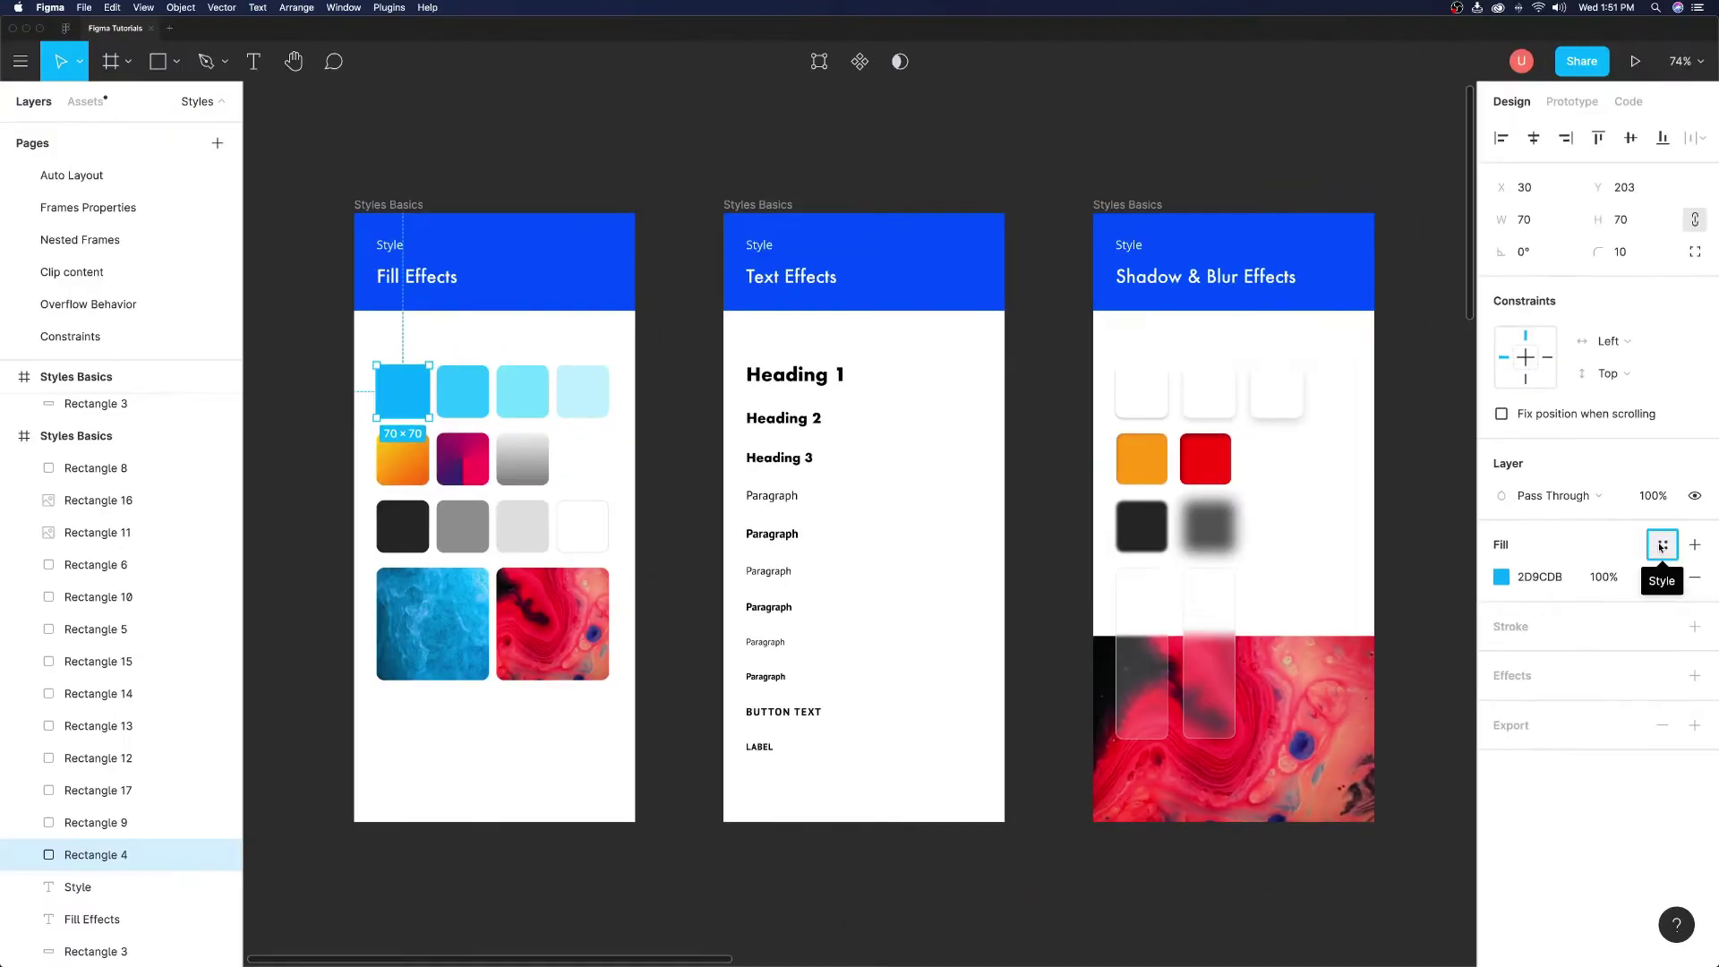
left_click(1662, 544)
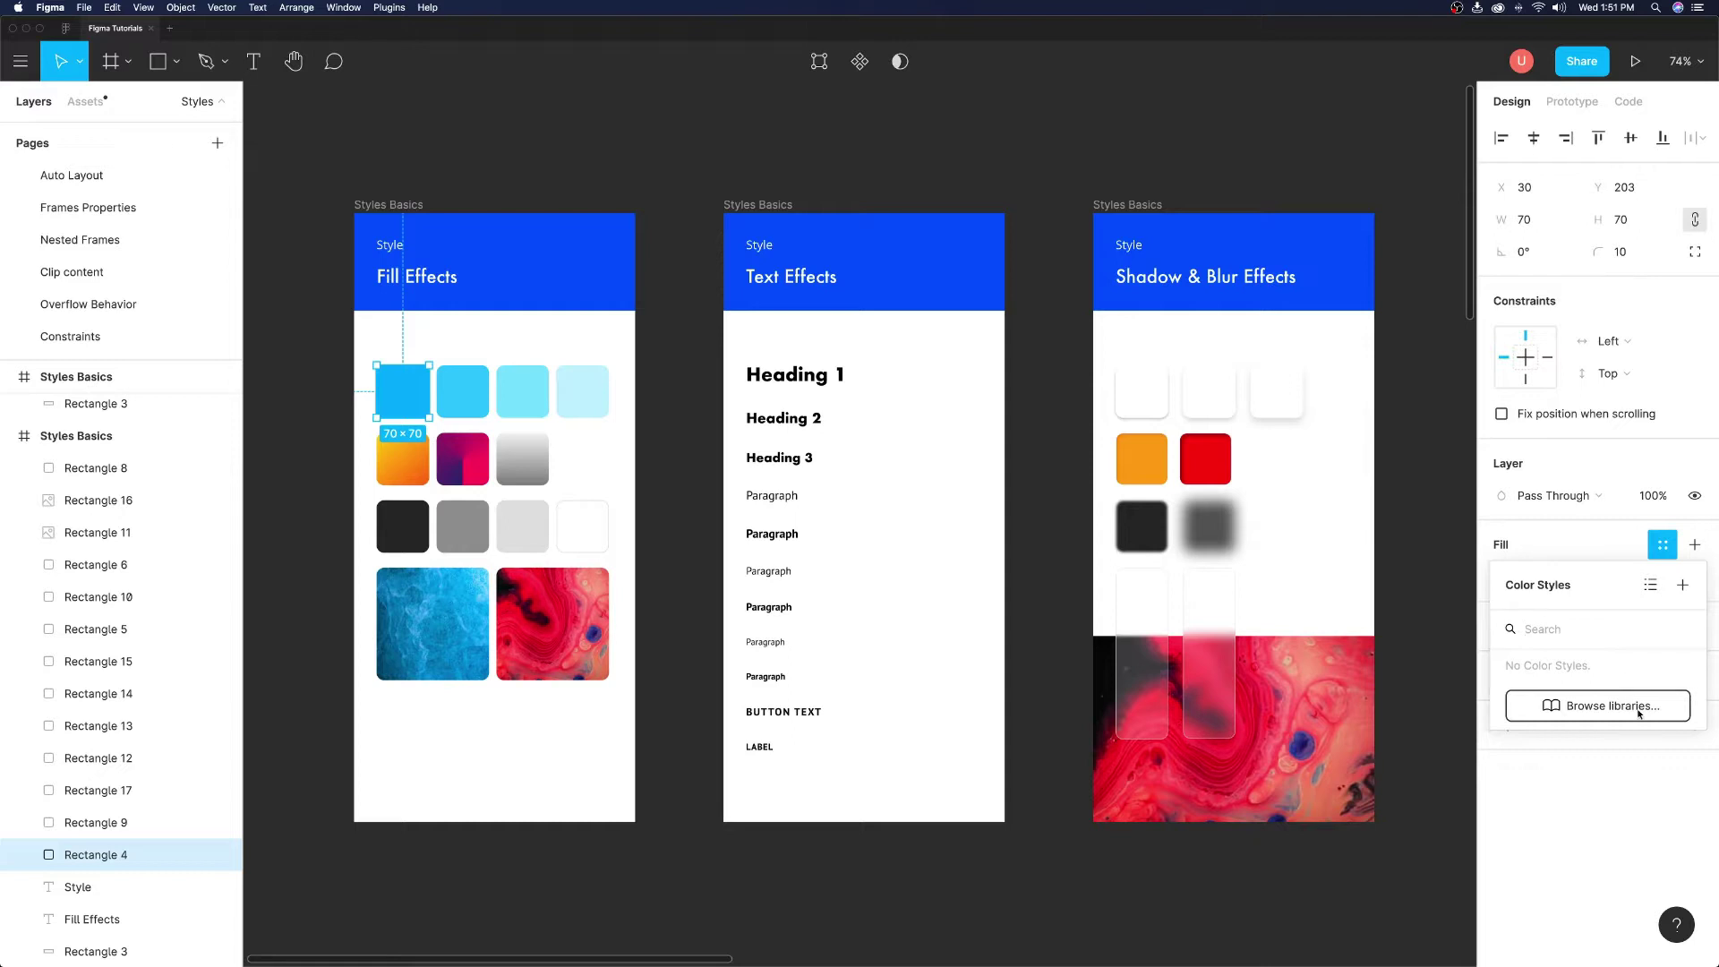
left_click(1680, 586)
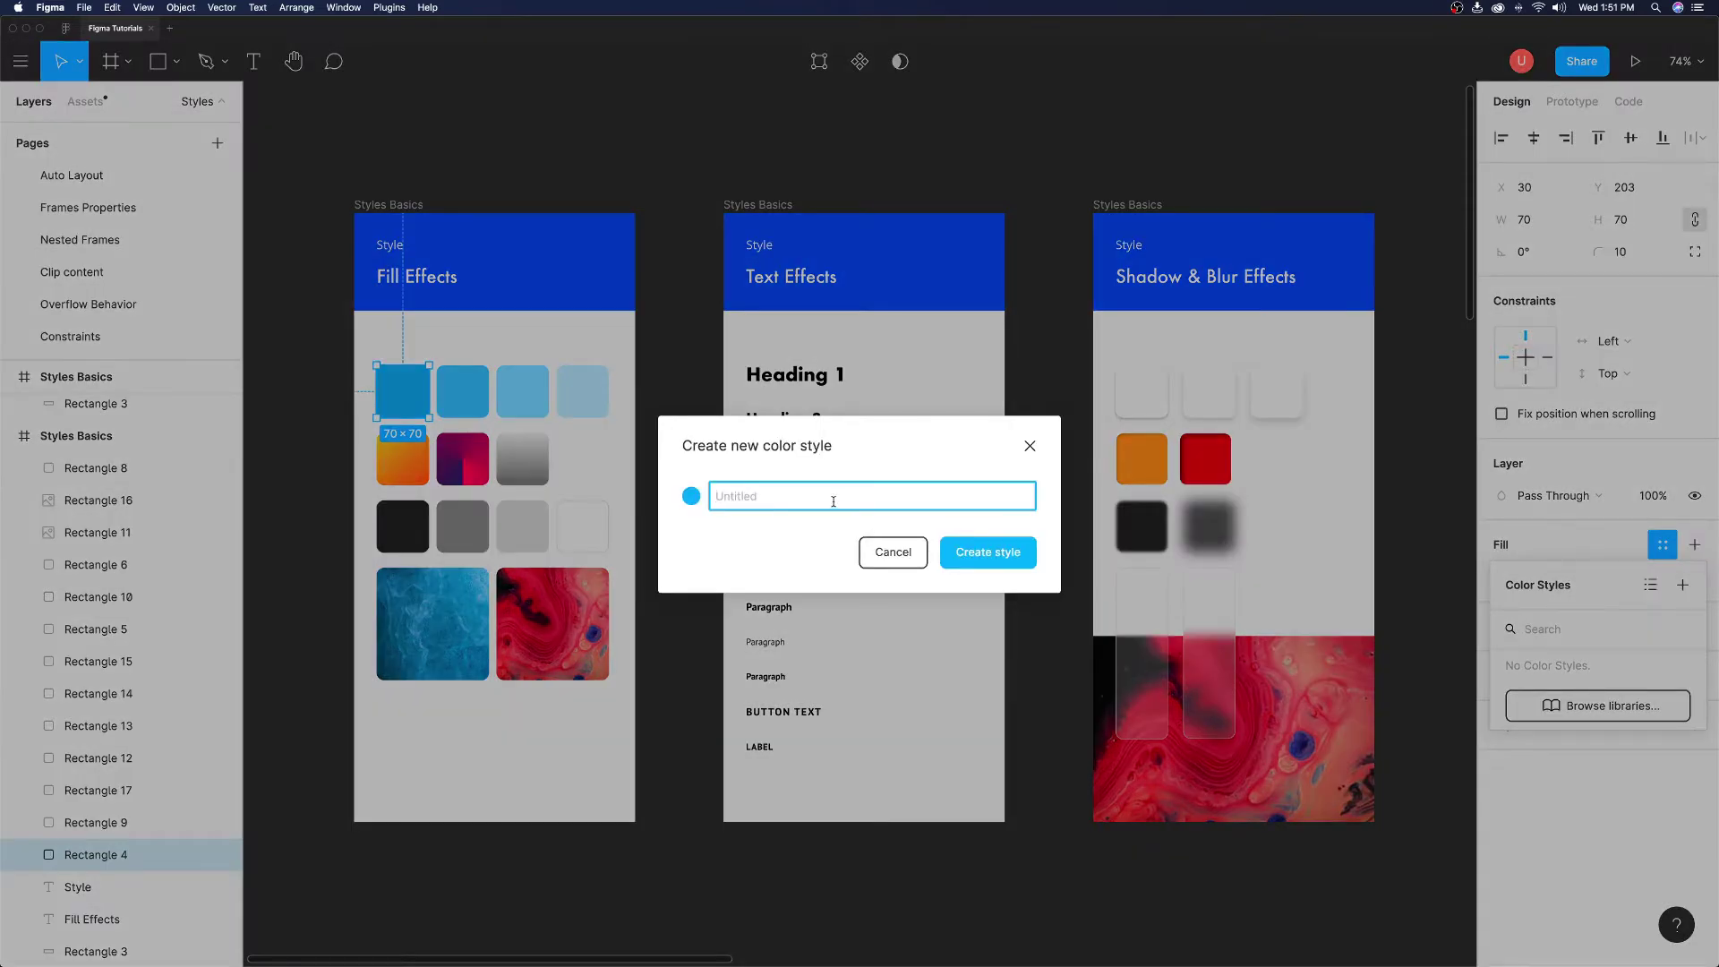
type("Primary color")
left_click(1007, 568)
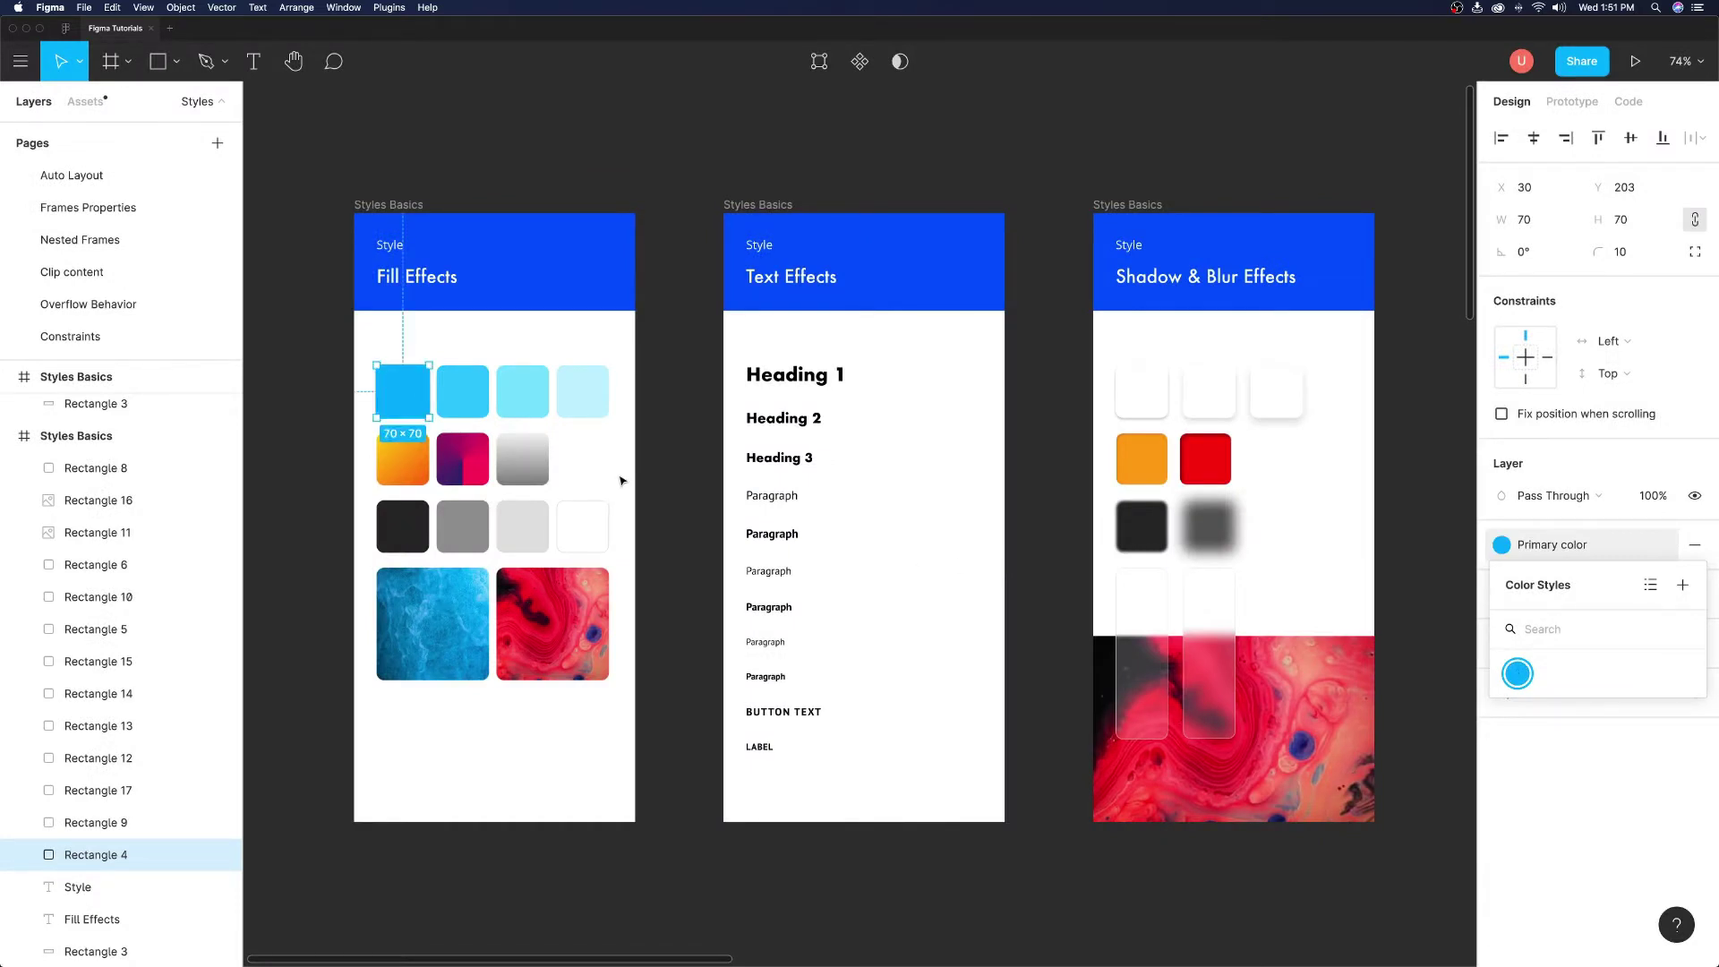
Step: Create a colour style from the second blue swatch and a text style from the Heading 1 text
left_click(452, 408)
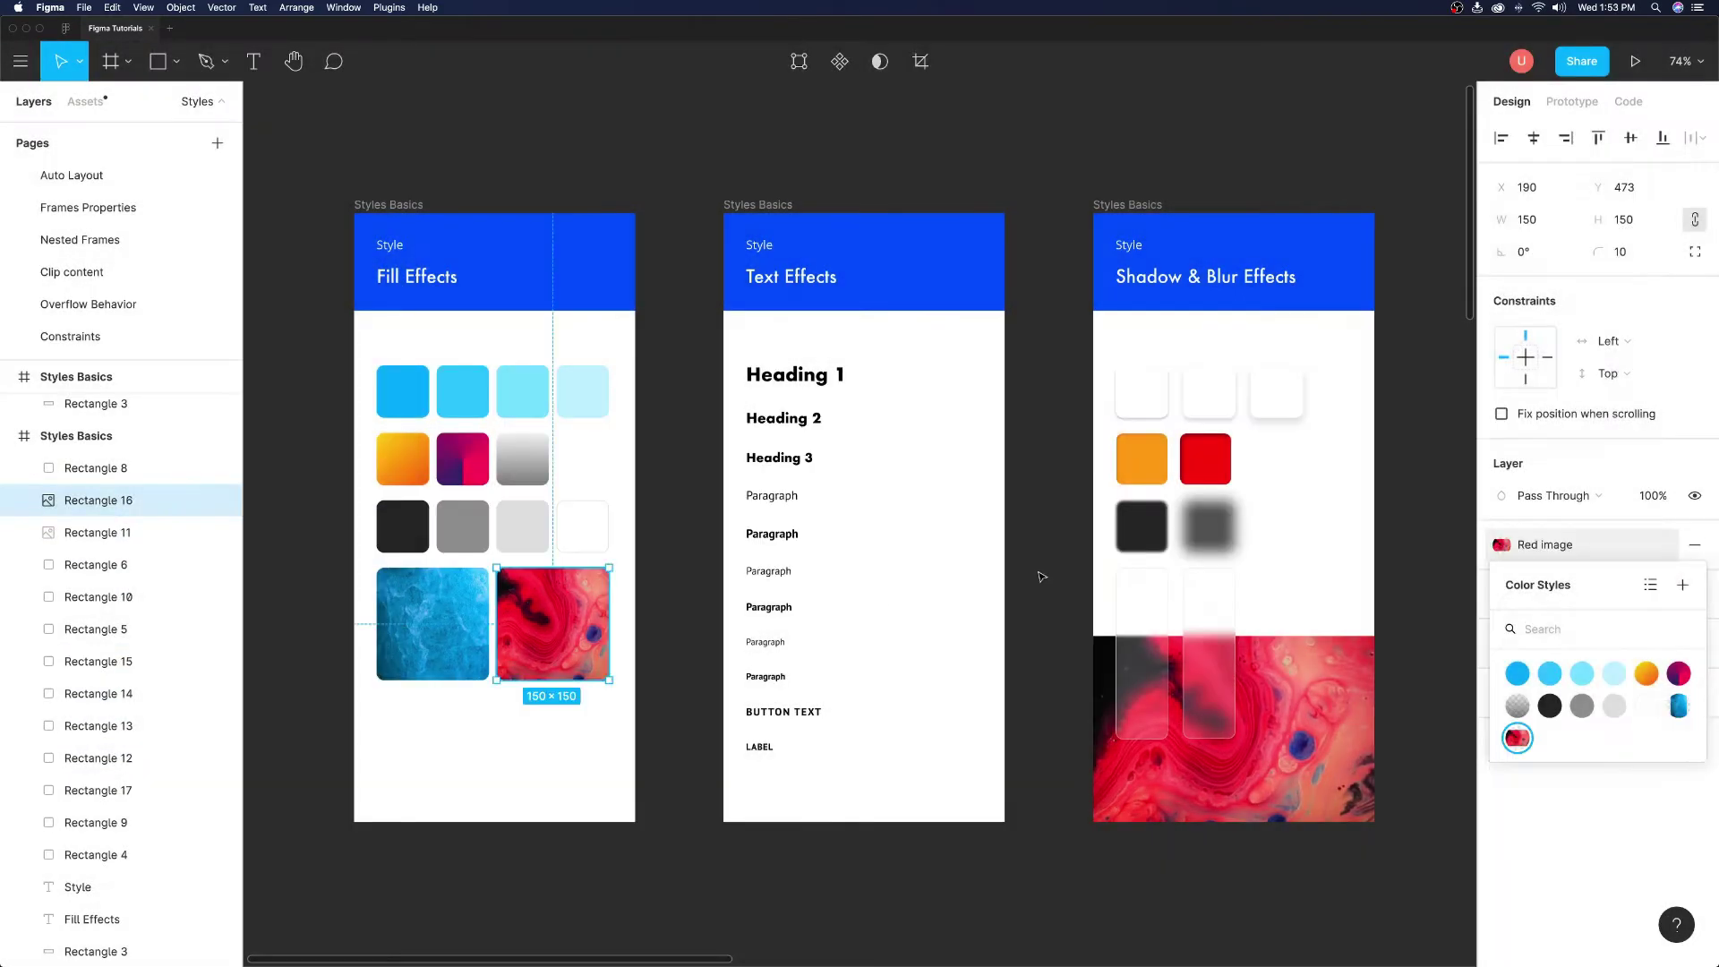
left_click(1043, 575)
left_click(810, 381)
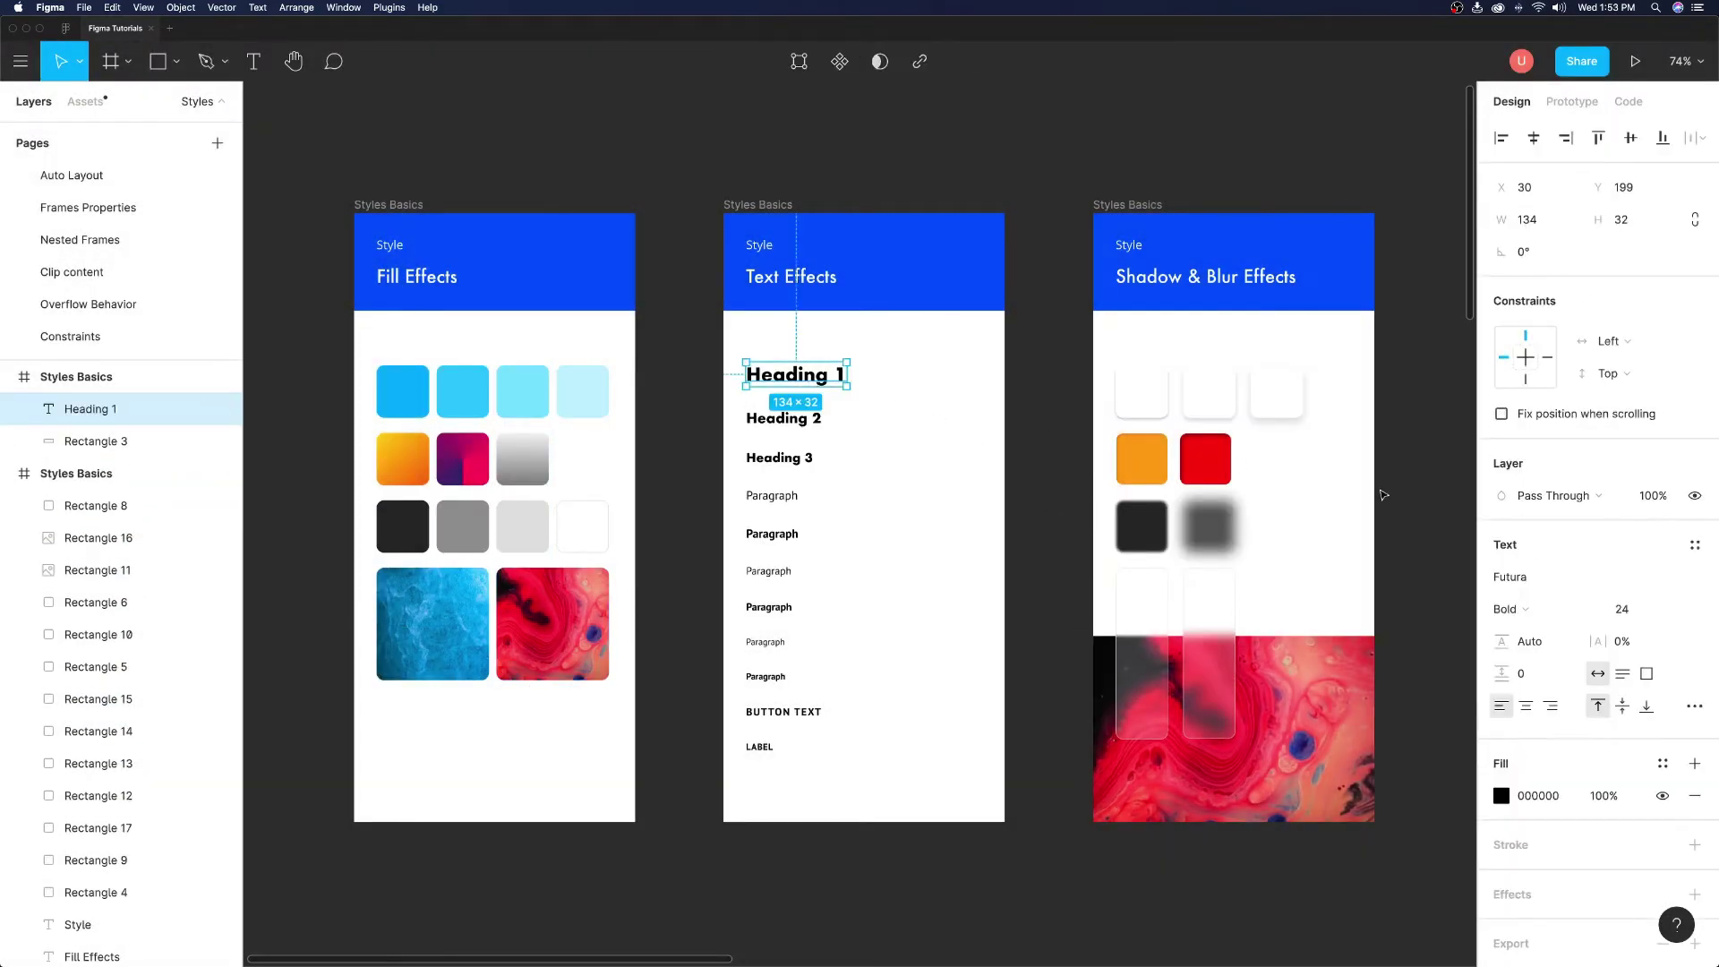
left_click(1693, 544)
left_click(1681, 585)
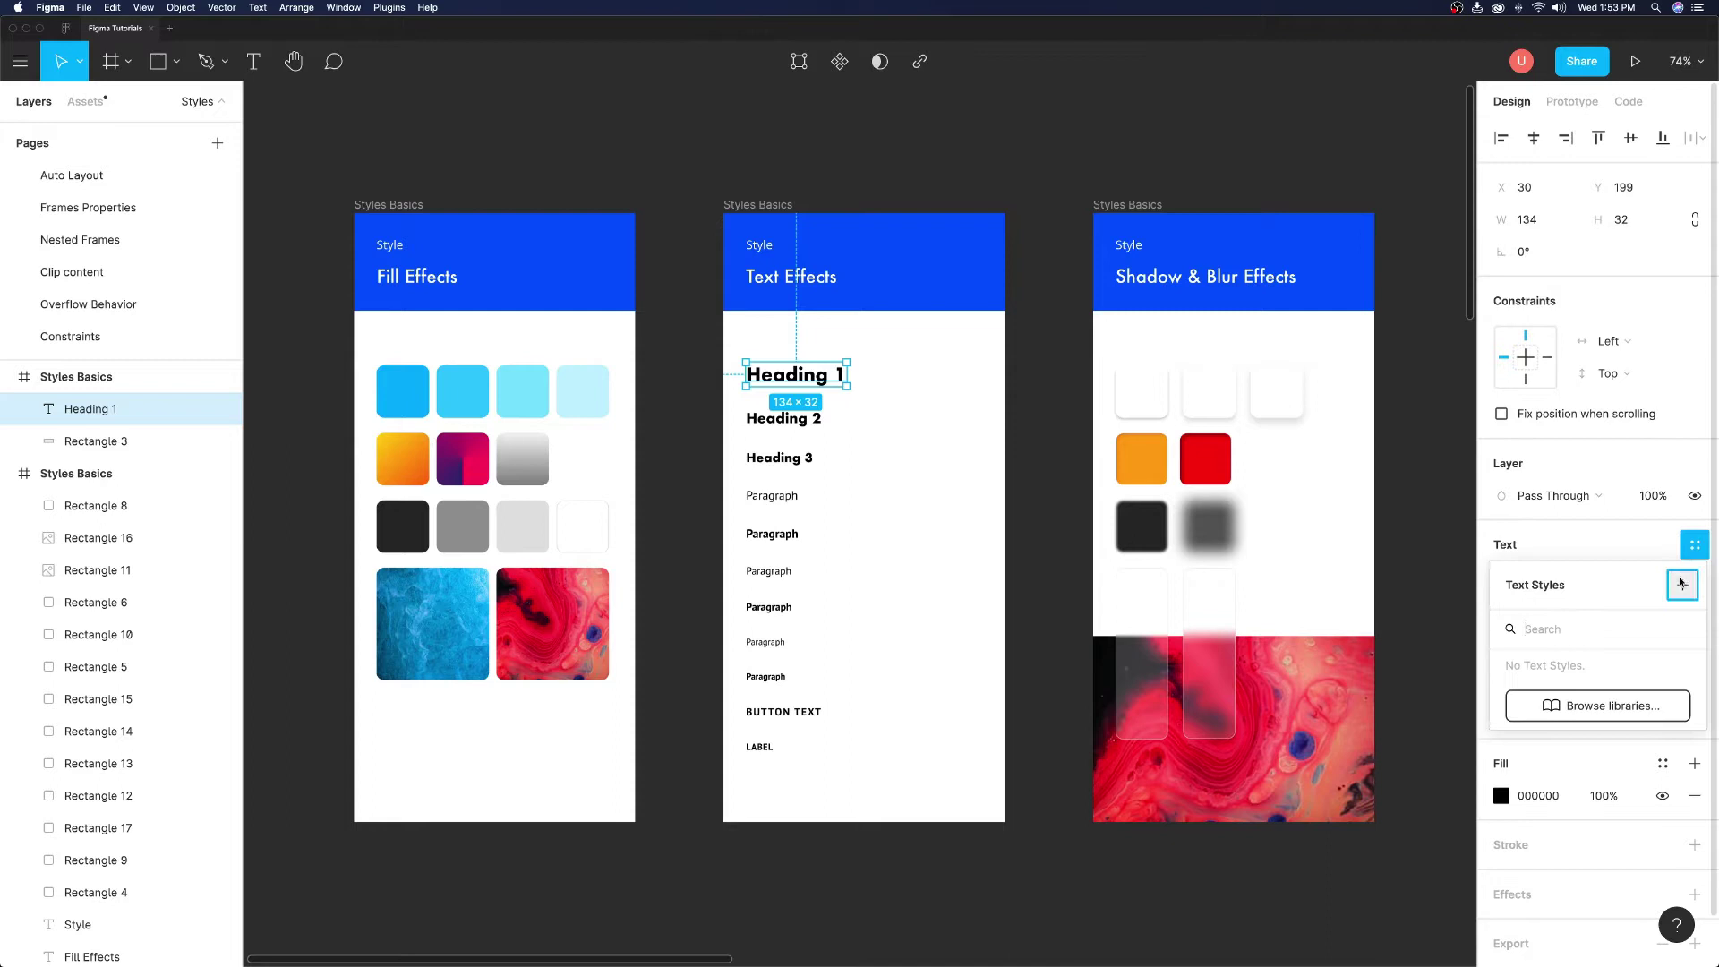
type("Headin")
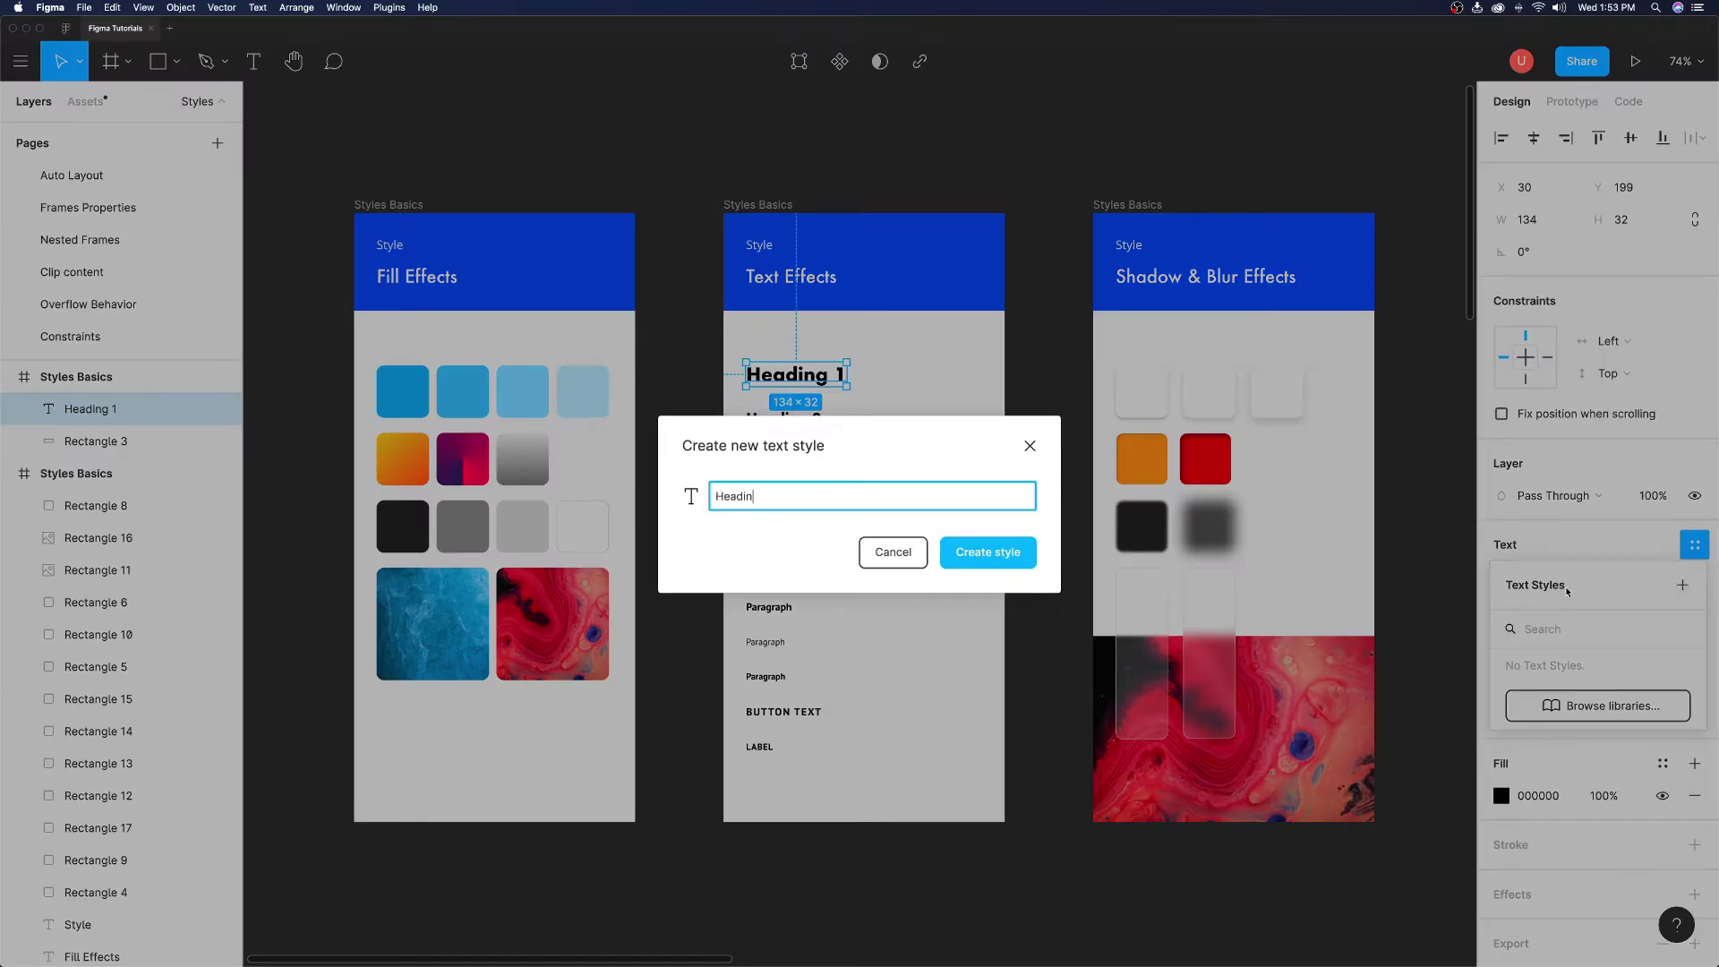
type("g H1")
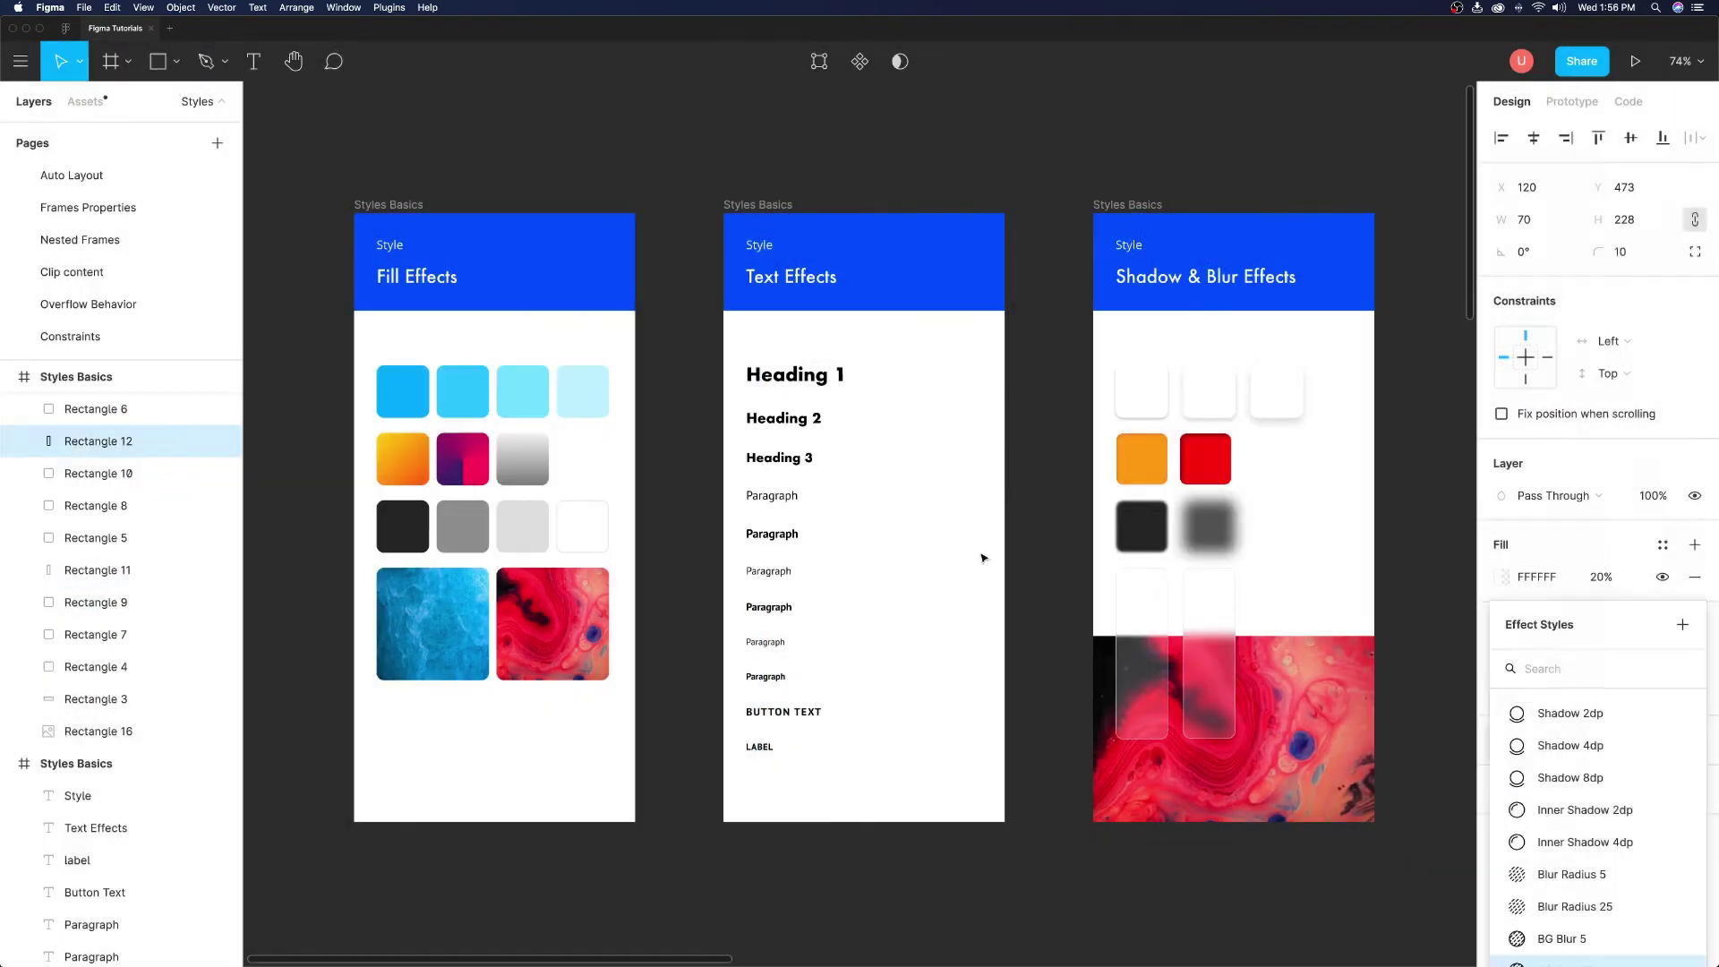
left_click(1432, 725)
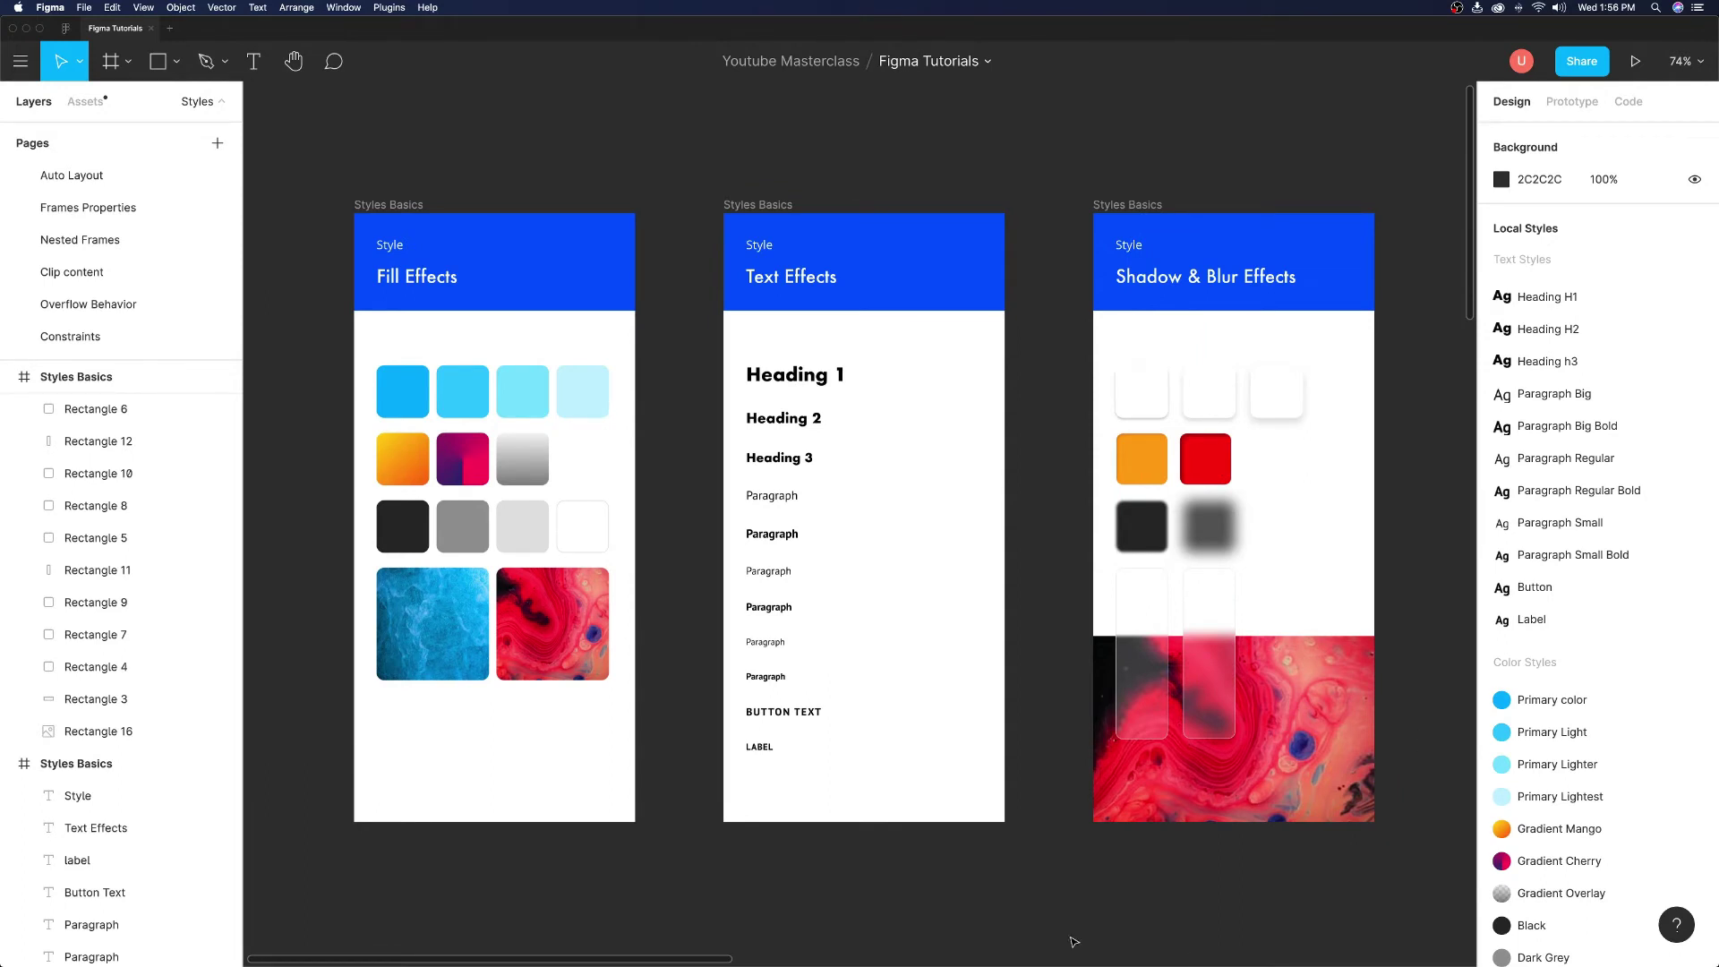
mouse_move(1558, 760)
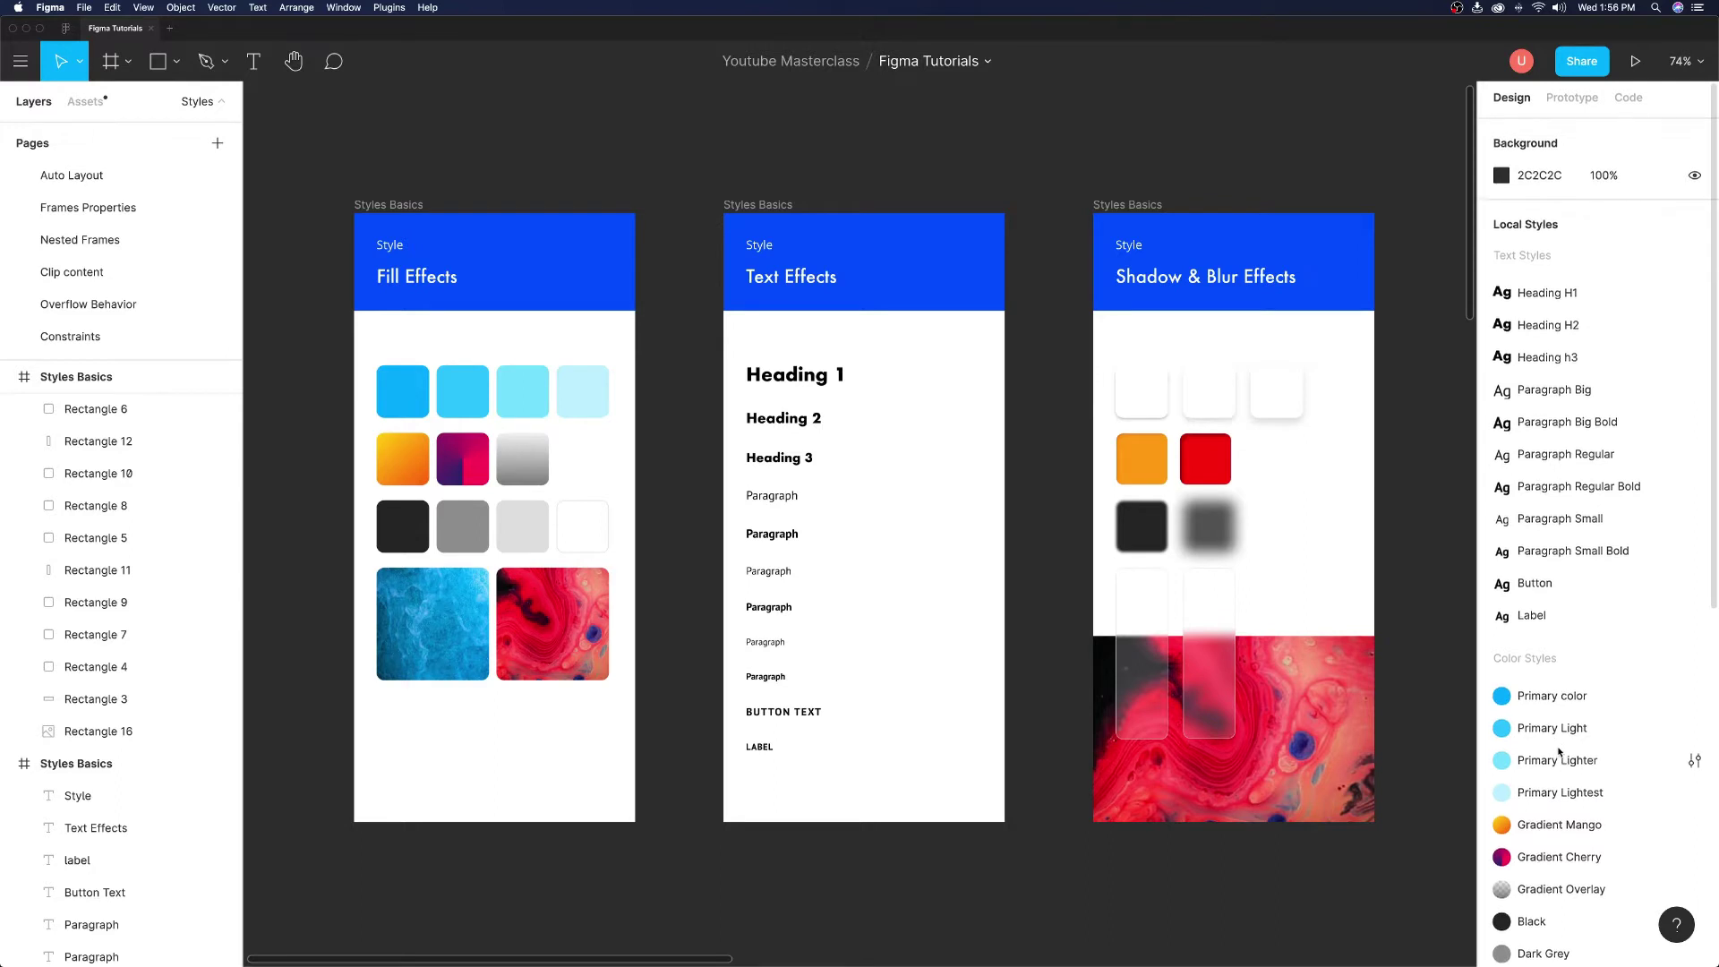
scroll(1561, 790, "down", 5)
scroll(1561, 752, "down", 2)
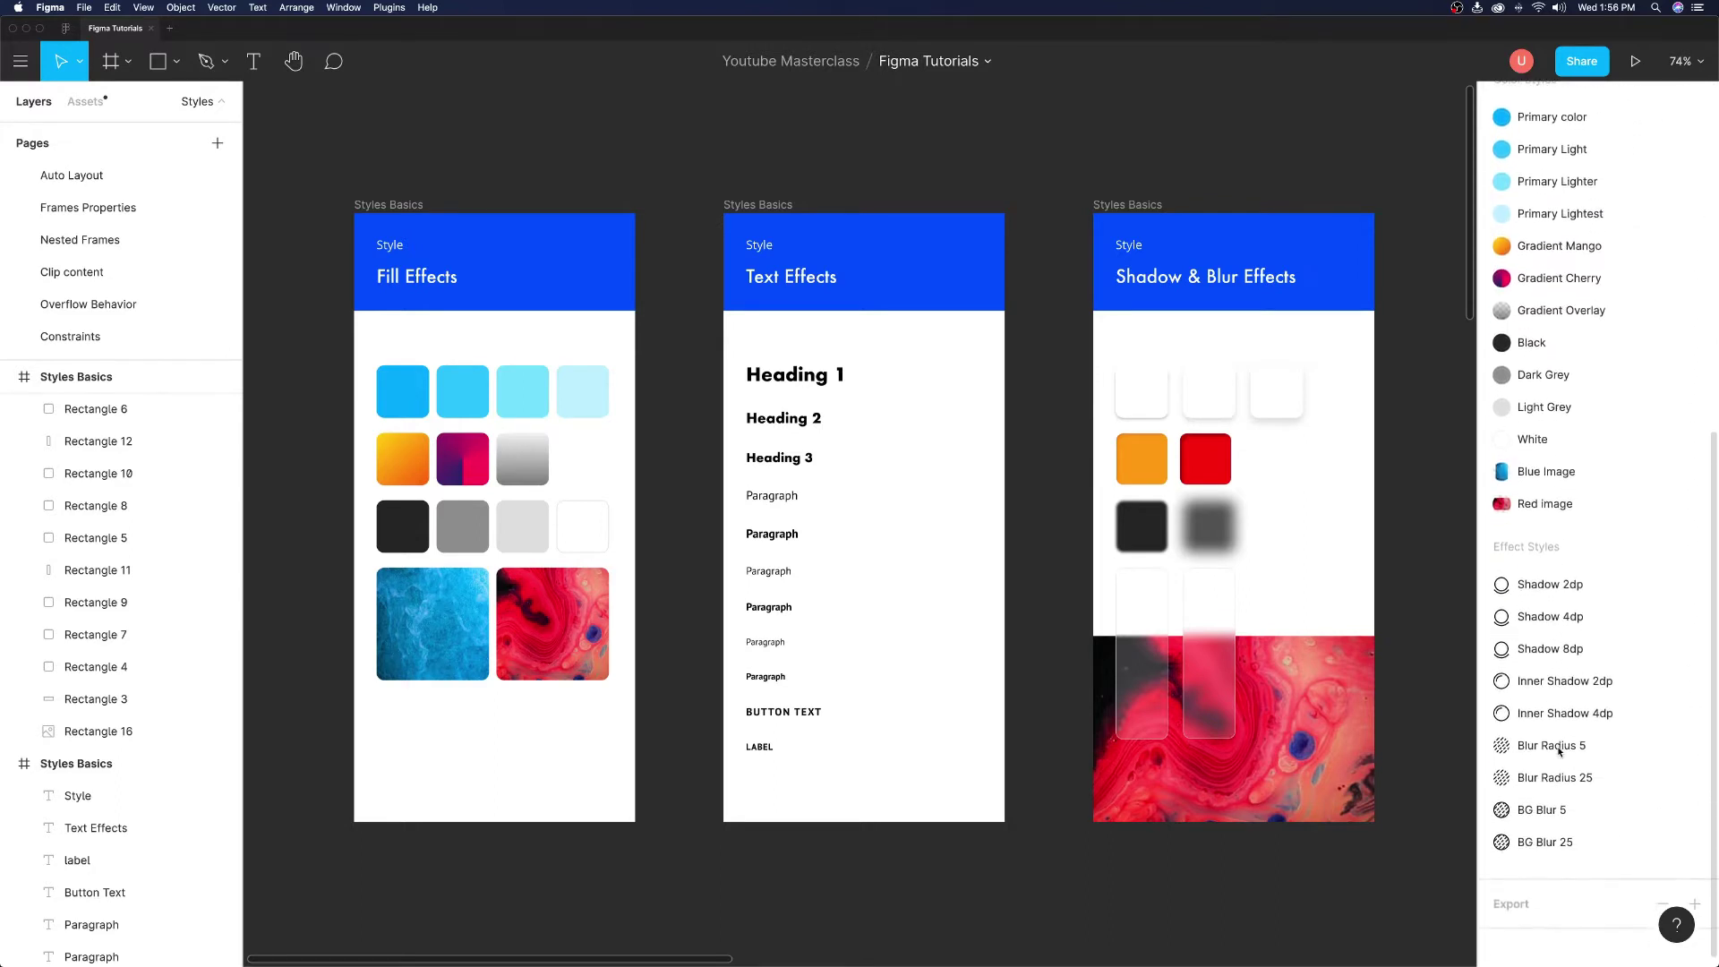
scroll(1562, 751, "up", 2)
scroll(1564, 750, "up", 4)
scroll(1565, 750, "up", 1)
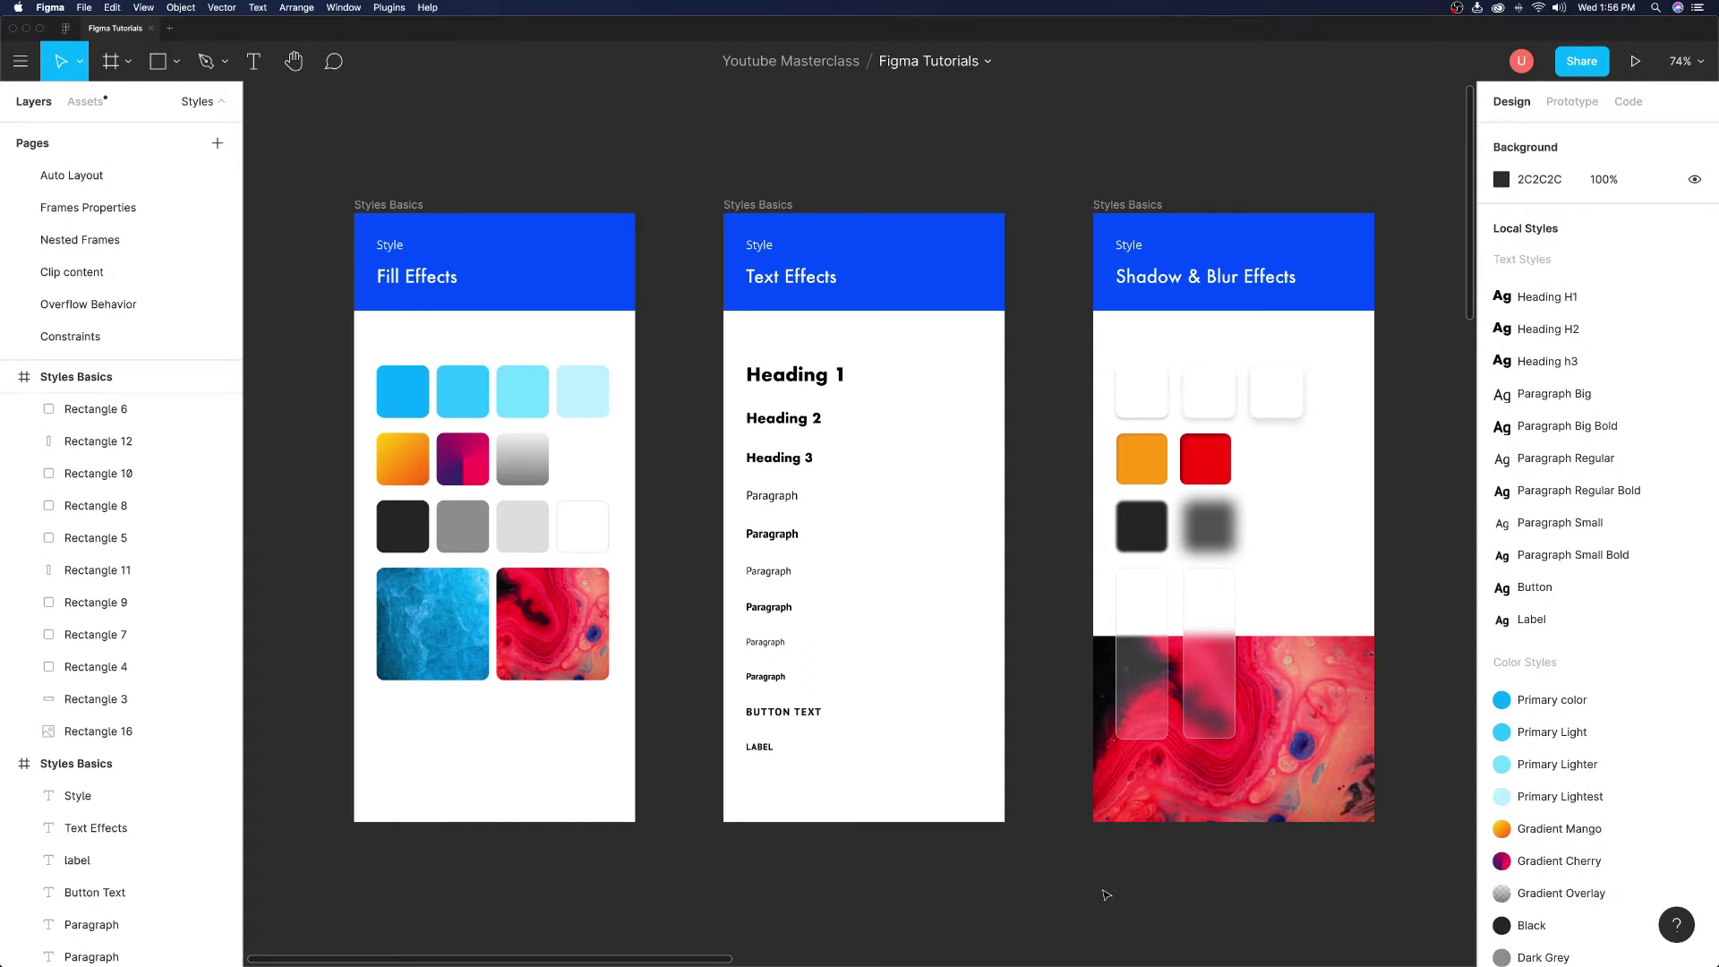
scroll(1663, 598, "down", 3)
scroll(1664, 596, "down", 1)
scroll(1663, 597, "down", 3)
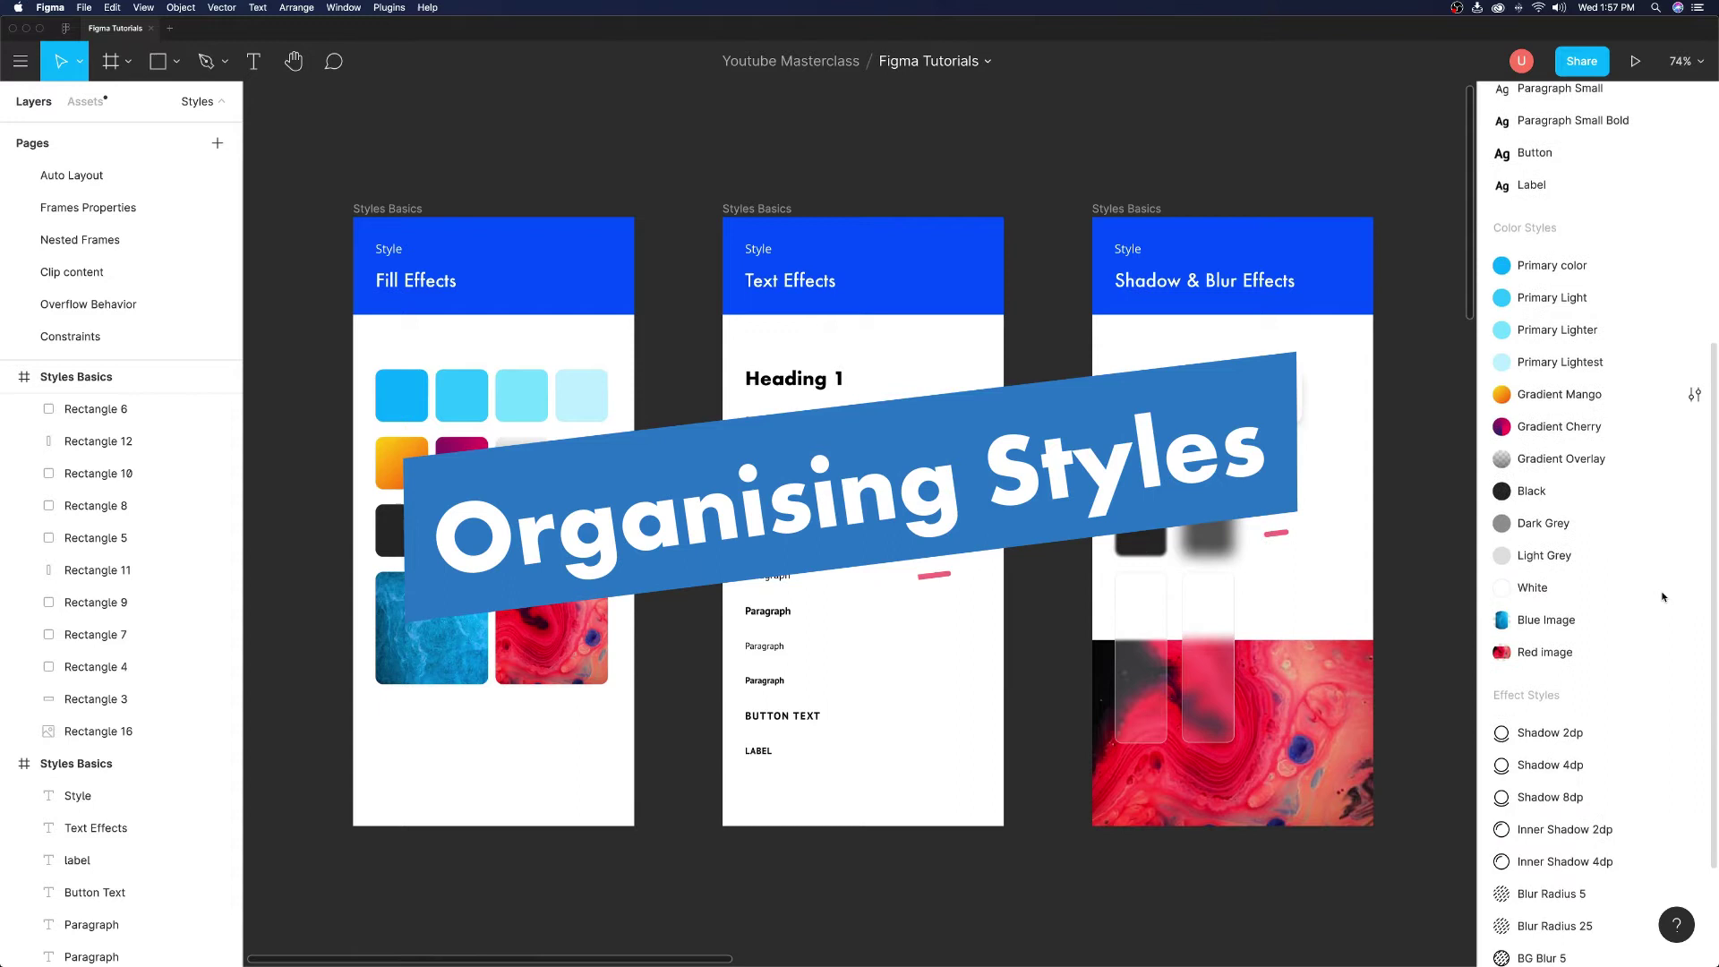
scroll(1662, 598, "down", 1)
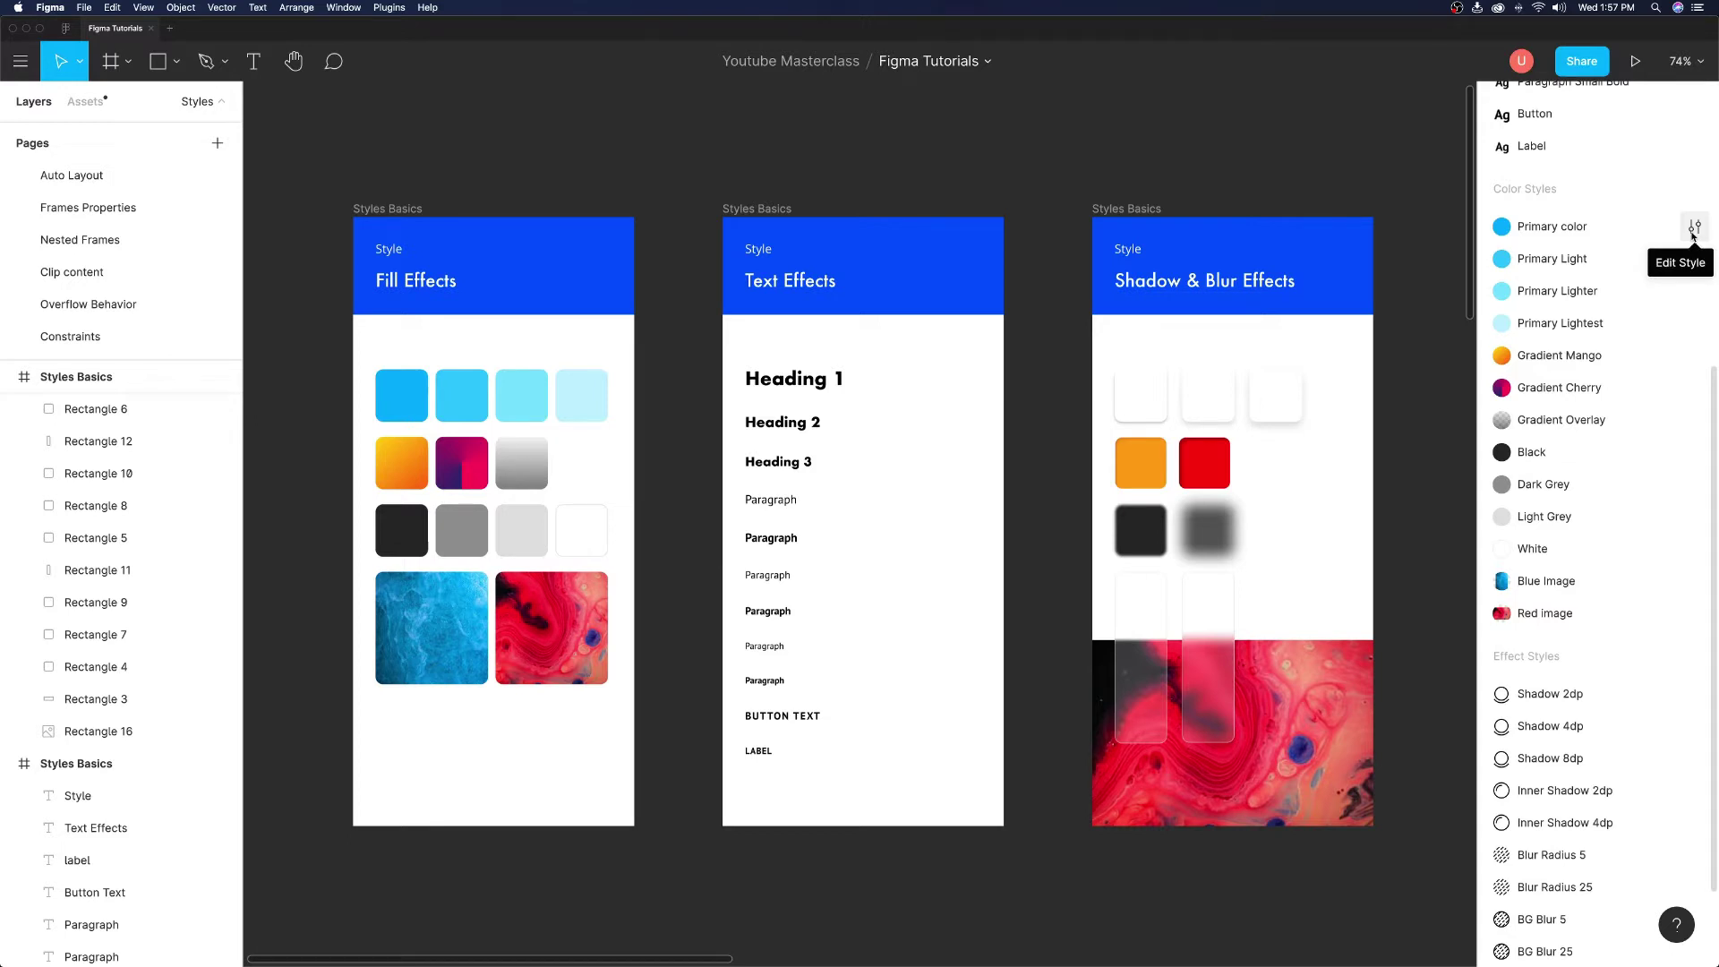
Step: Rename the Primary color style to Primary/500
left_click(1694, 237)
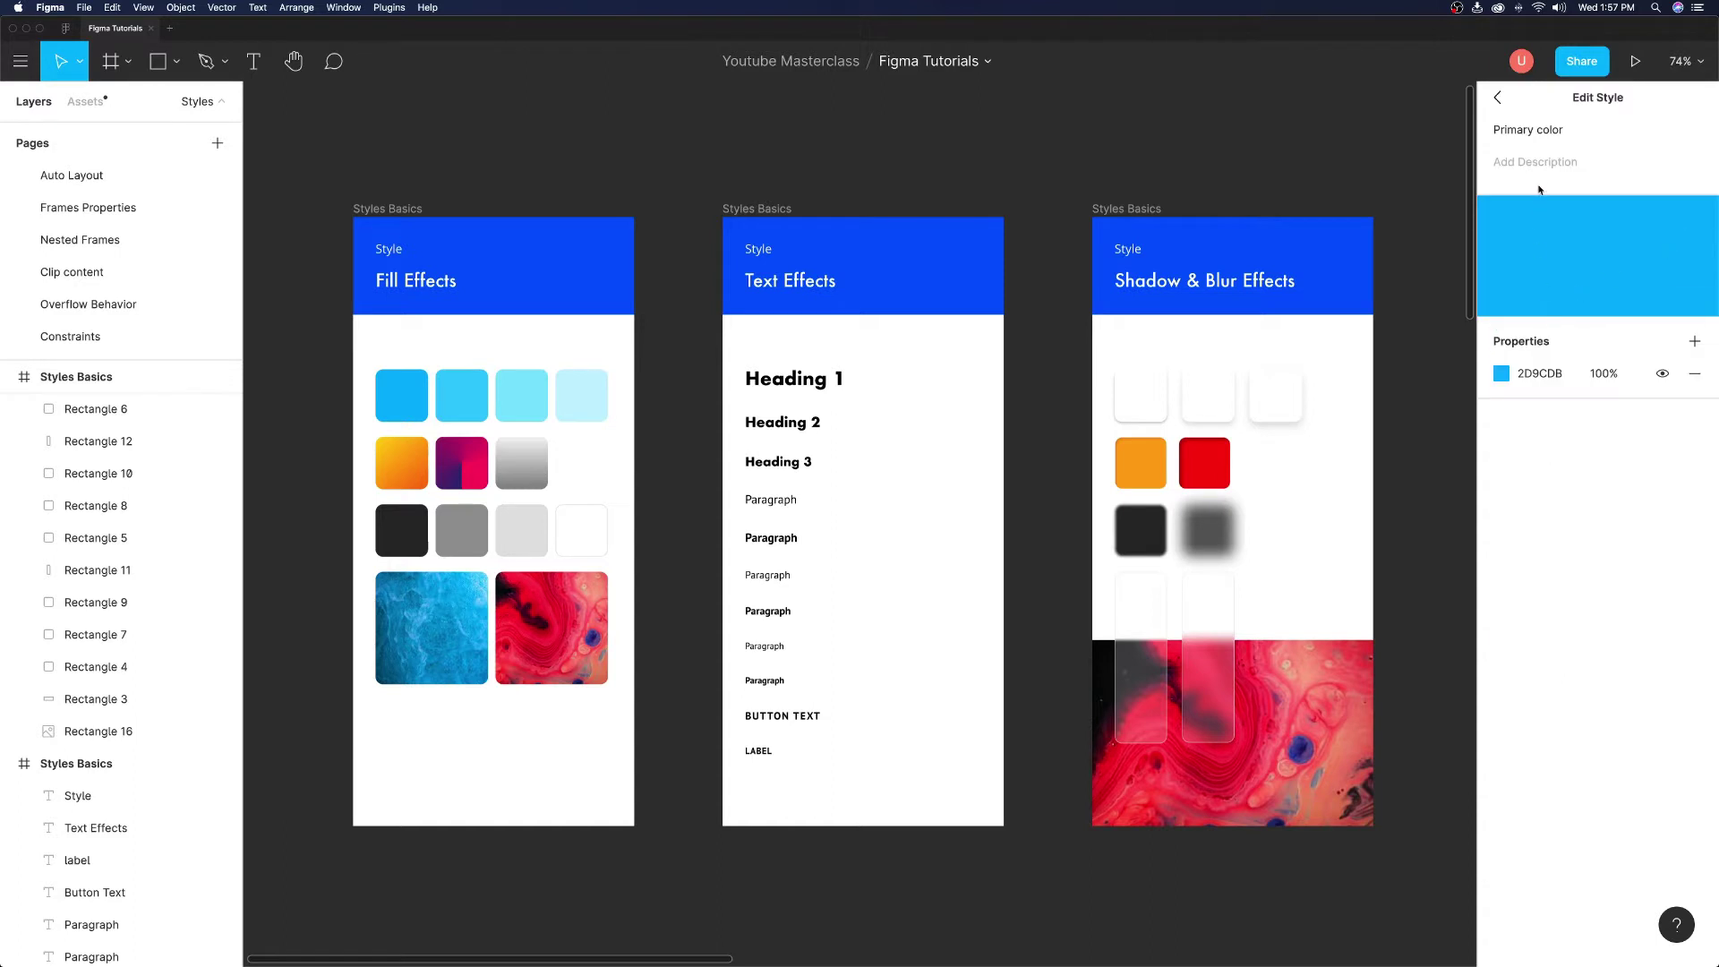
left_click(1531, 129)
key("BackSpace")
type("/")
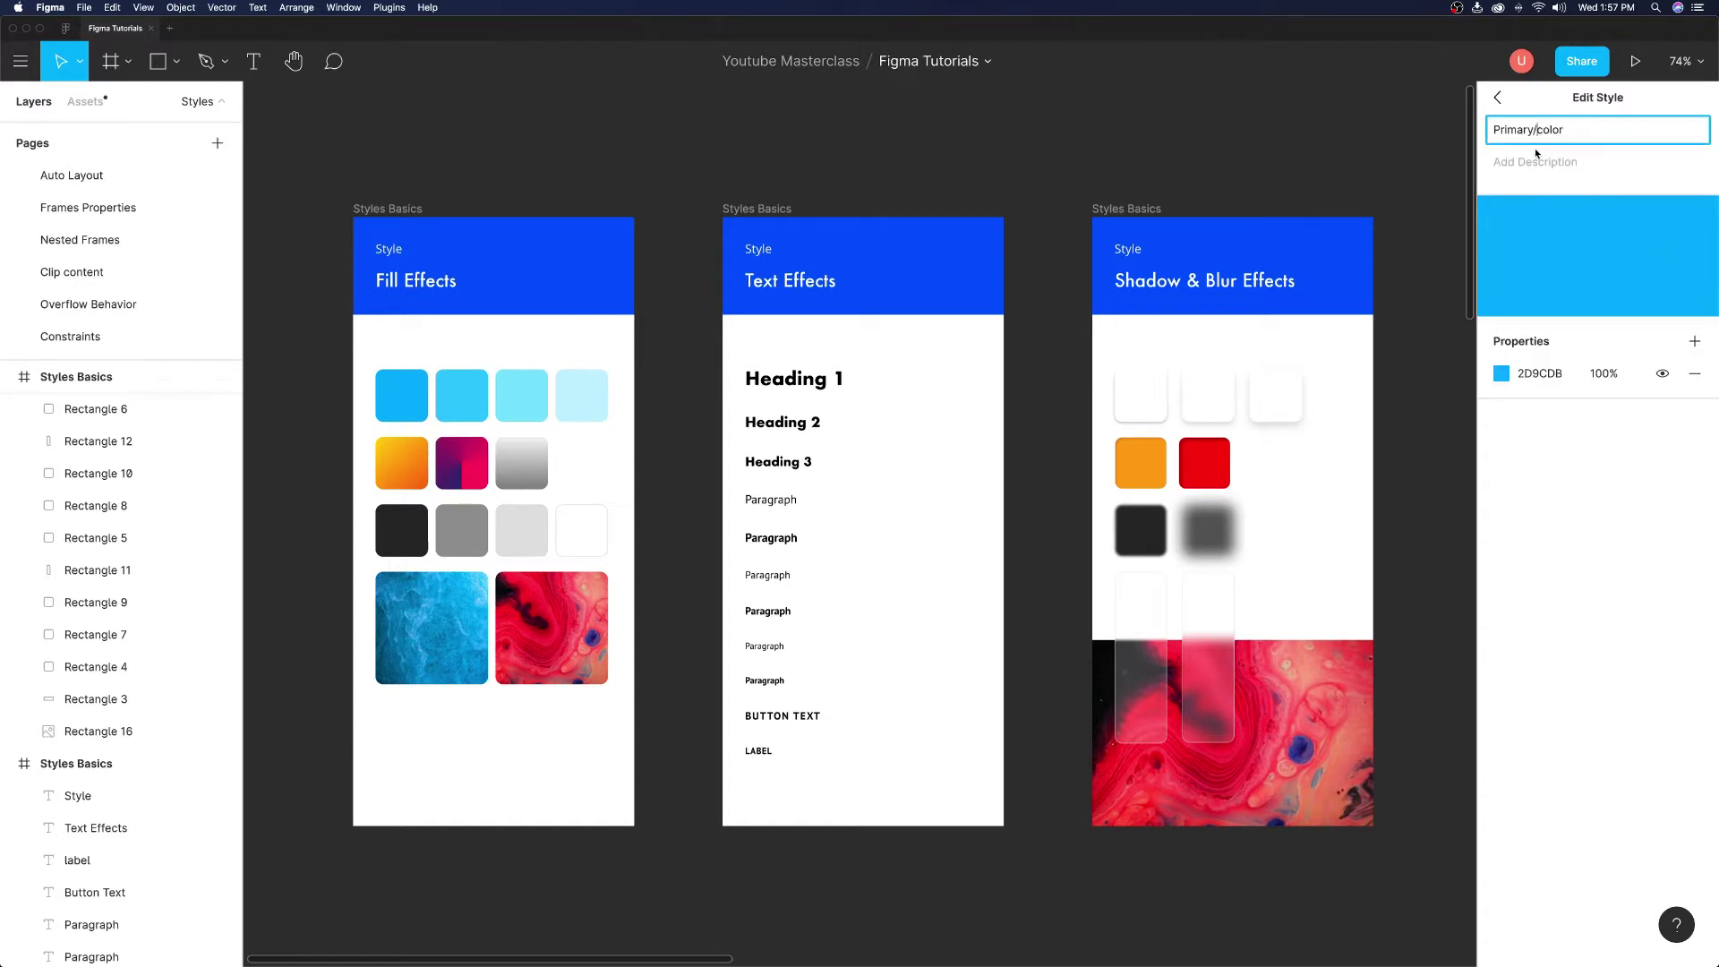
key("shift+End")
type("5")
type("00")
left_click(1498, 100)
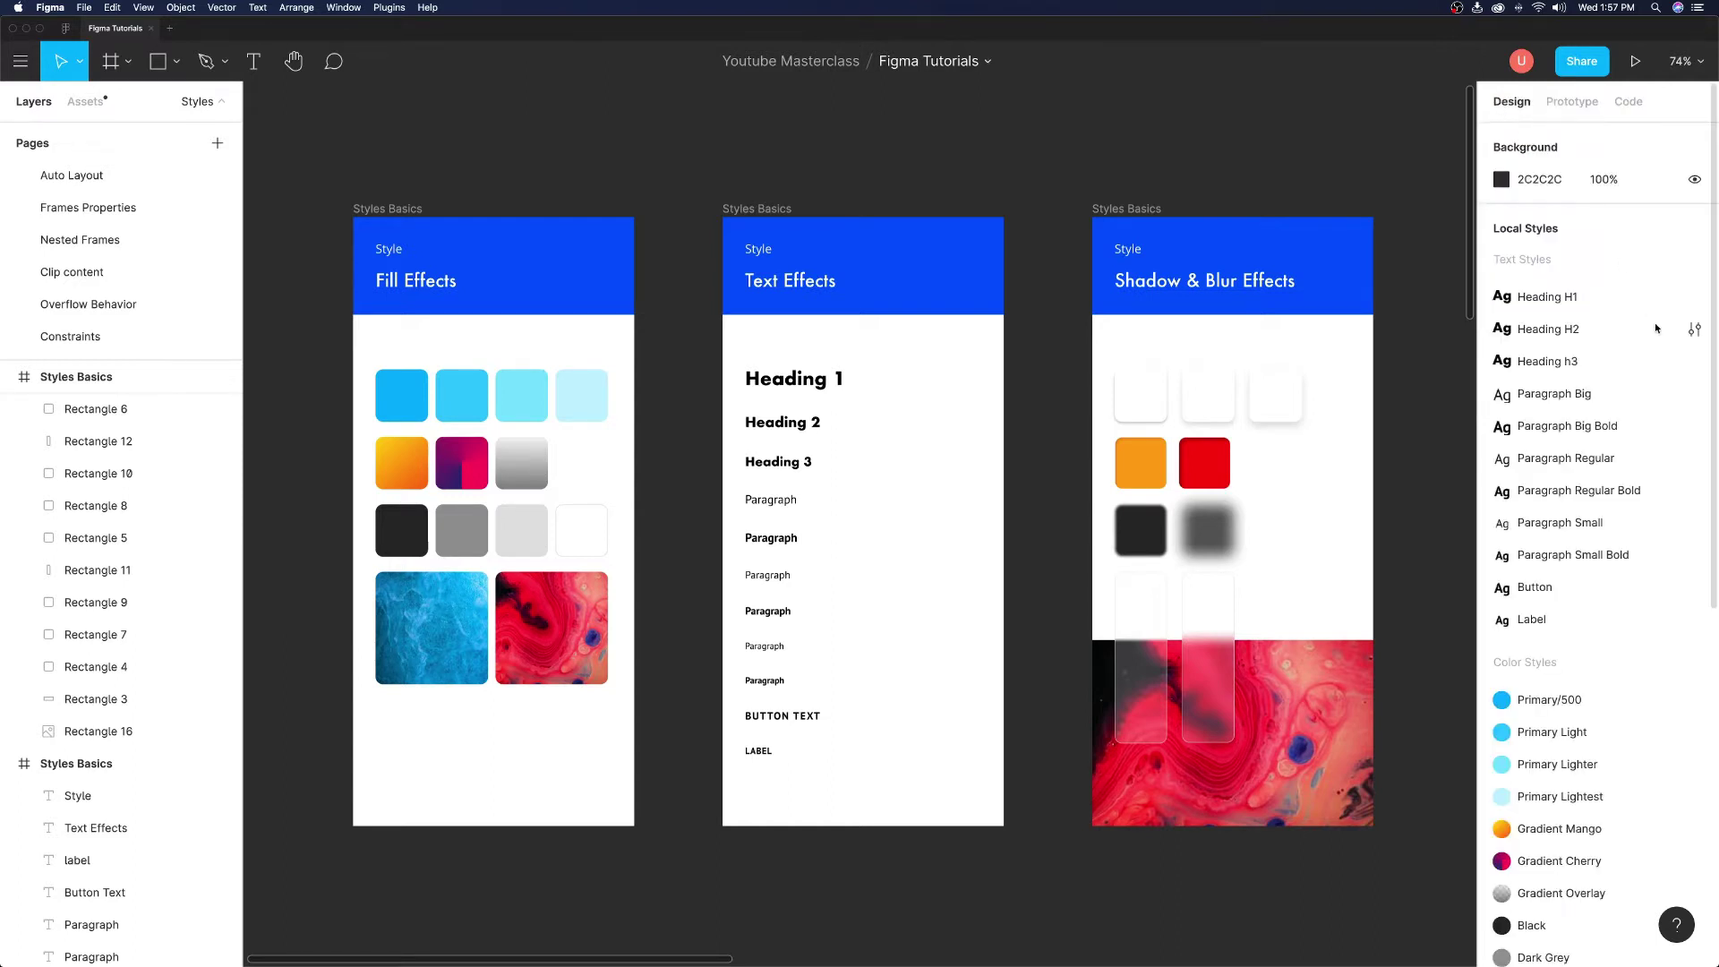
Step: Rename the Primary Light style to Primary/400
left_click(1699, 735)
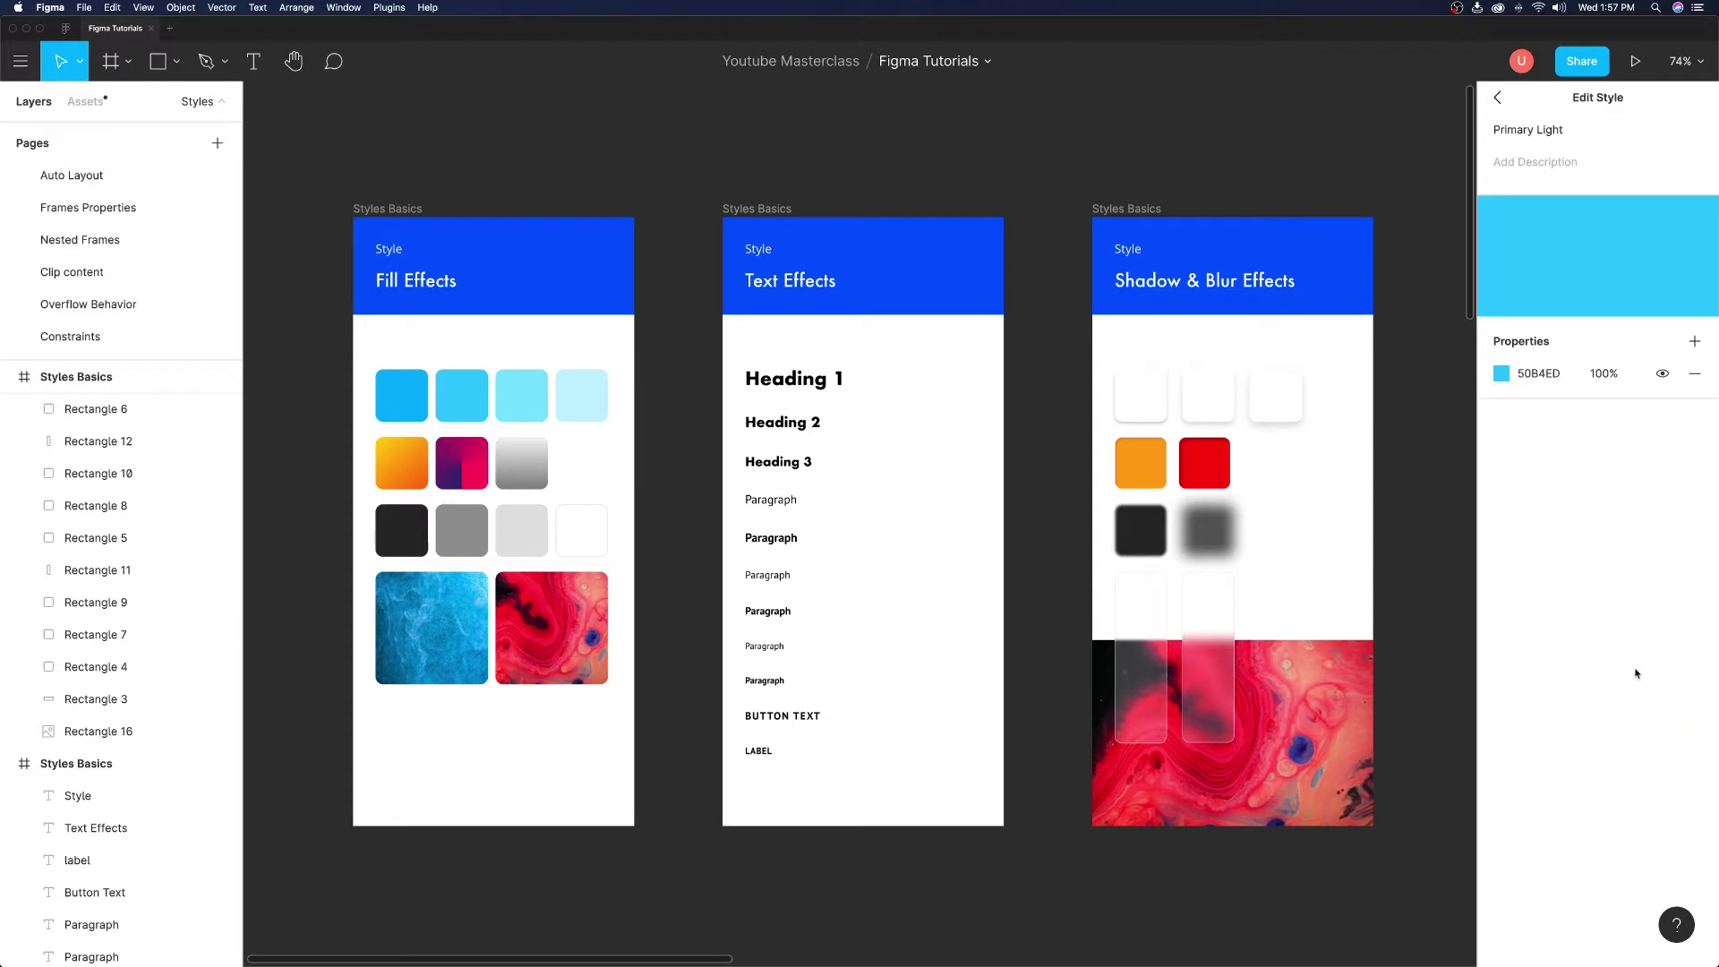
left_click(1528, 131)
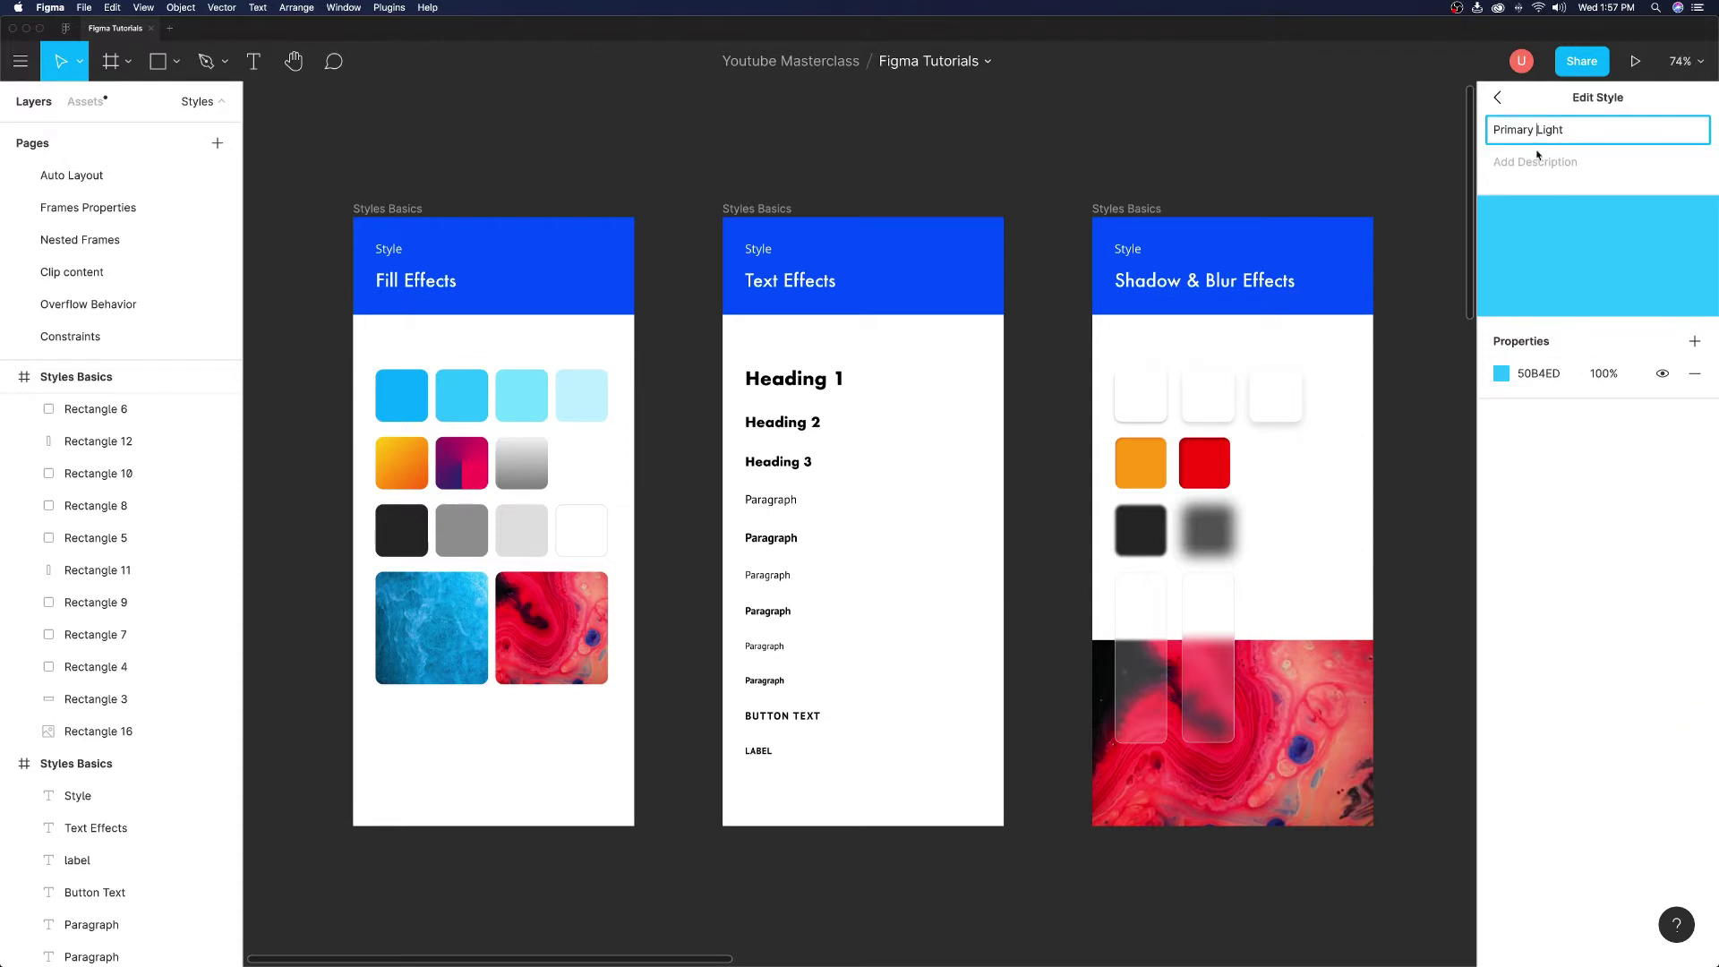
key("BackSpace")
type("/")
key("shift+End")
type("4")
type("00")
key("super+a")
Step: Remove the first rectangle's Primary/500 fill, list colour styles by name and edit Gradient Cherry
left_click(1498, 97)
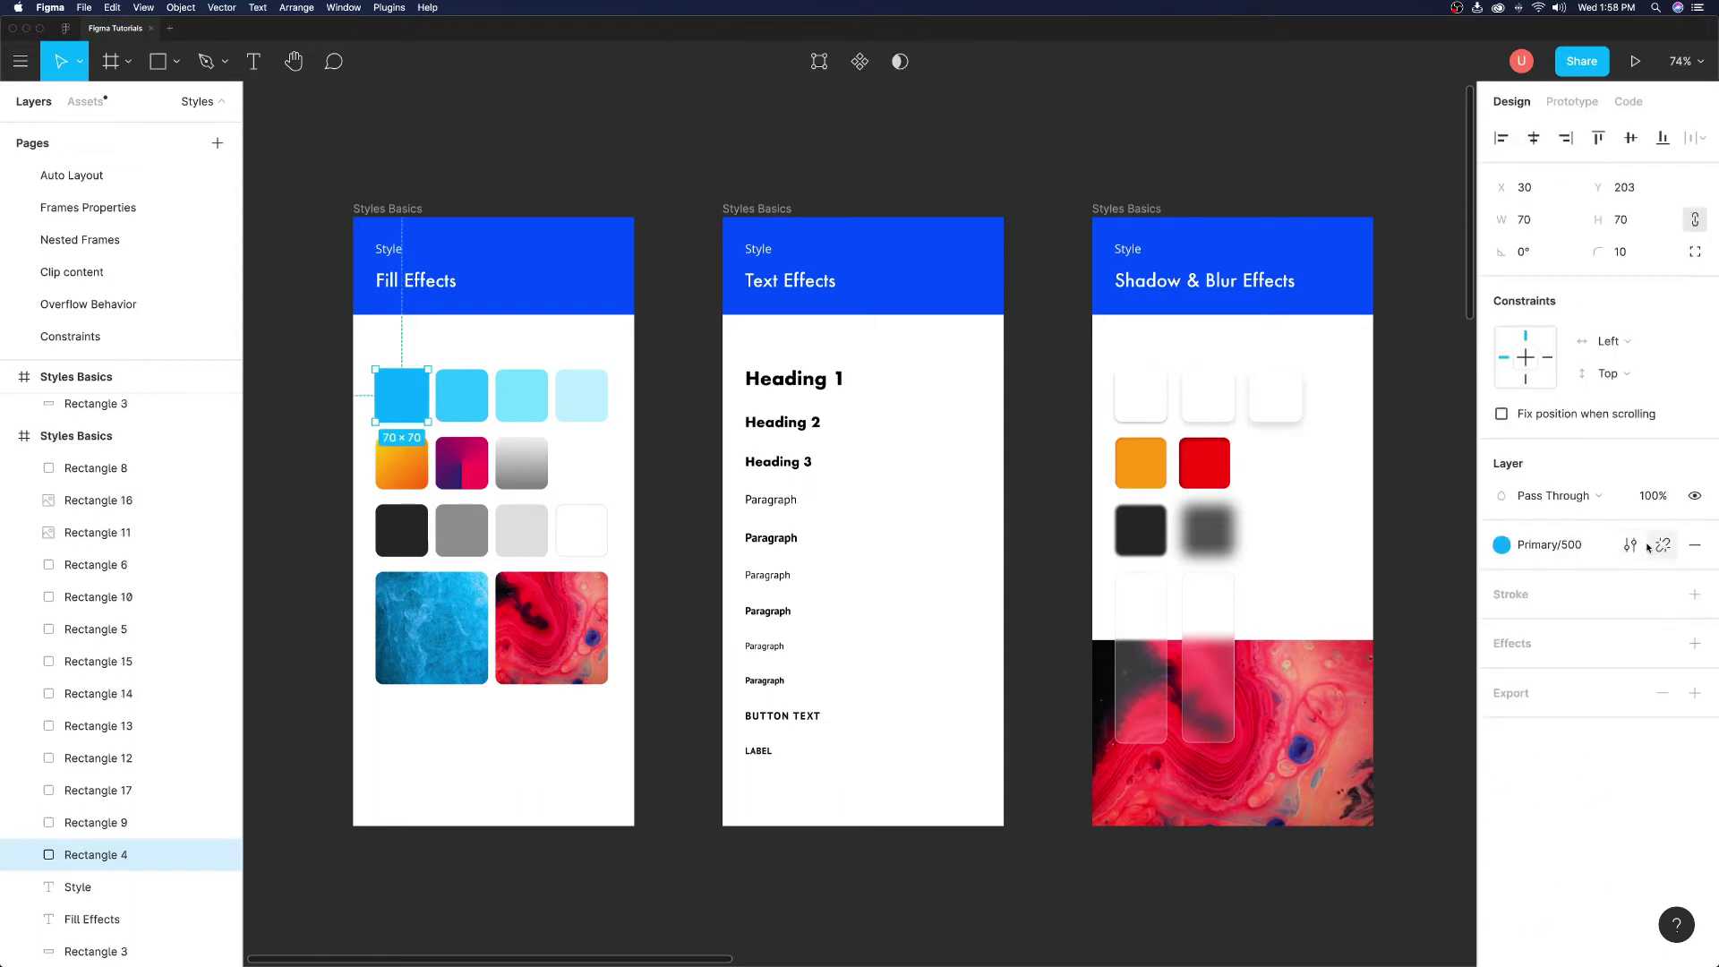
left_click(1689, 547)
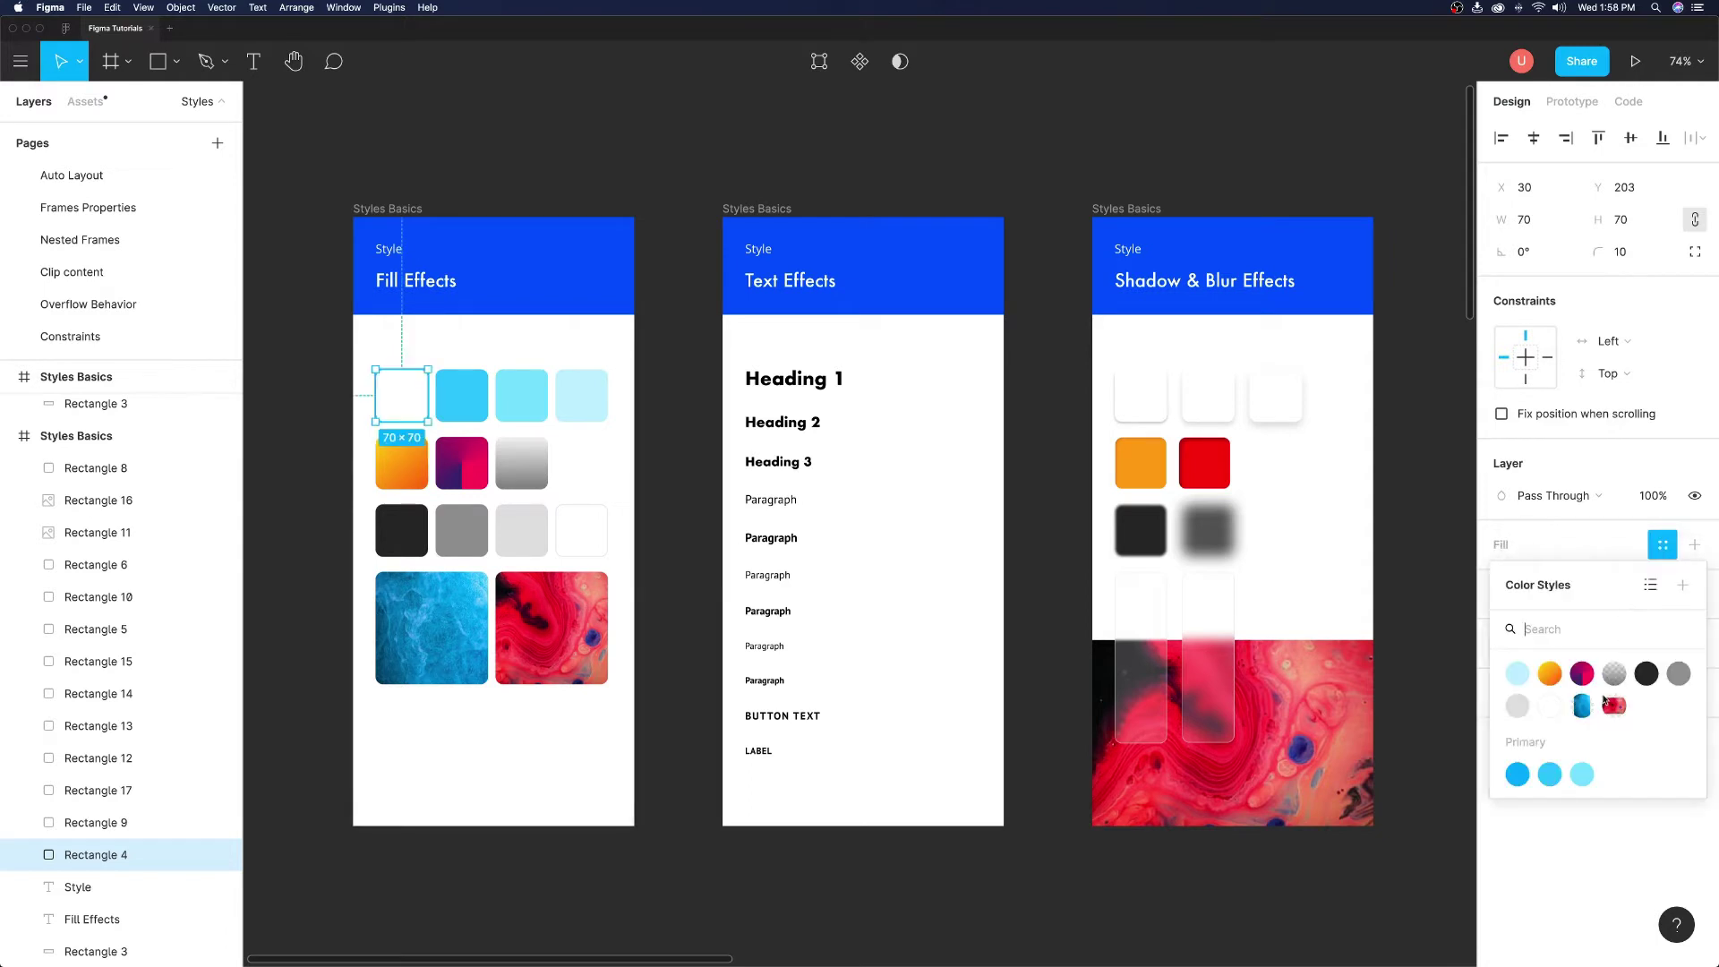
left_click(1651, 584)
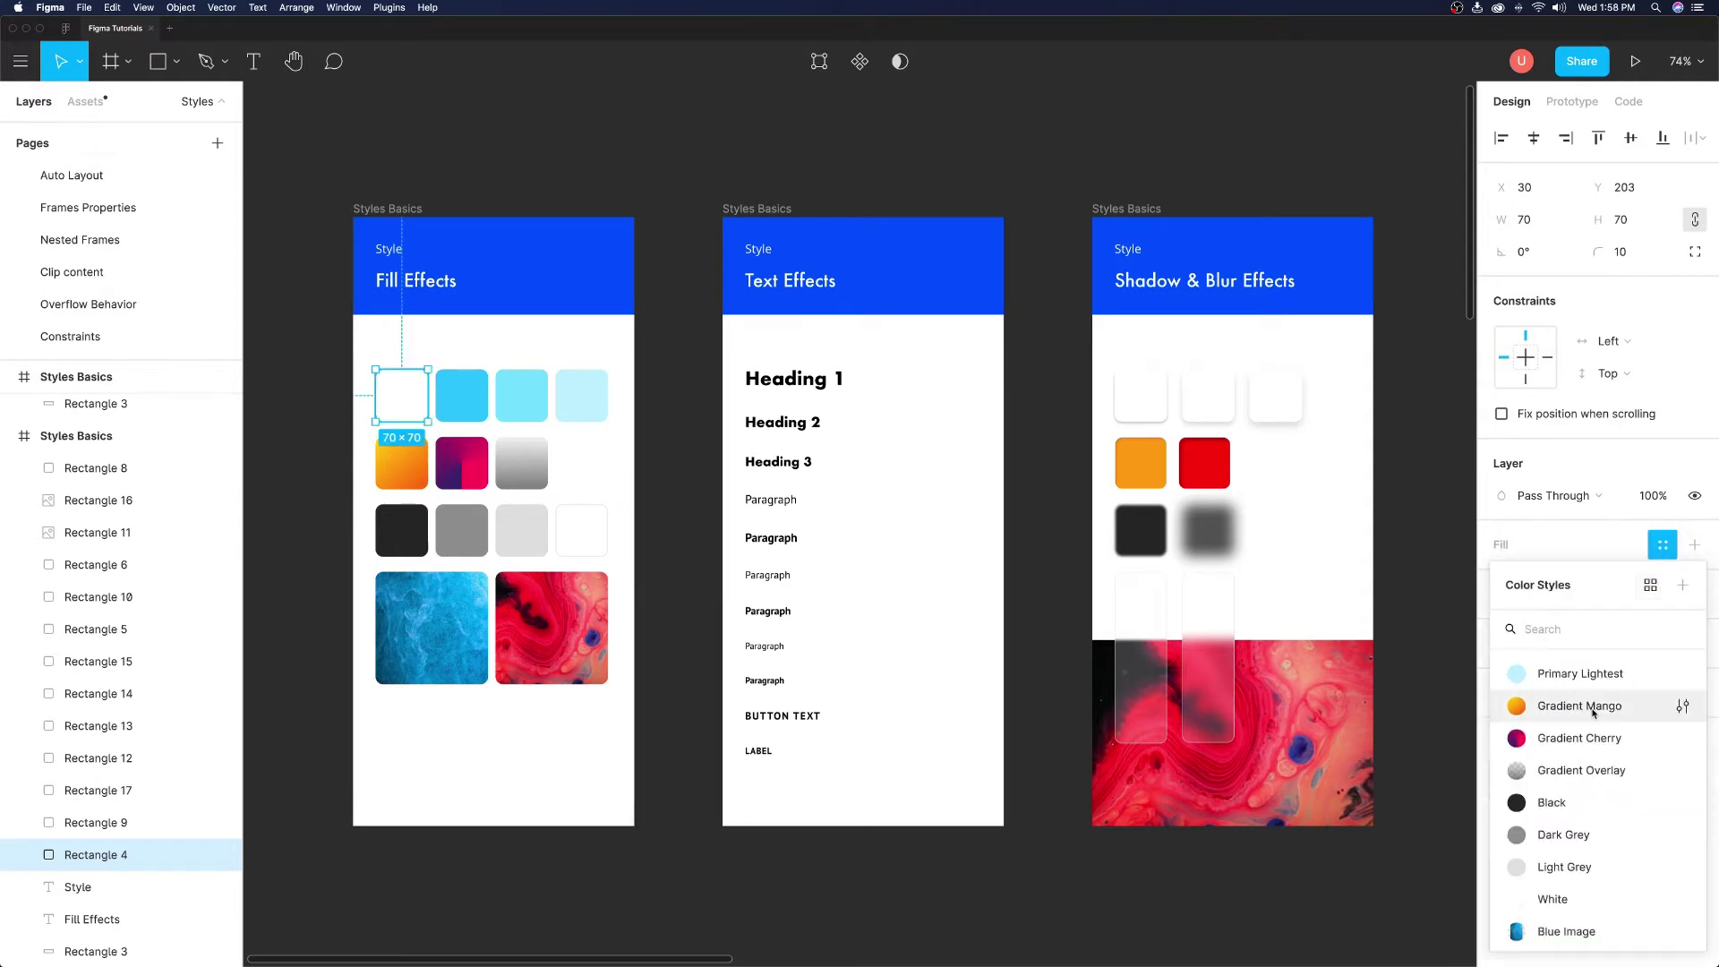
scroll(1593, 713, "down", 2)
scroll(1604, 732, "down", 2)
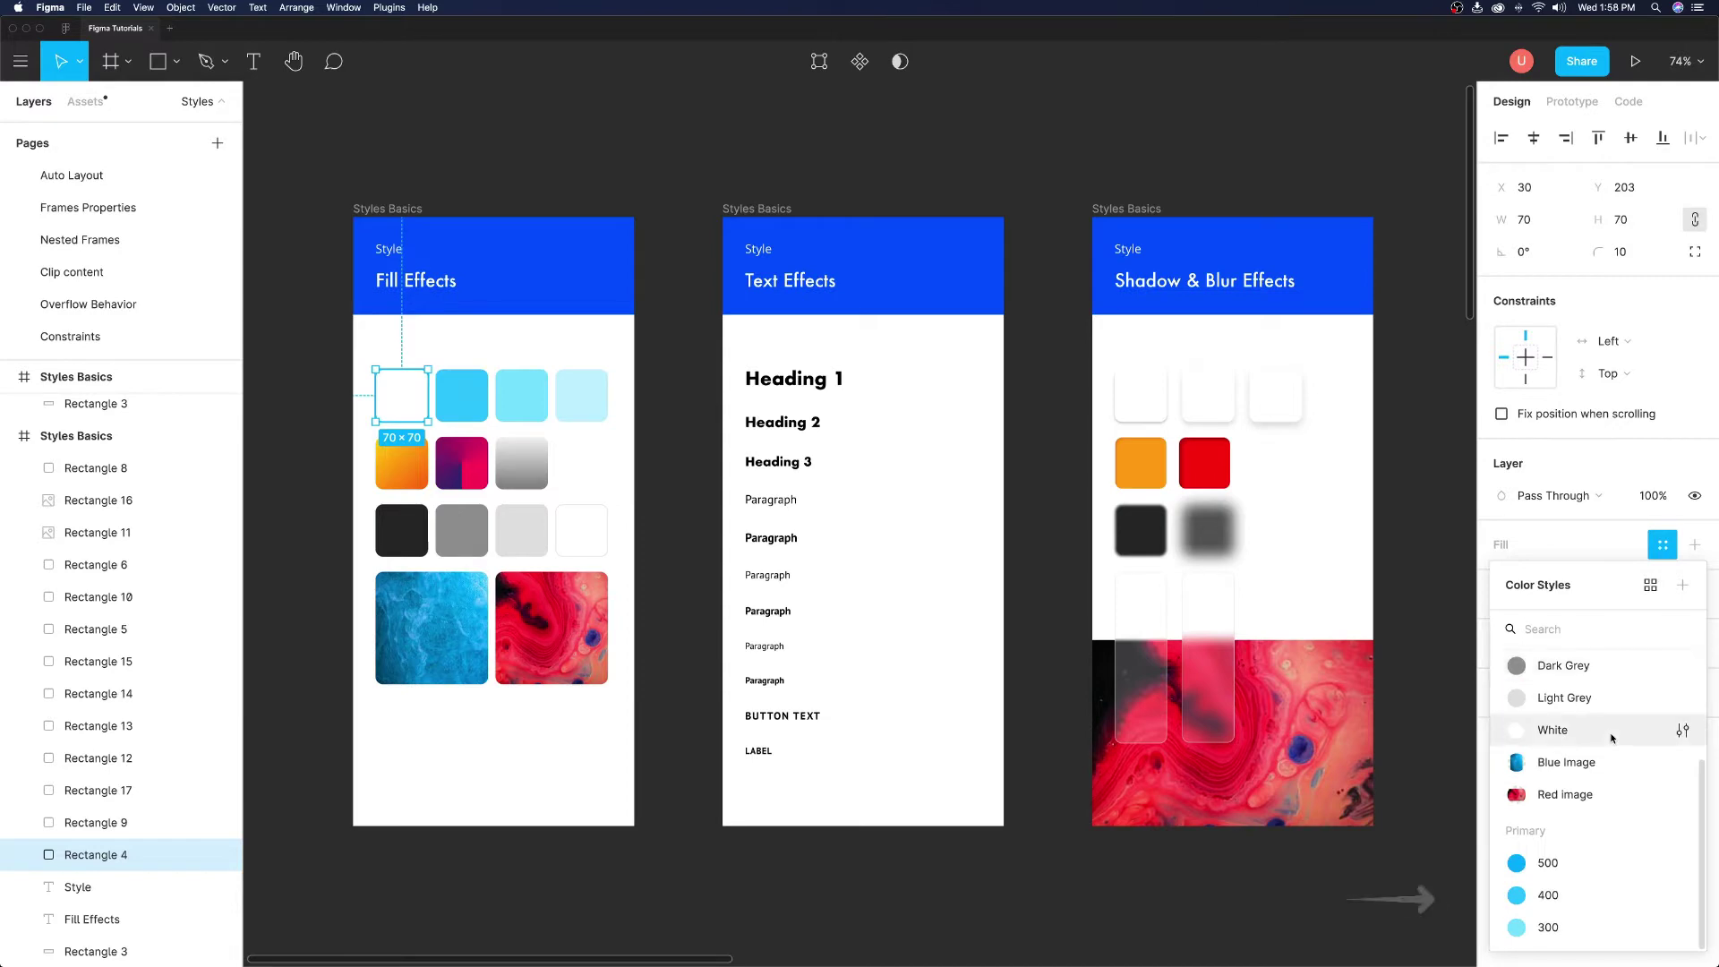
scroll(1612, 740, "up", 1)
scroll(1599, 793, "down", 1)
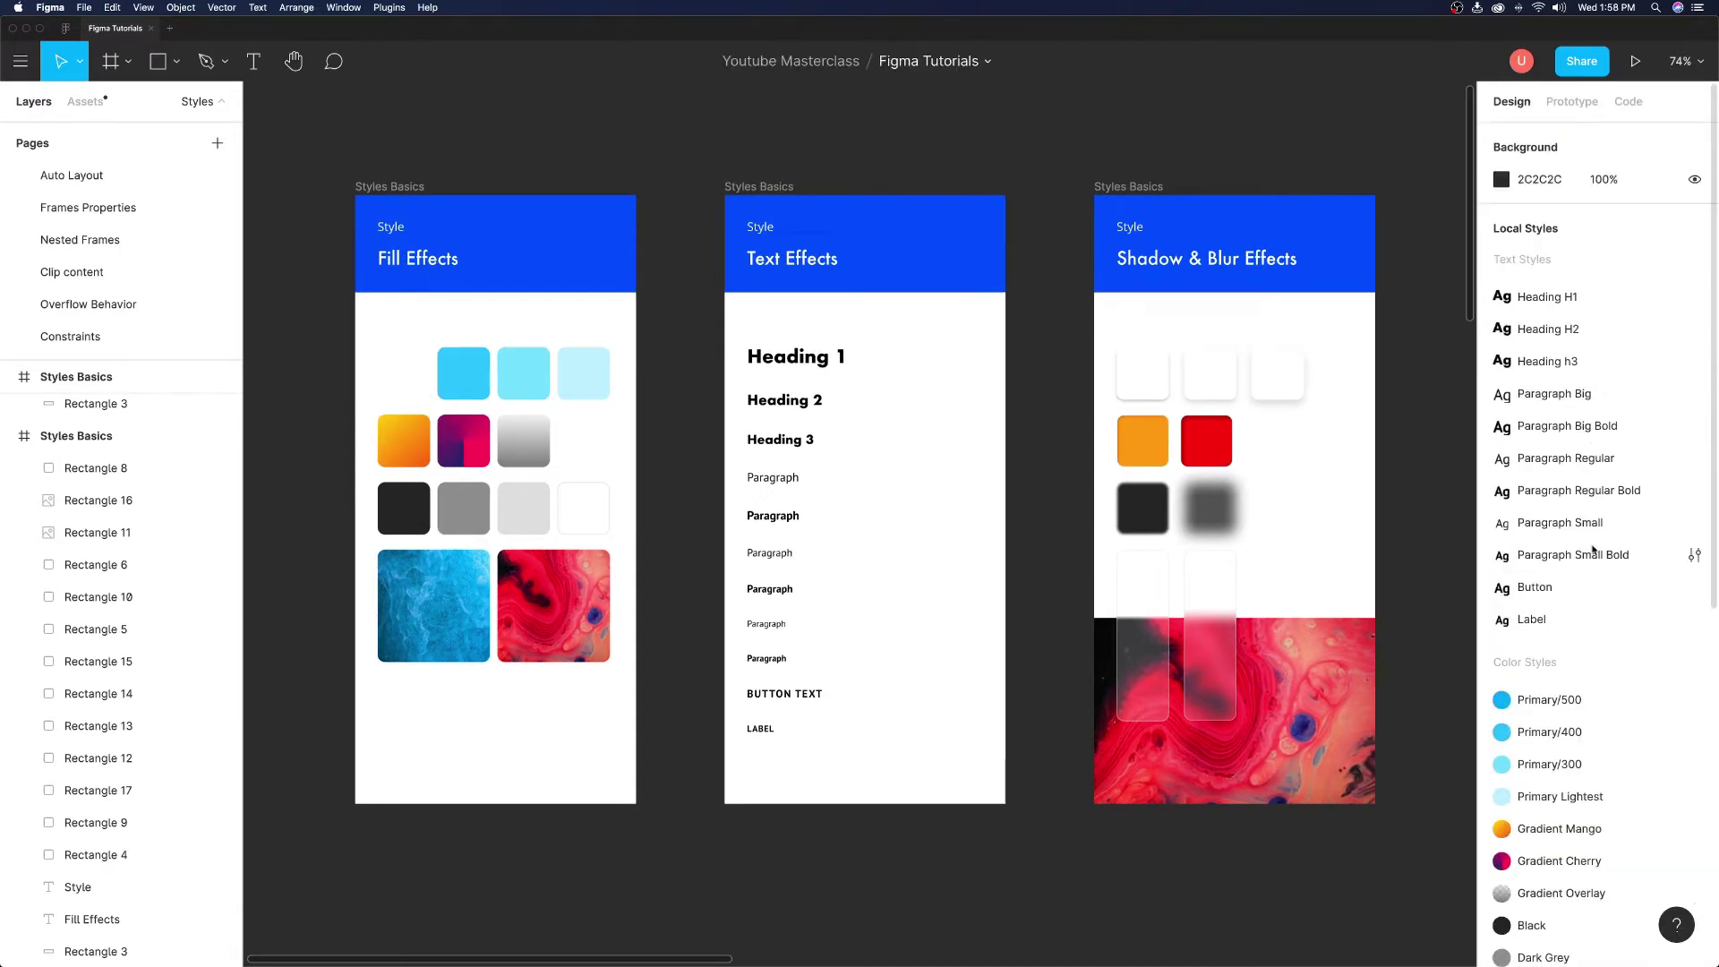
left_click(1688, 545)
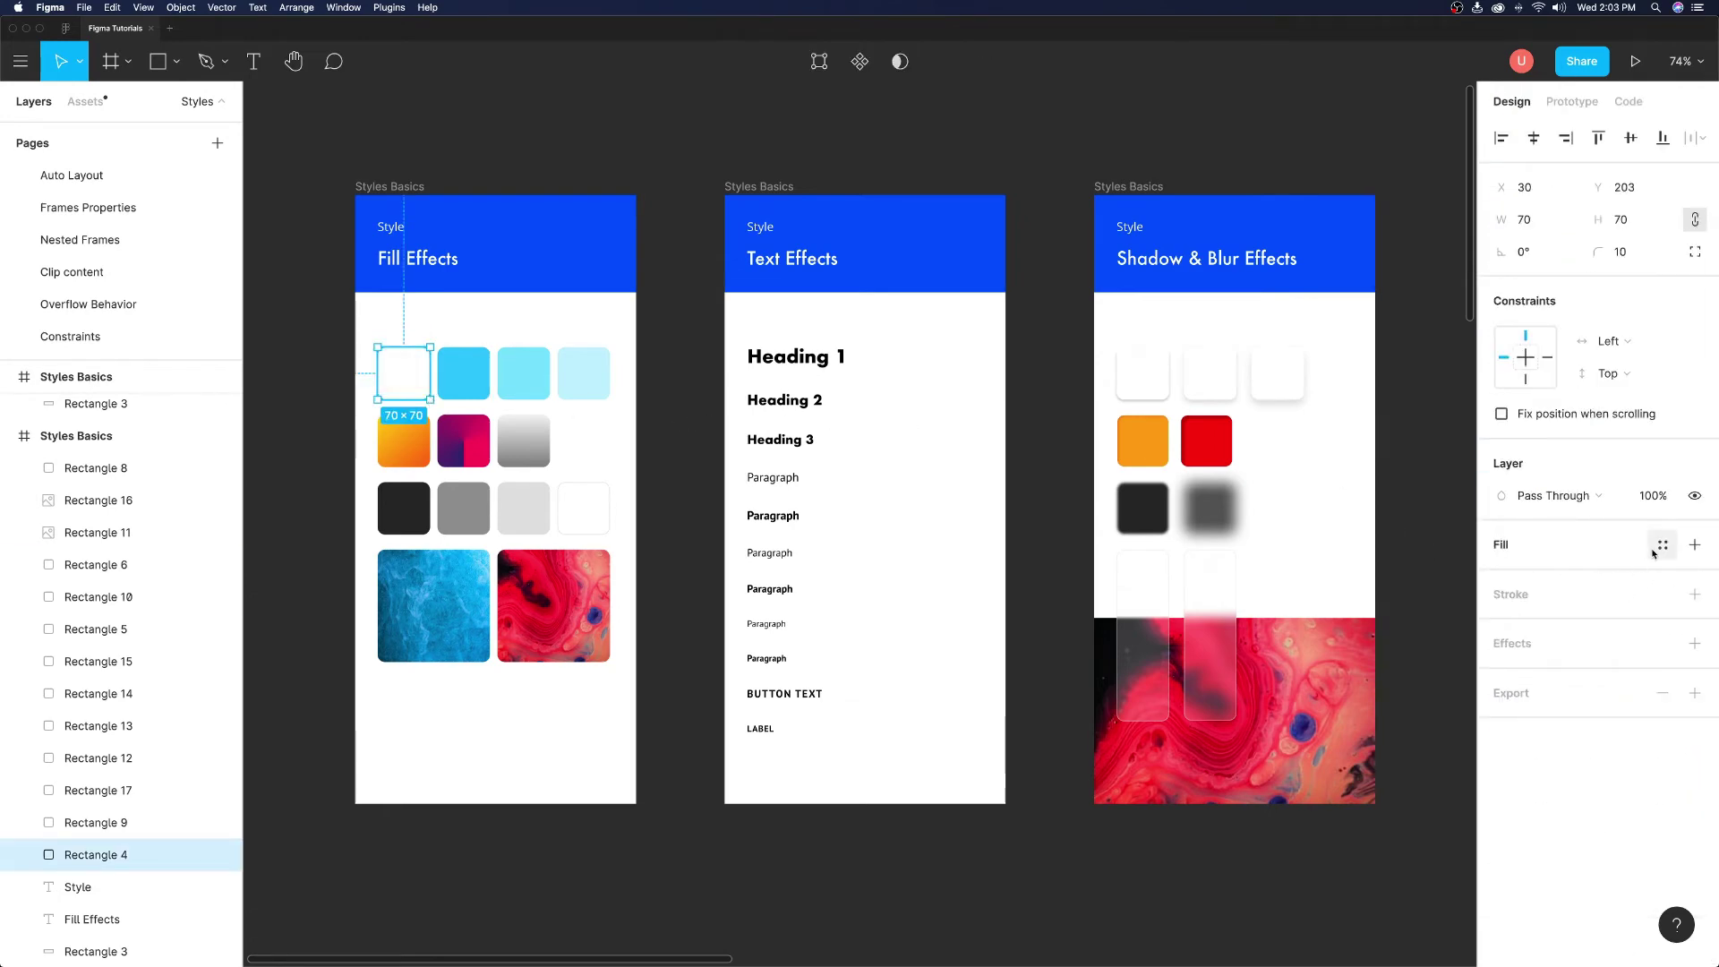
Step: Give the first swatch rectangle the Primary/500 fill style again
left_click(1662, 543)
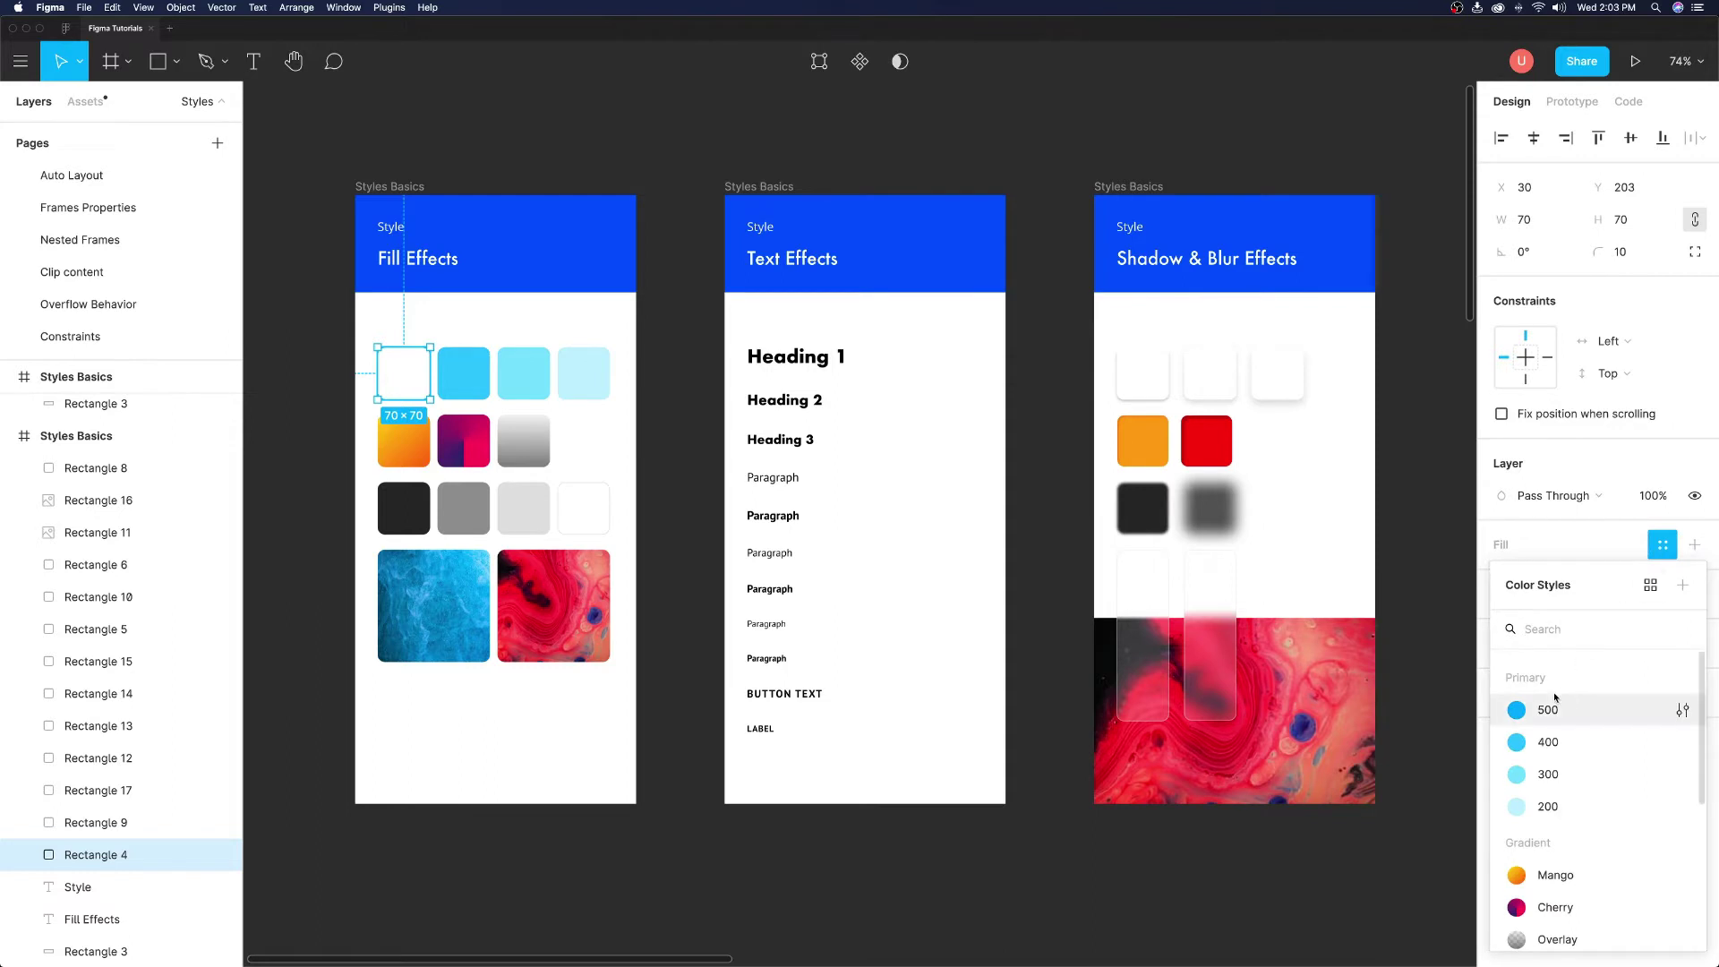
scroll(1564, 701, "down", 2)
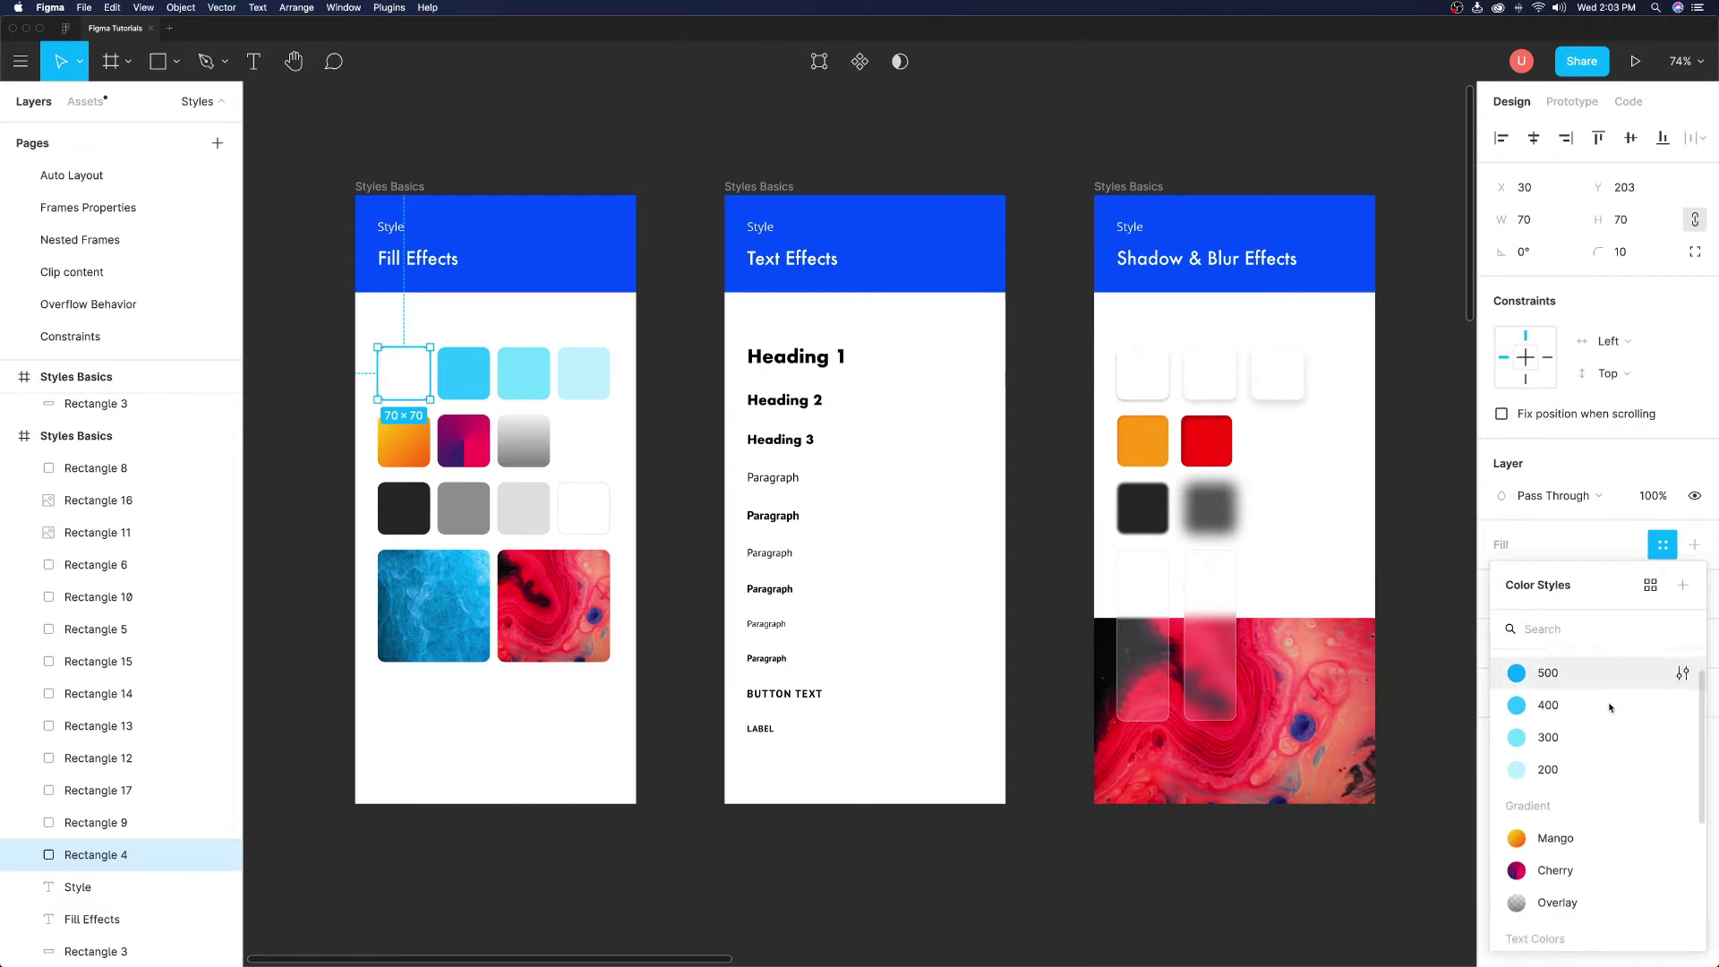
scroll(1584, 705, "down", 2)
scroll(1609, 706, "down", 1)
scroll(1610, 710, "down", 1)
scroll(1613, 719, "down", 2)
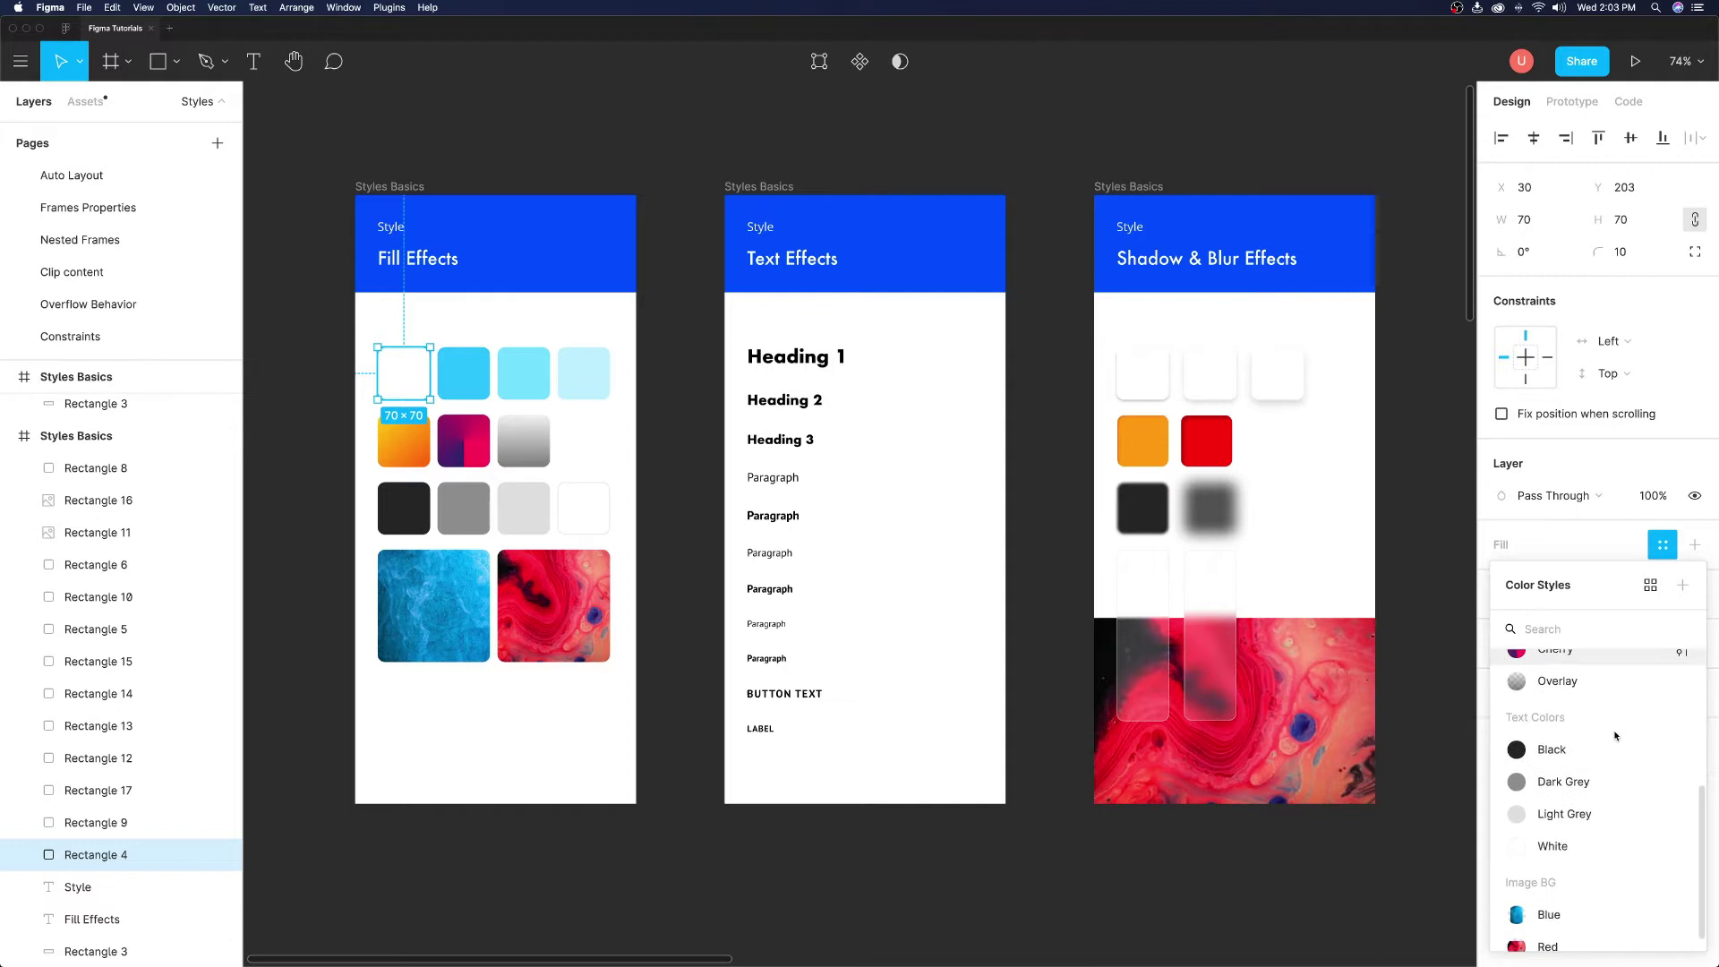
scroll(1613, 733, "down", 1)
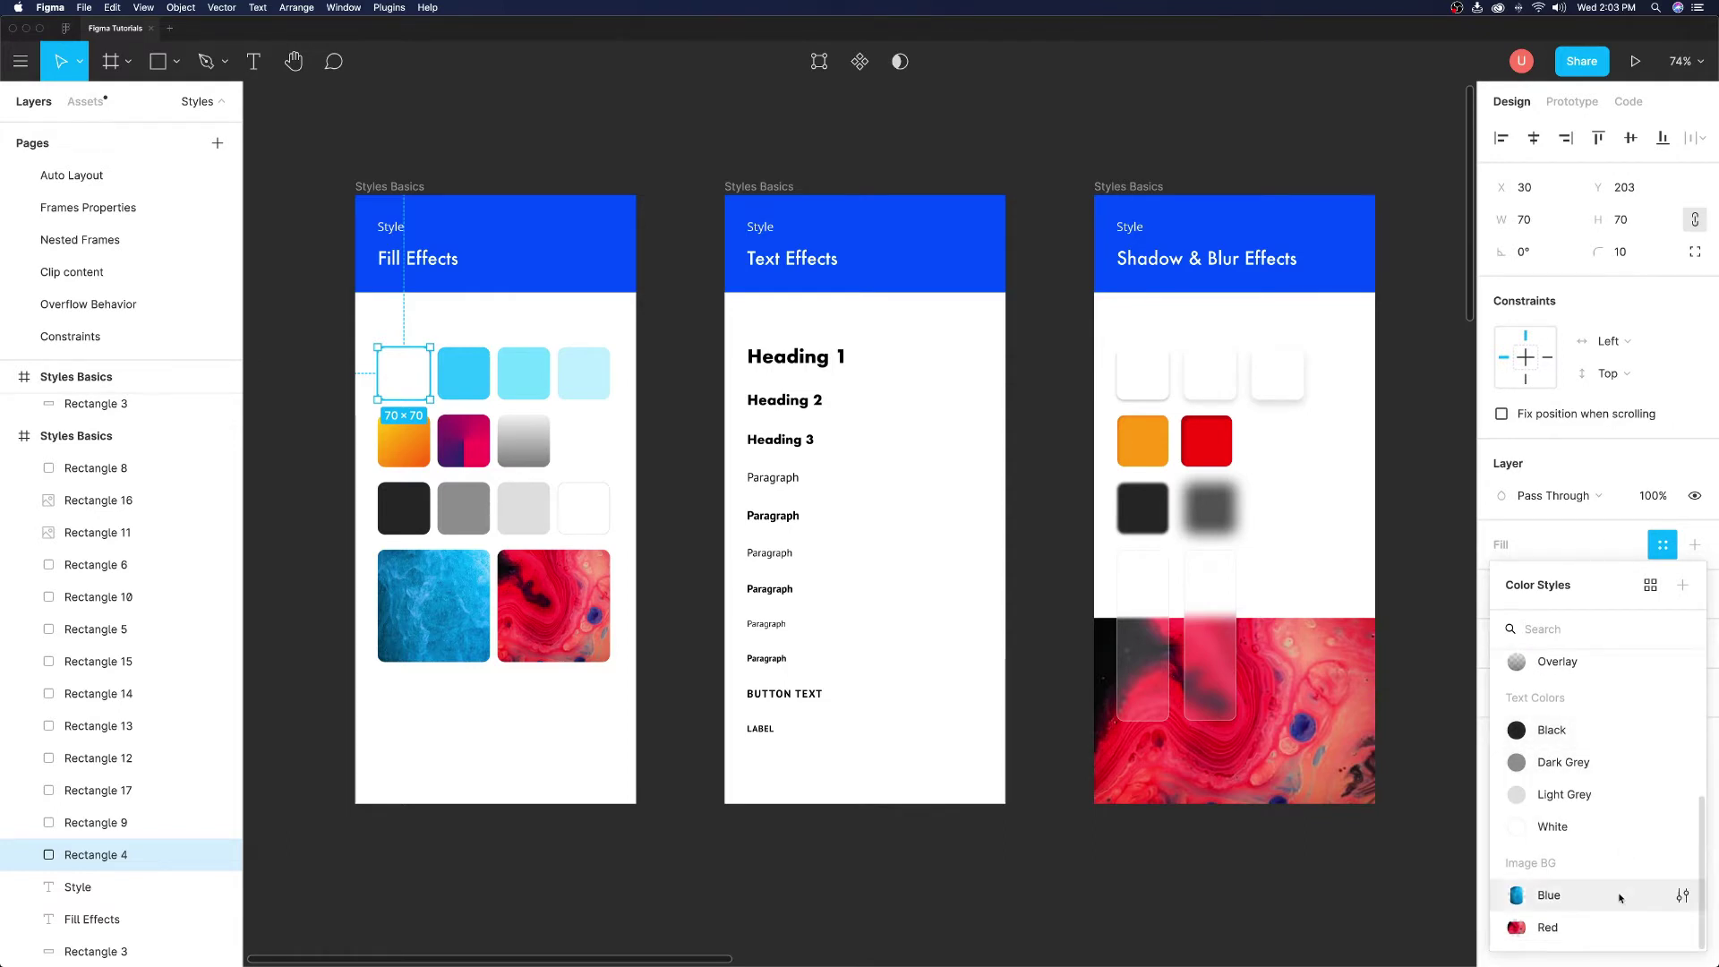
scroll(1600, 886, "up", 5)
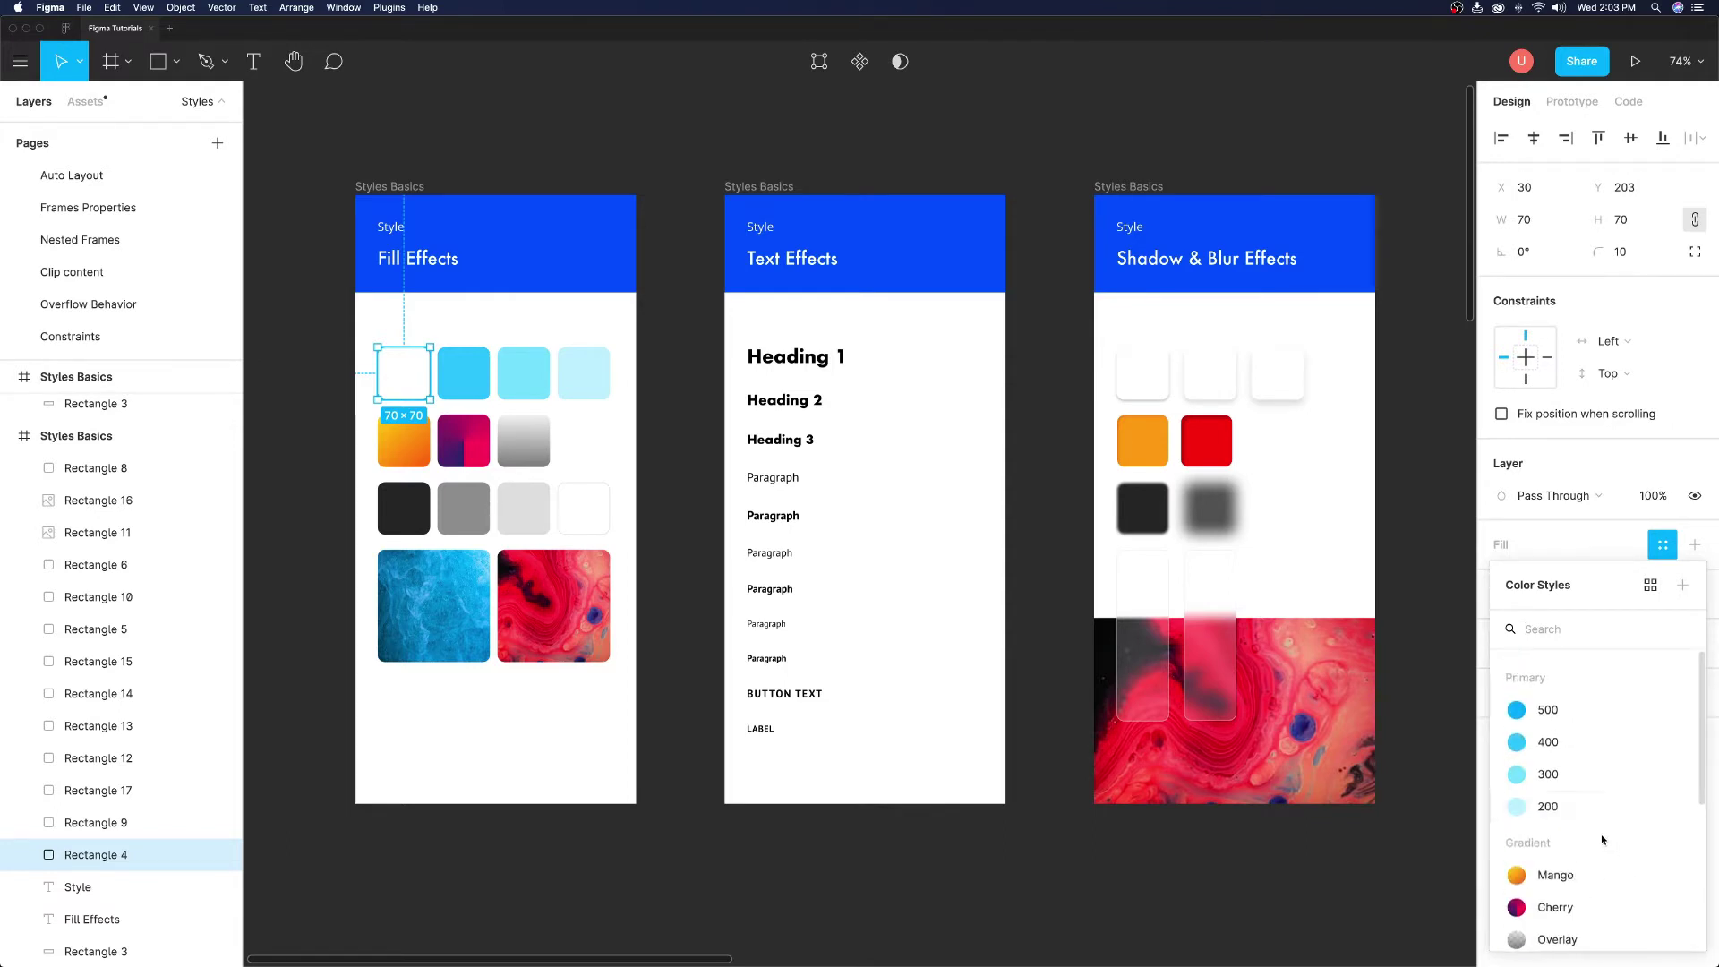
left_click(1571, 715)
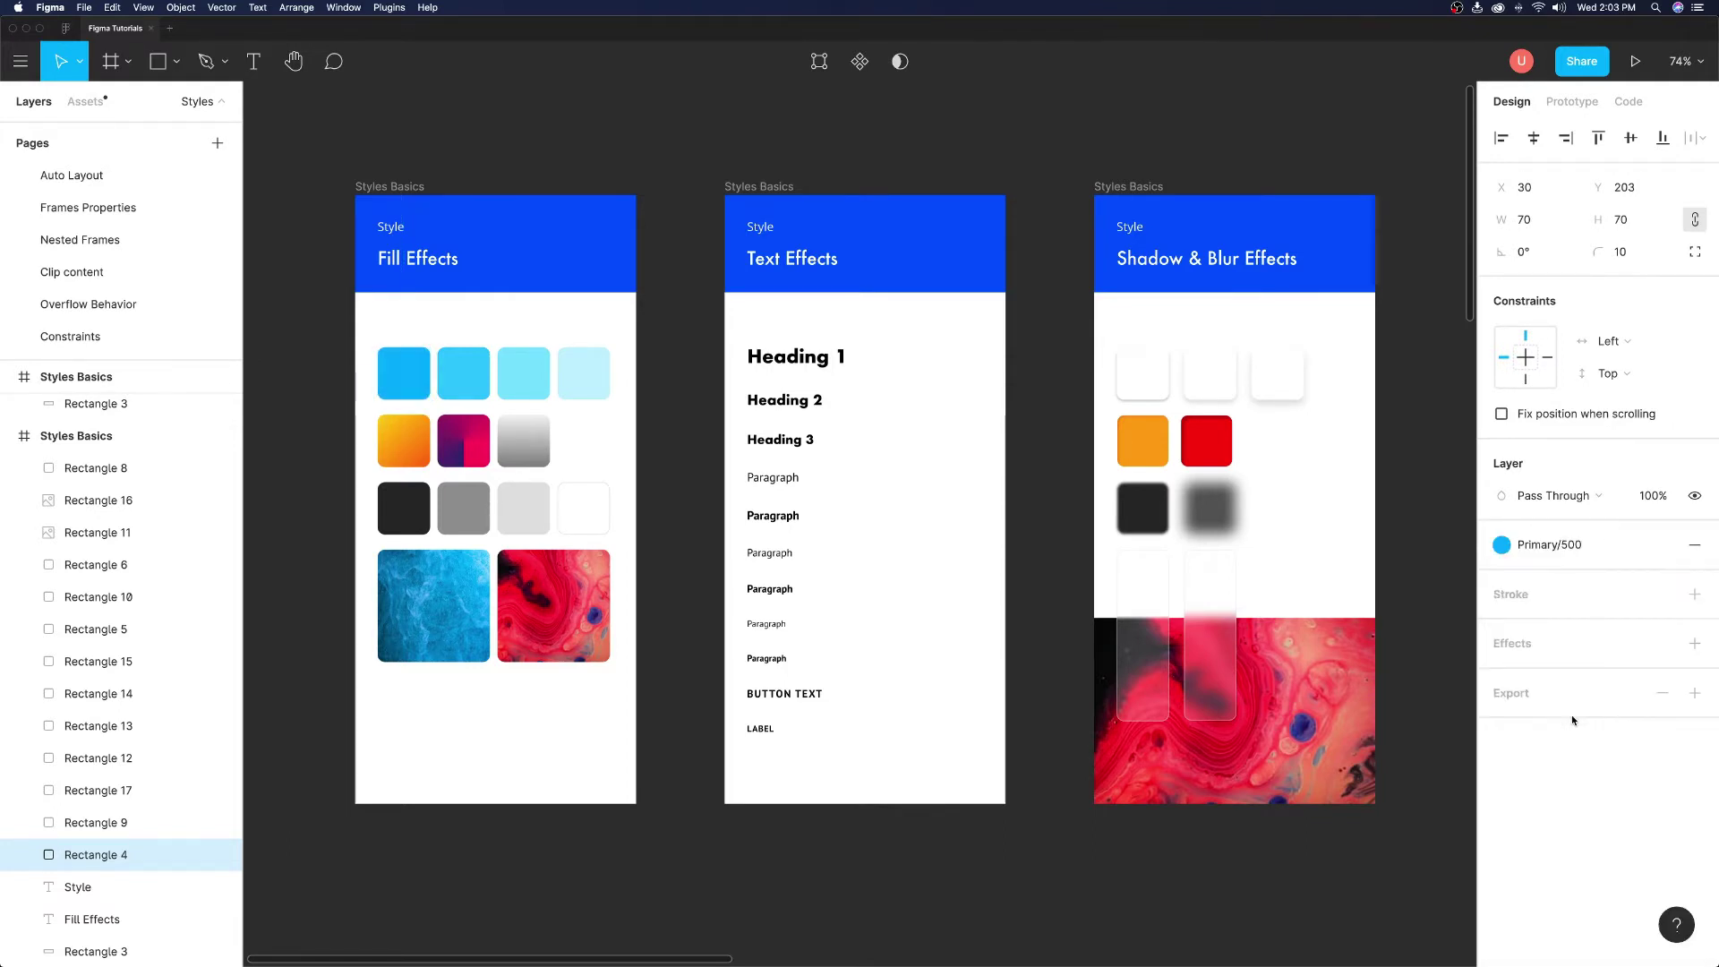
left_click(1426, 610)
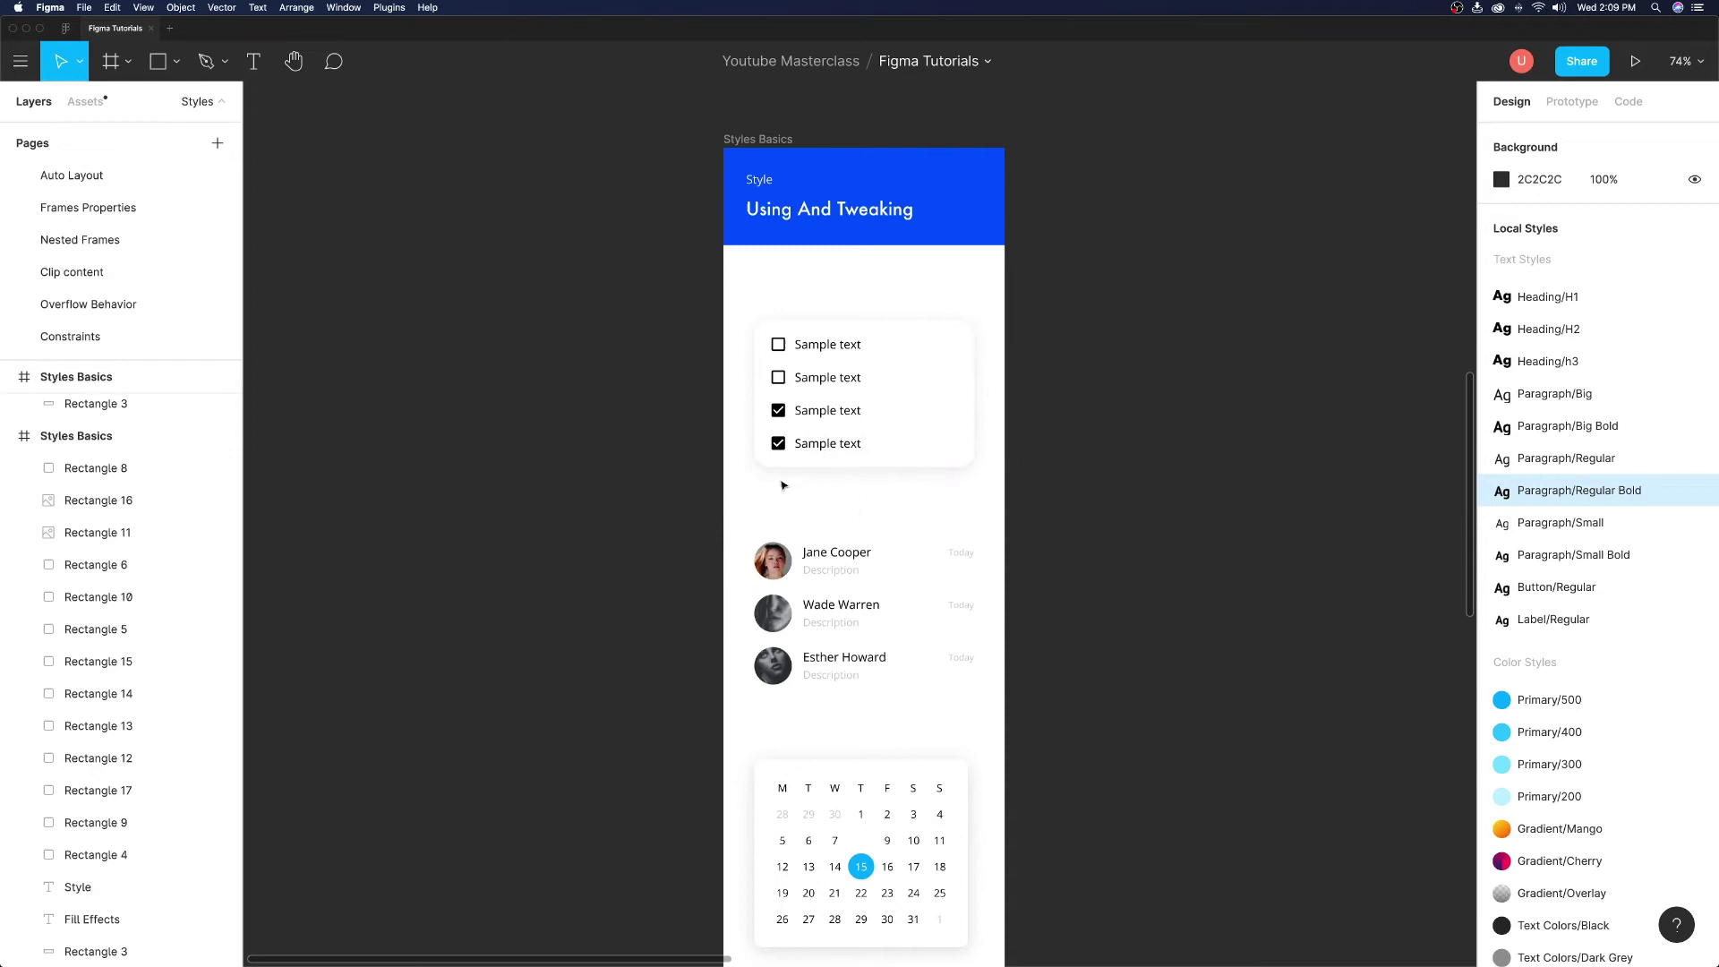
scroll(882, 423, "left", 1)
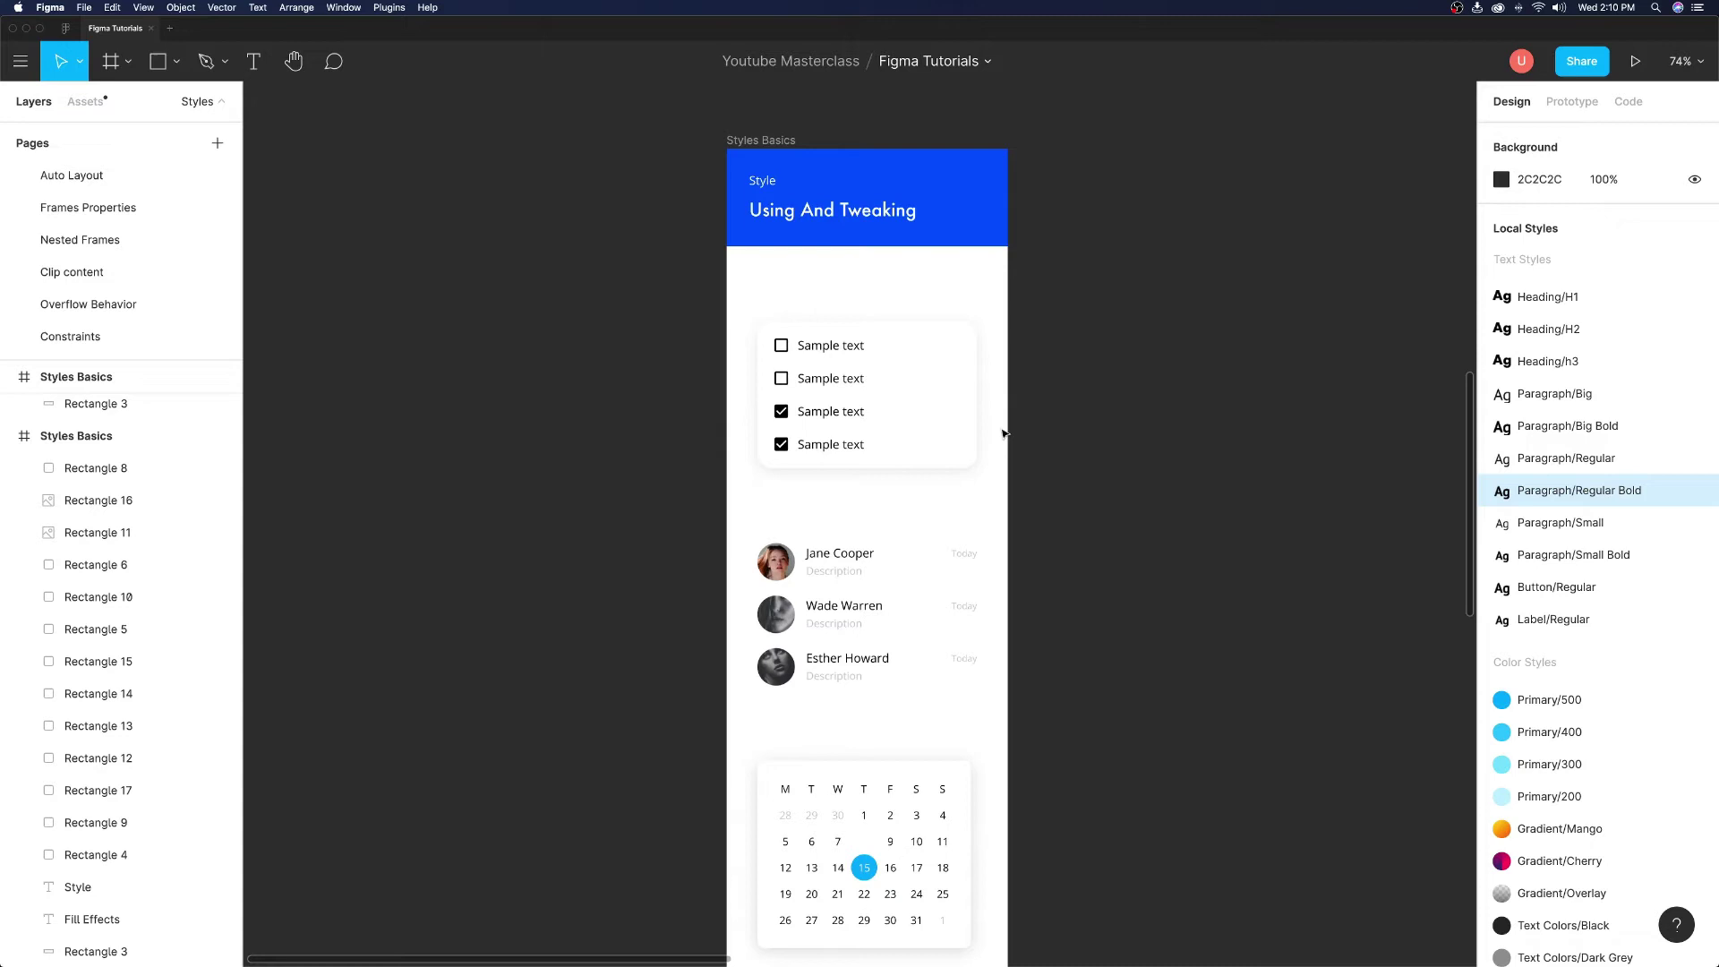
Step: Apply the Paragraph Big Bold text style to the four Sample text labels
left_click(817, 353)
left_click(822, 379, "shift")
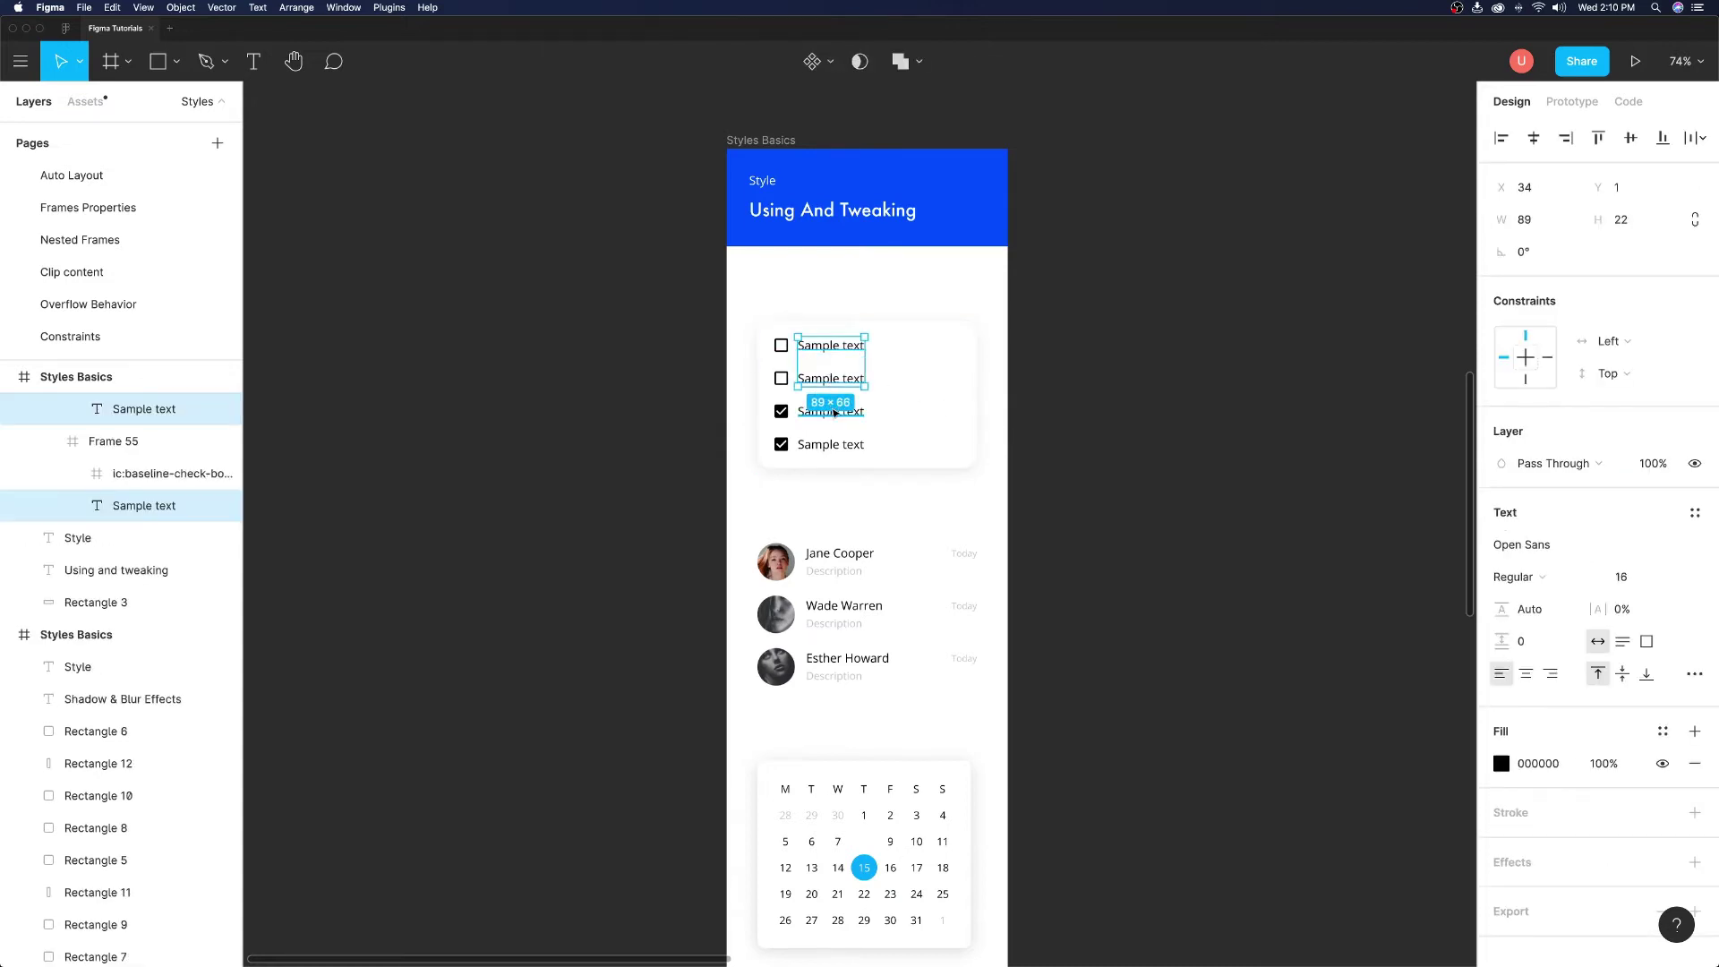
left_click(831, 411, "shift")
left_click(833, 443, "shift")
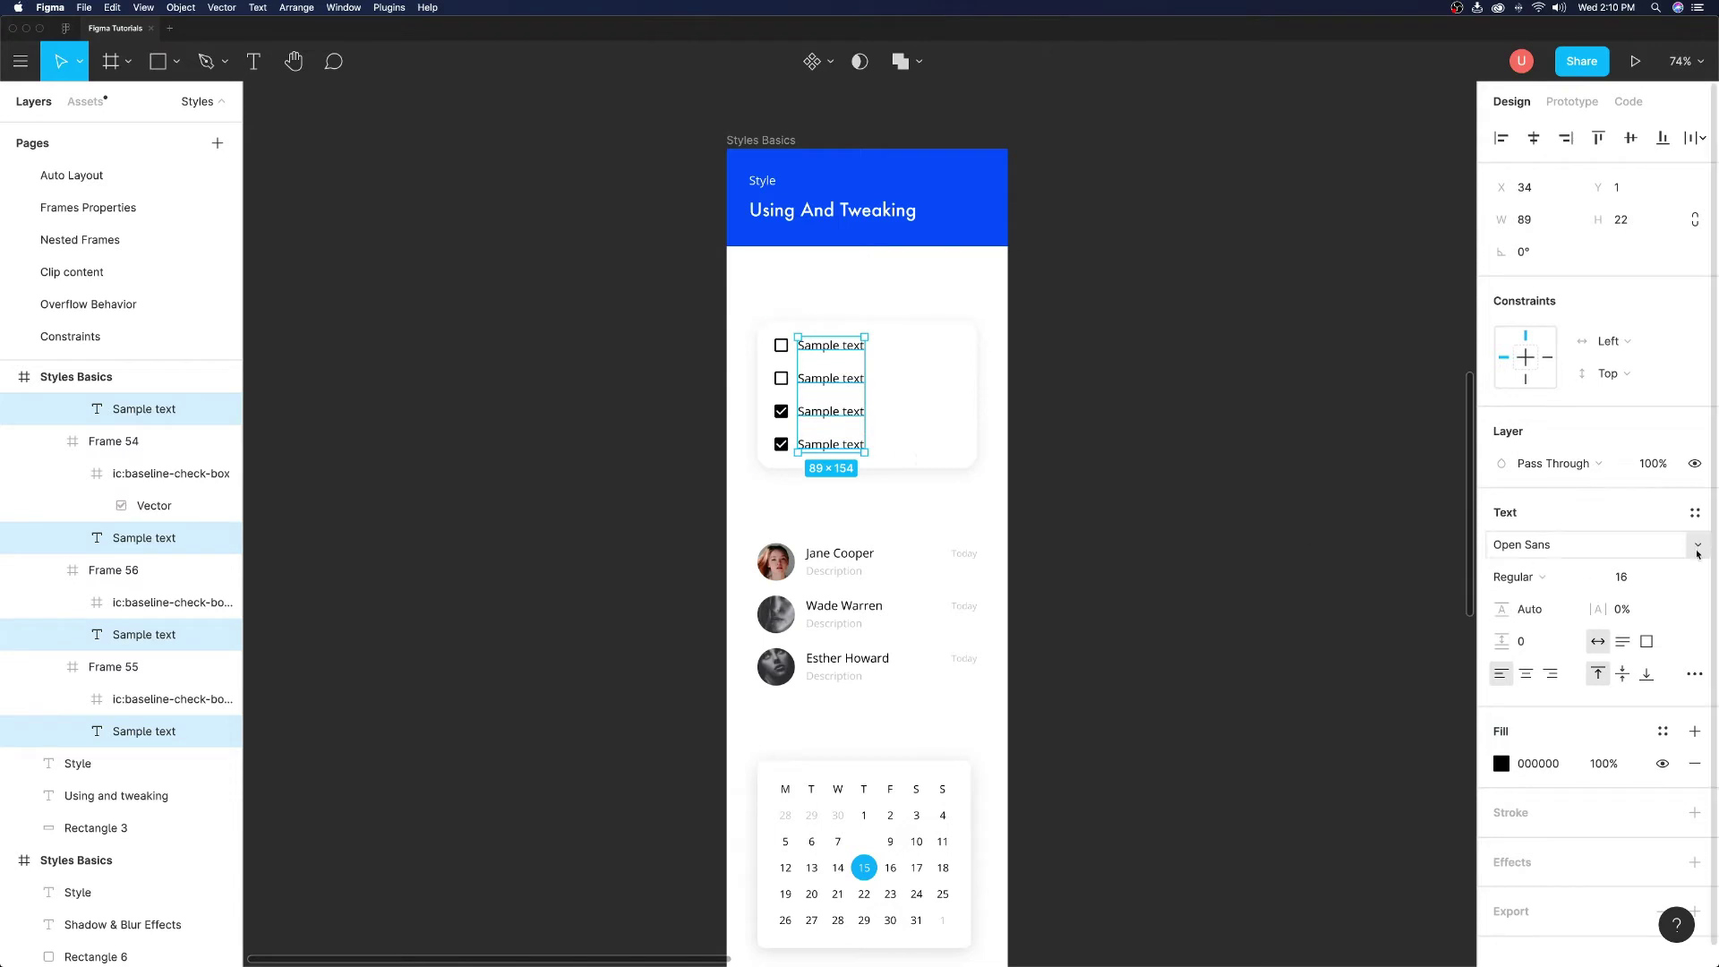
left_click(1696, 516)
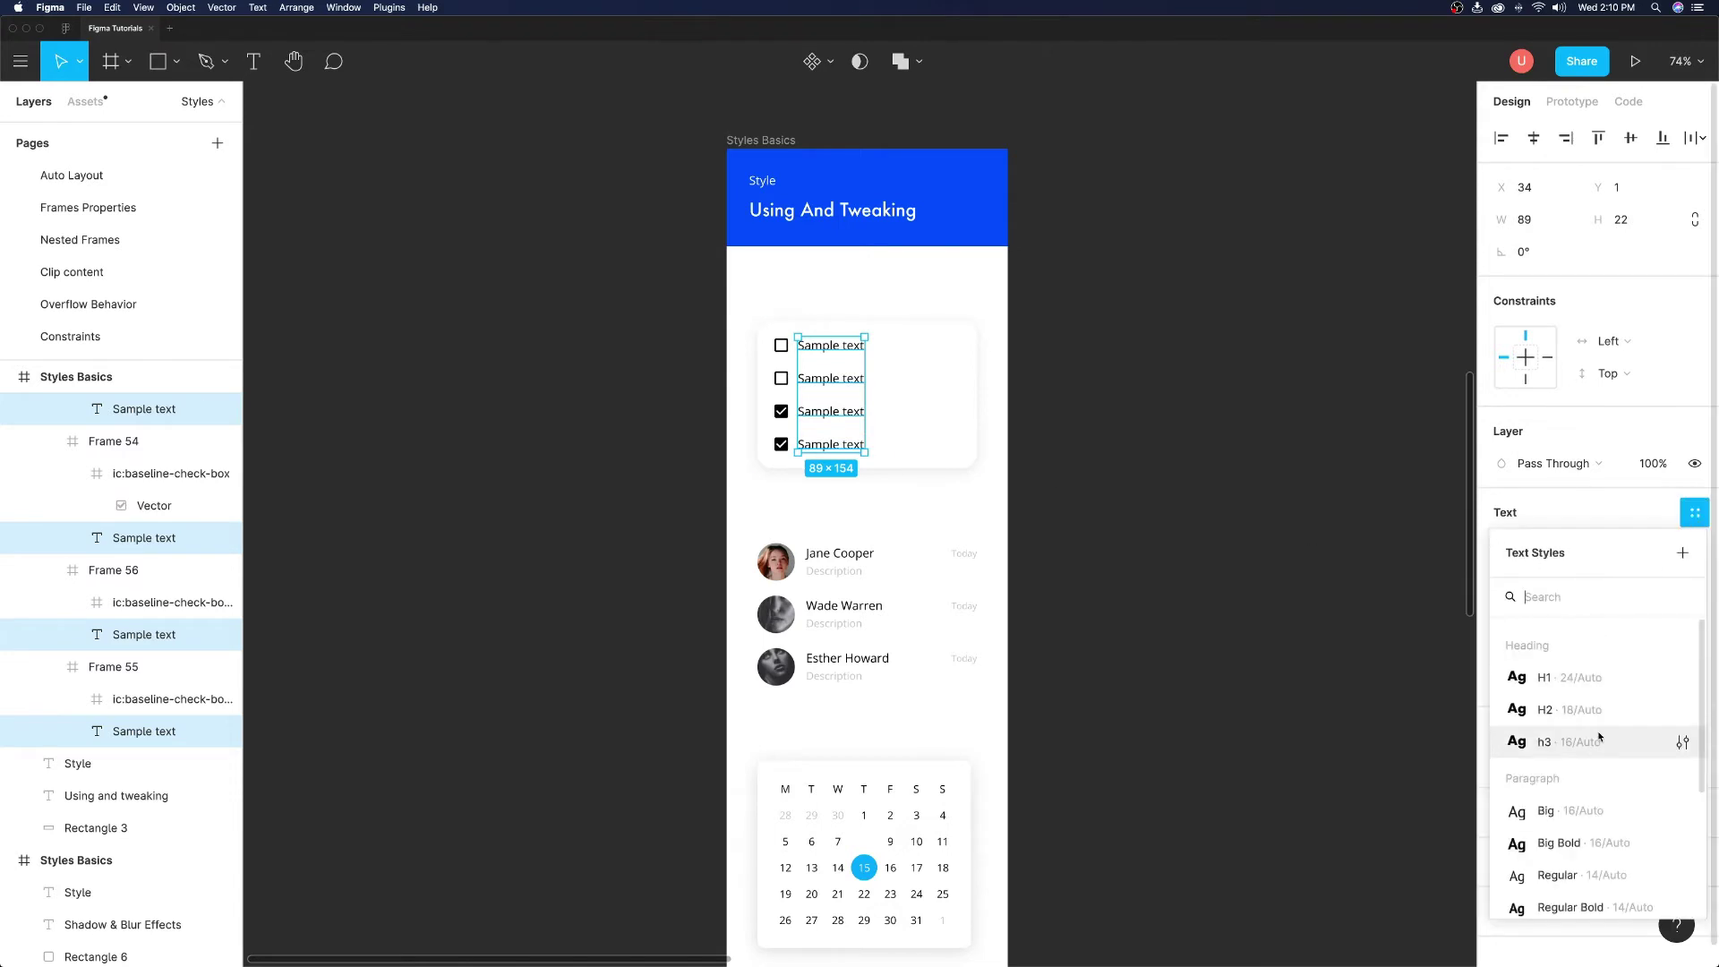
scroll(1600, 737, "down", 3)
scroll(1599, 740, "down", 1)
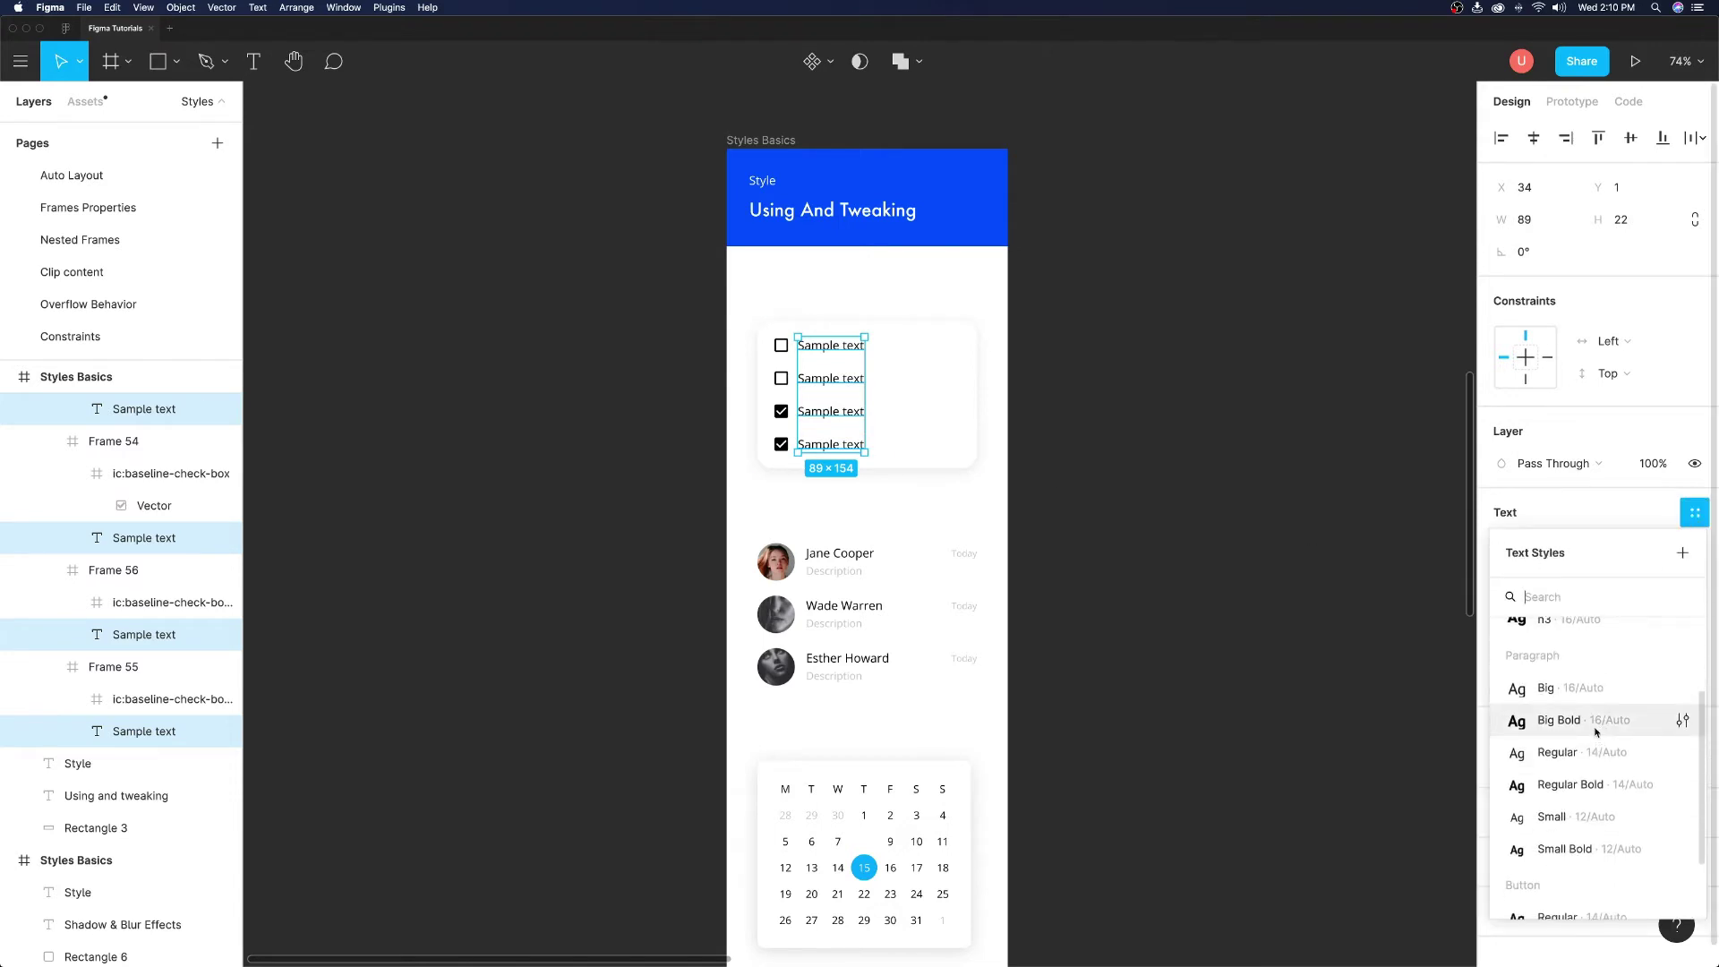
left_click(1592, 710)
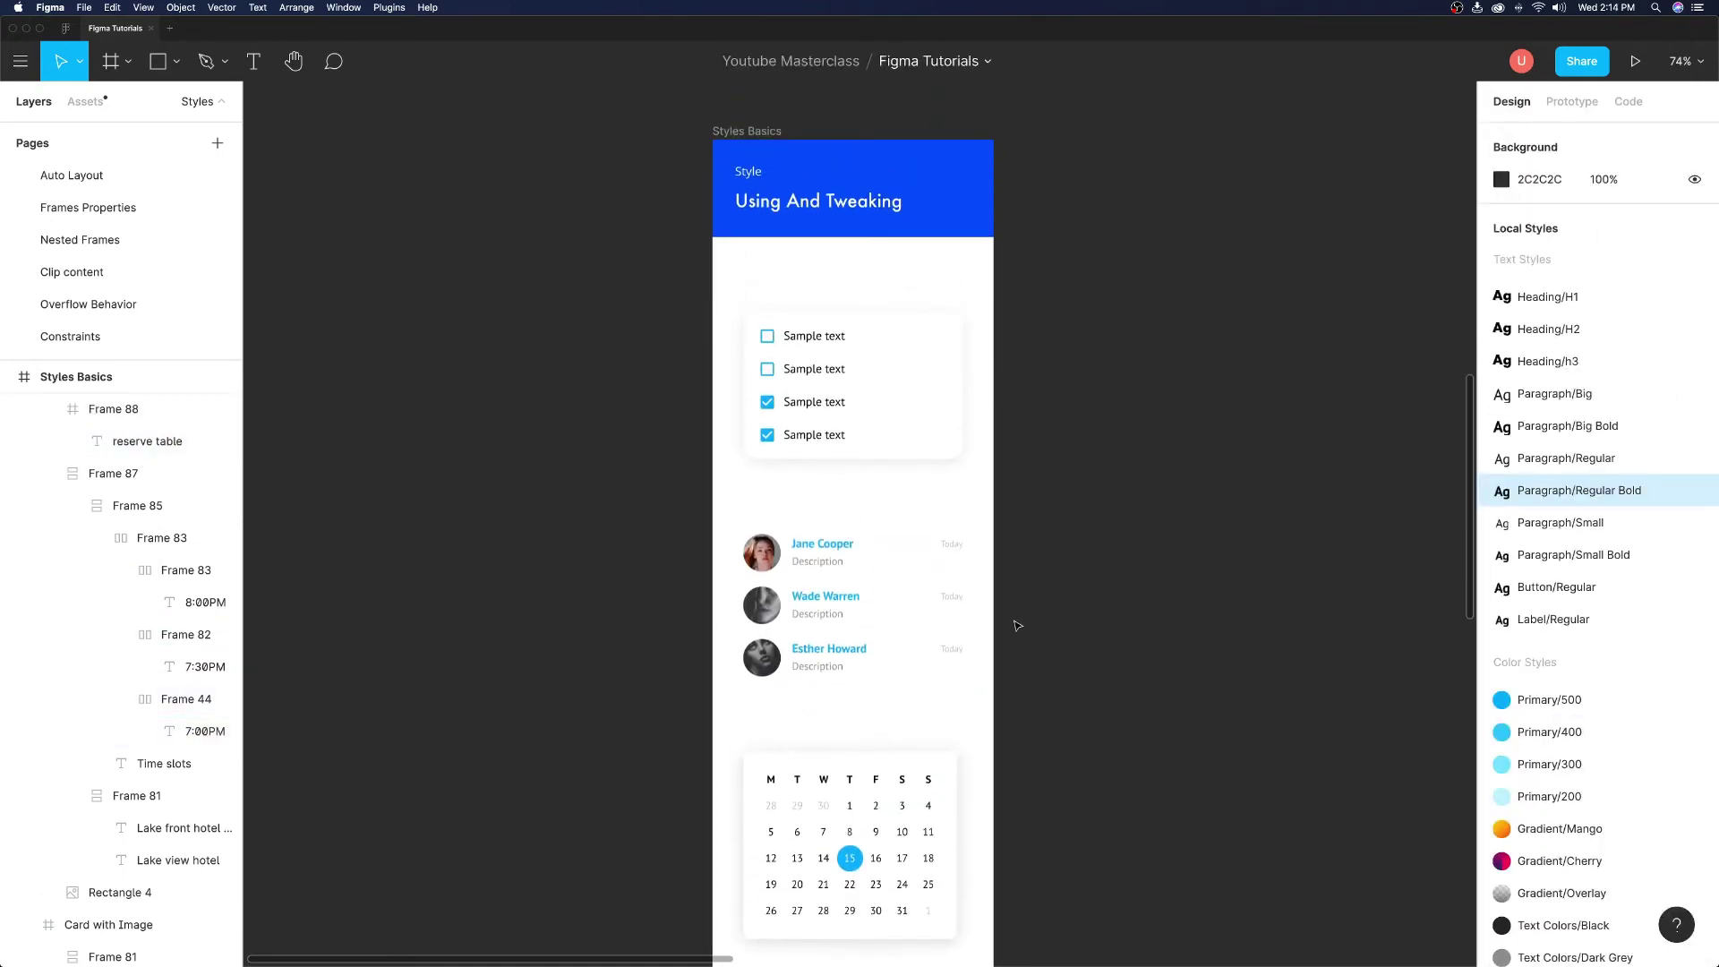
Step: Give the Checklist card the Shadow/8dp effect and the Image BG/Blue fill style
left_click(939, 453)
scroll(1599, 538, "down", 5)
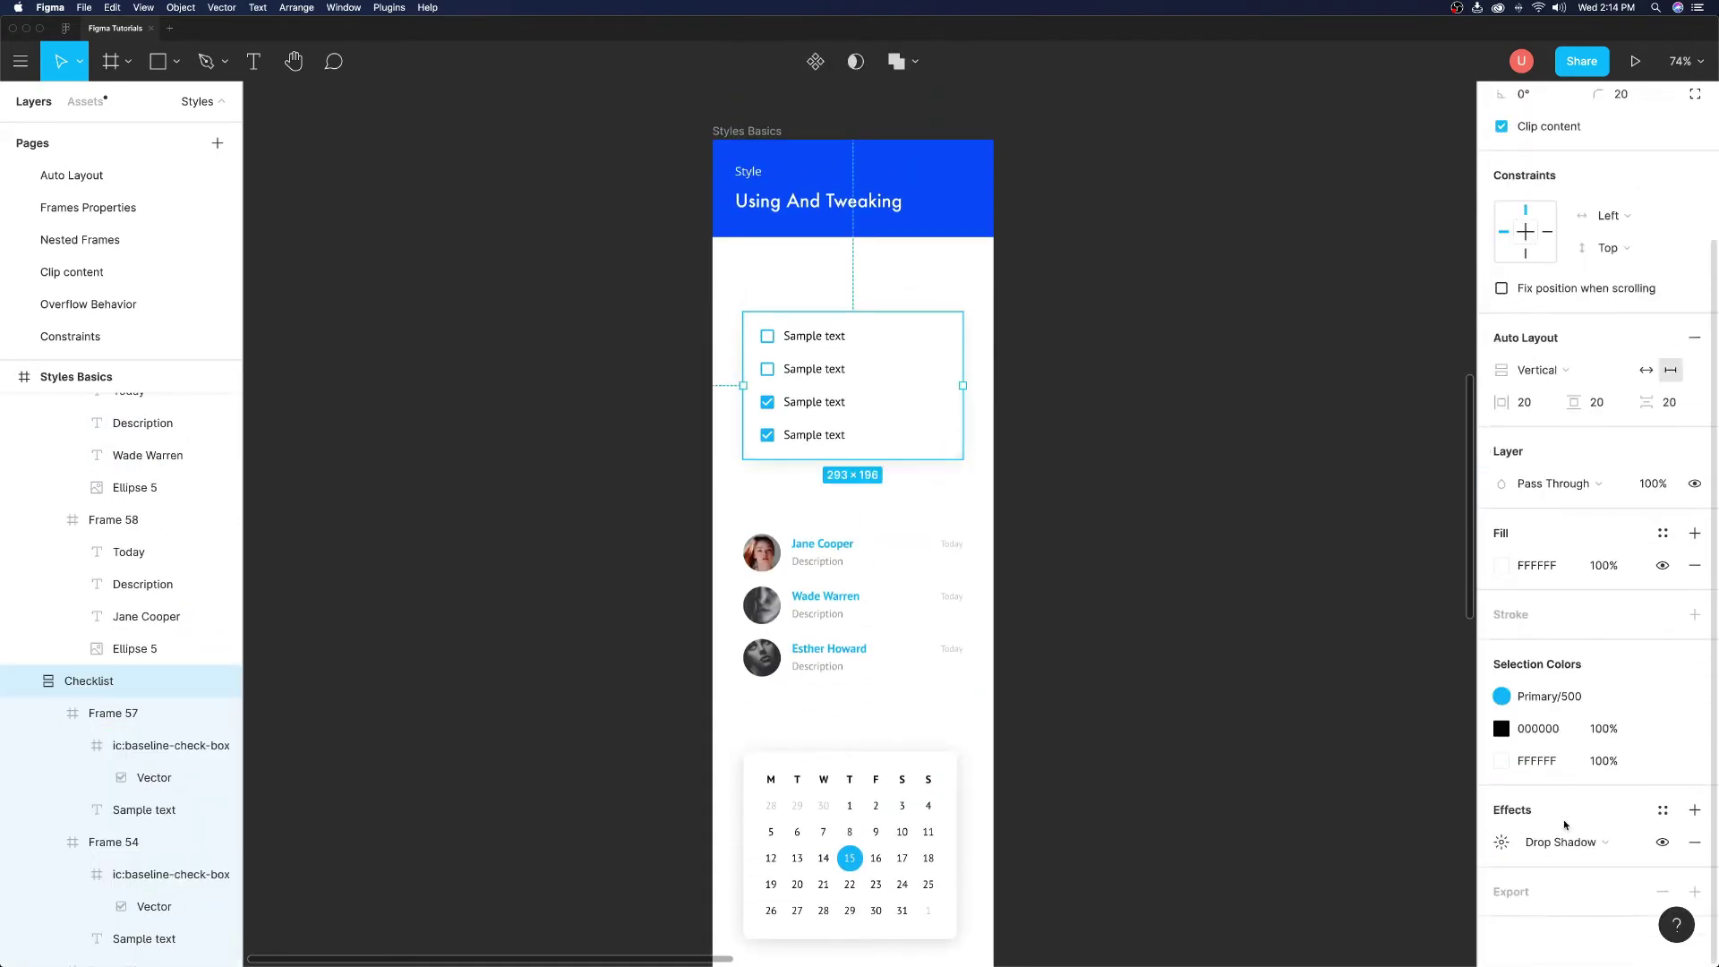
left_click(1660, 811)
scroll(1625, 840, "down", 1)
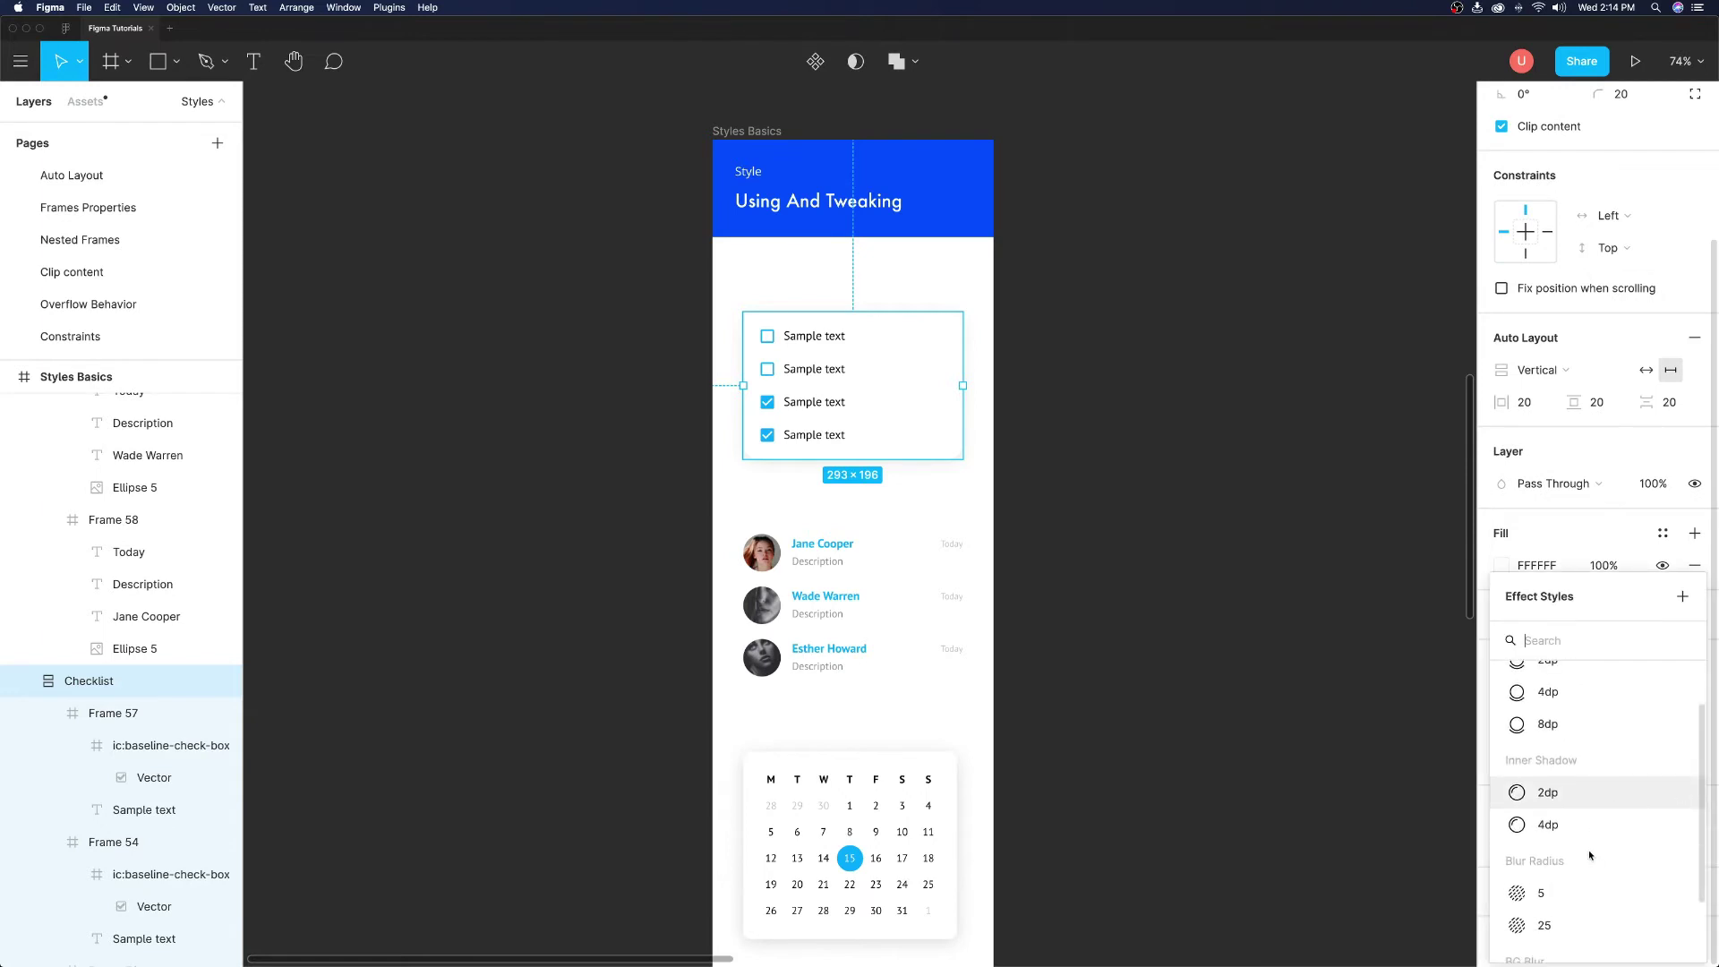
scroll(1589, 854, "up", 1)
left_click(1554, 788)
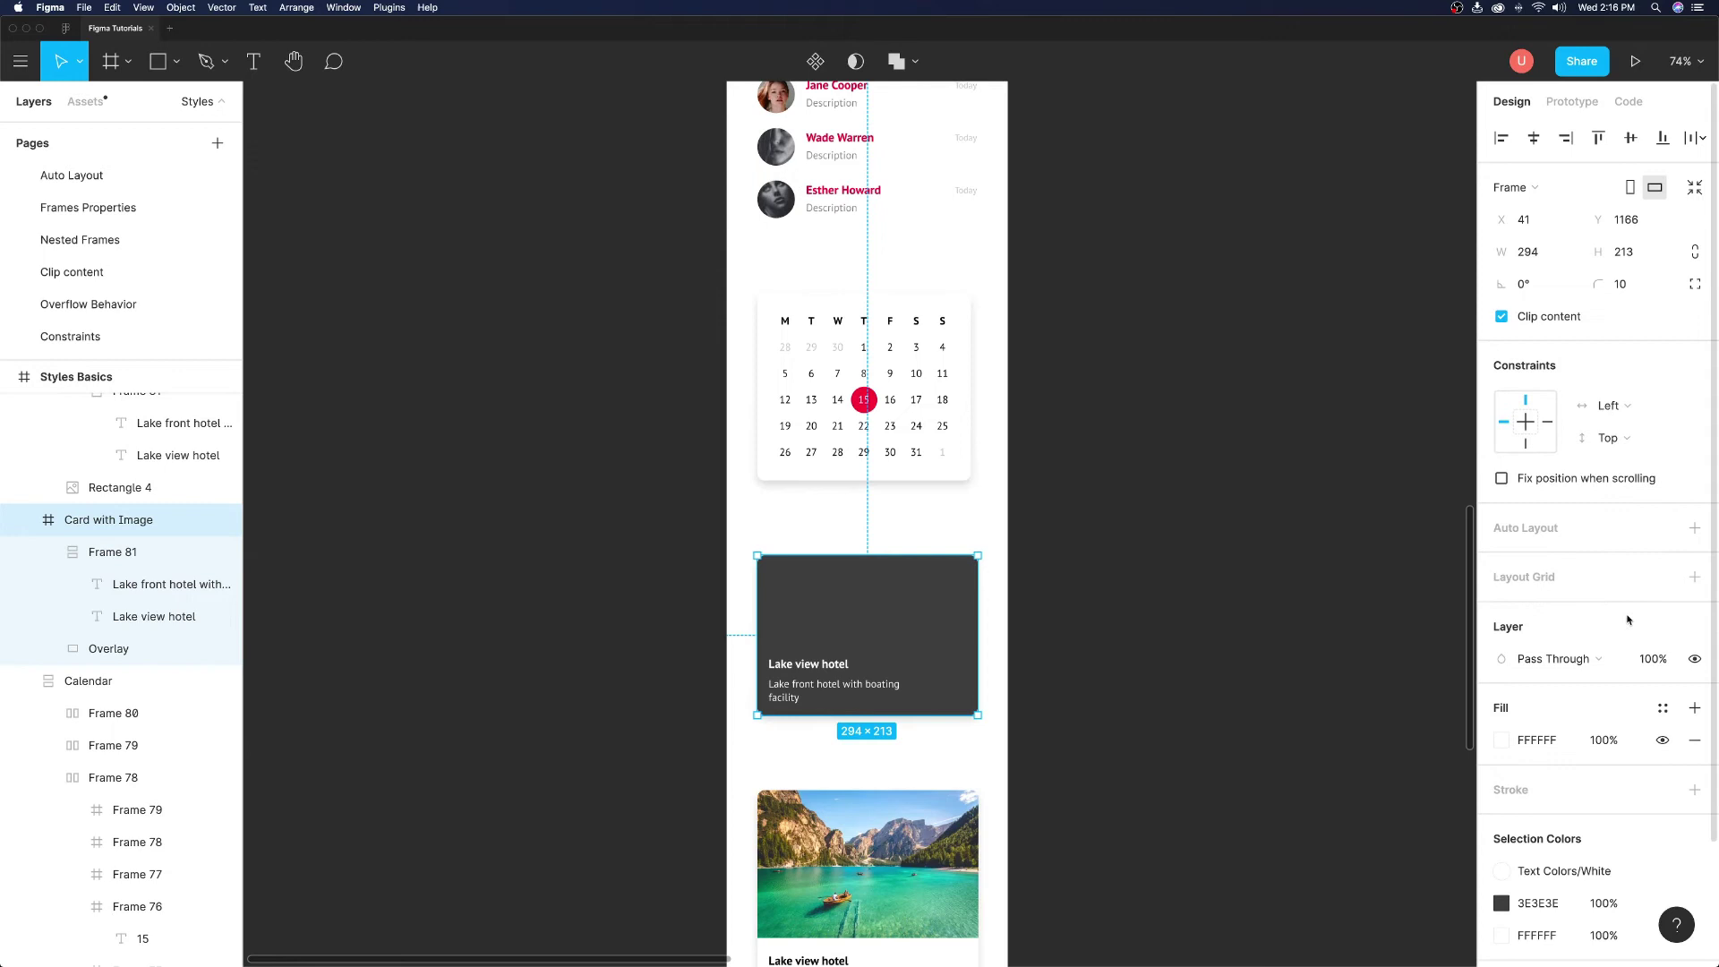
left_click(1663, 707)
scroll(1578, 843, "down", 1)
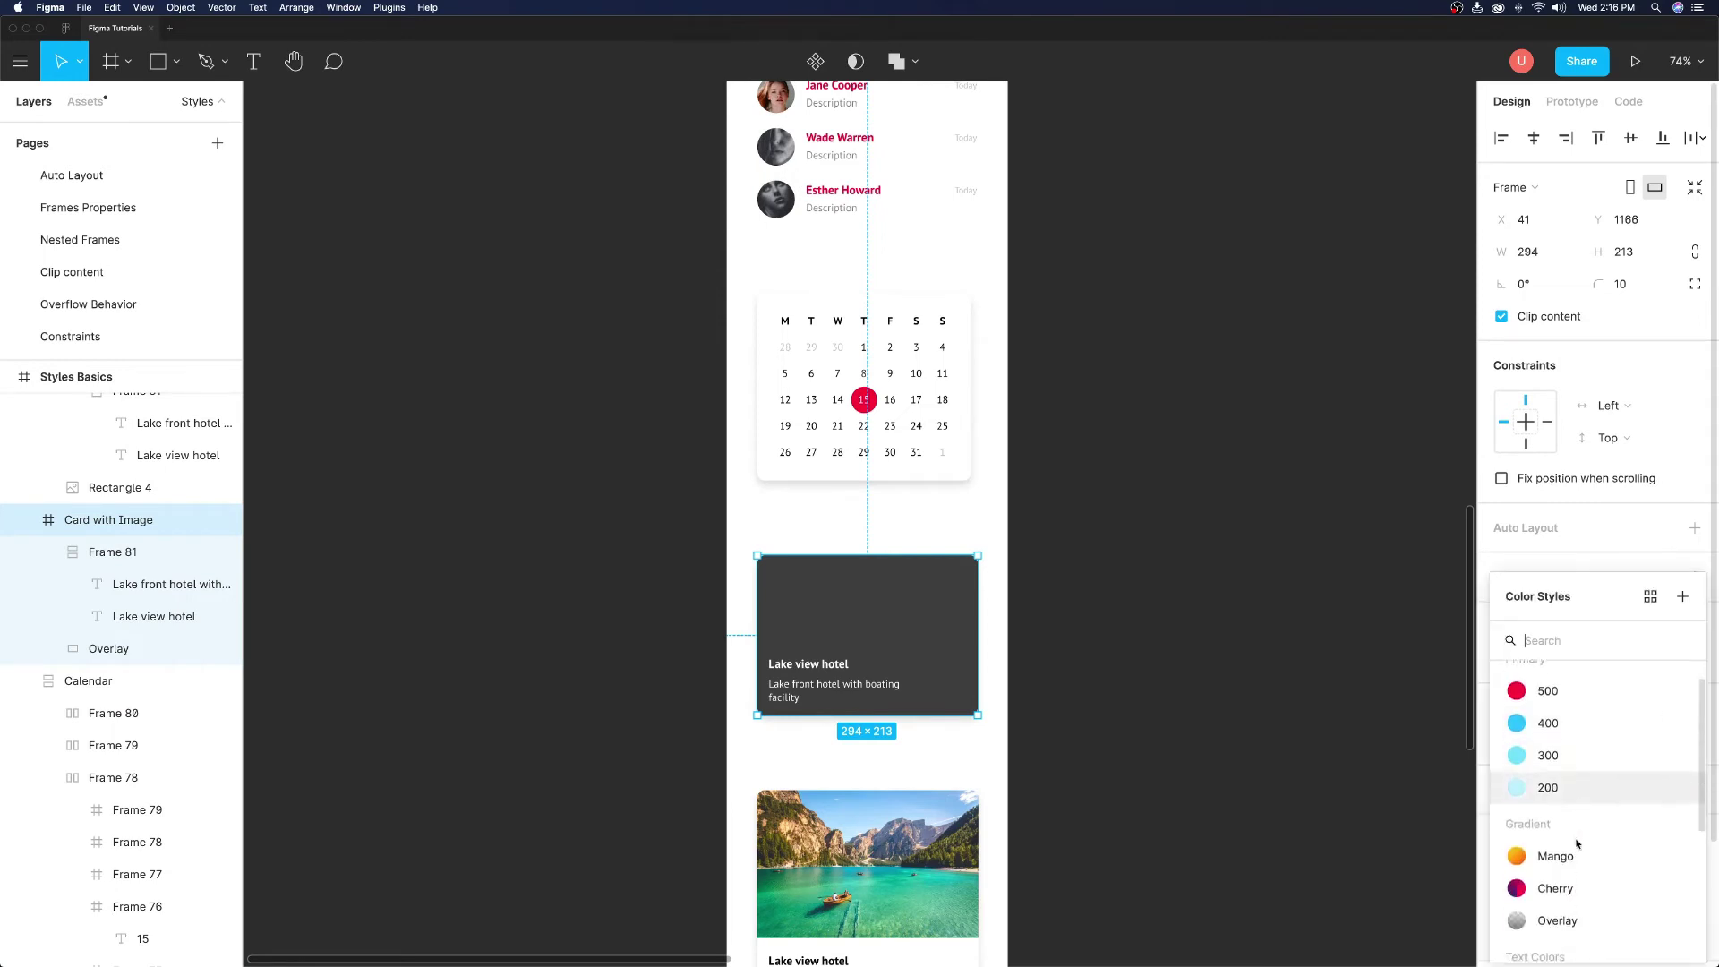
scroll(1576, 842, "down", 2)
scroll(1576, 843, "down", 1)
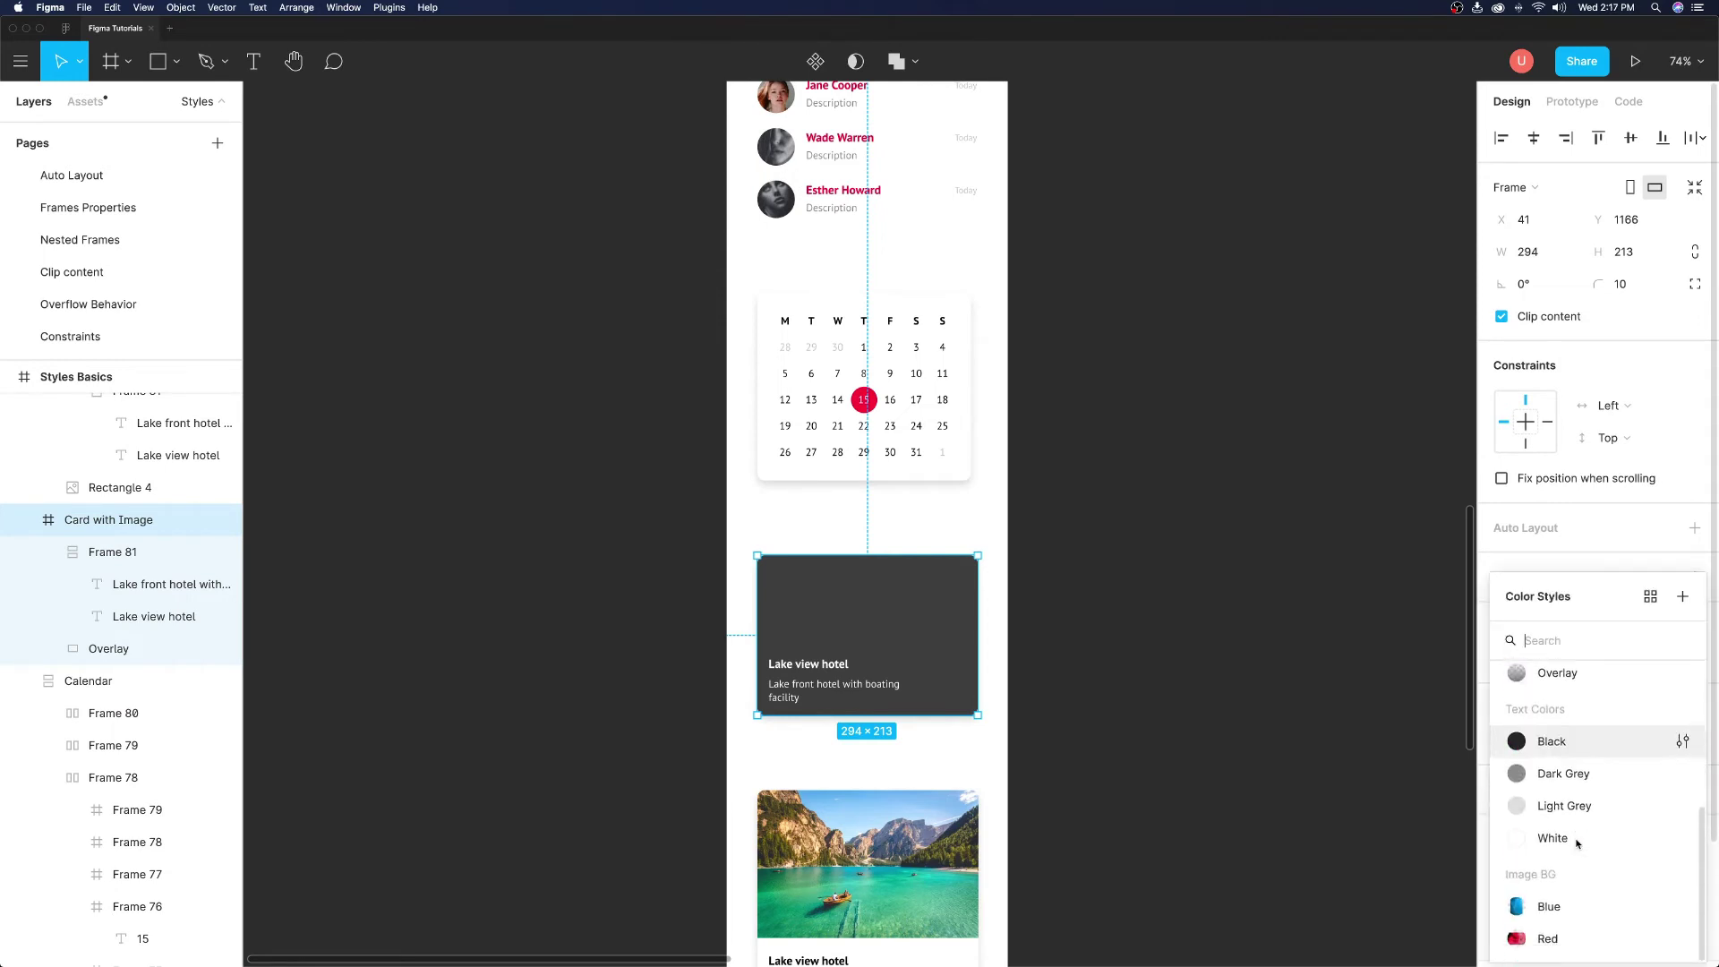
left_click(1545, 907)
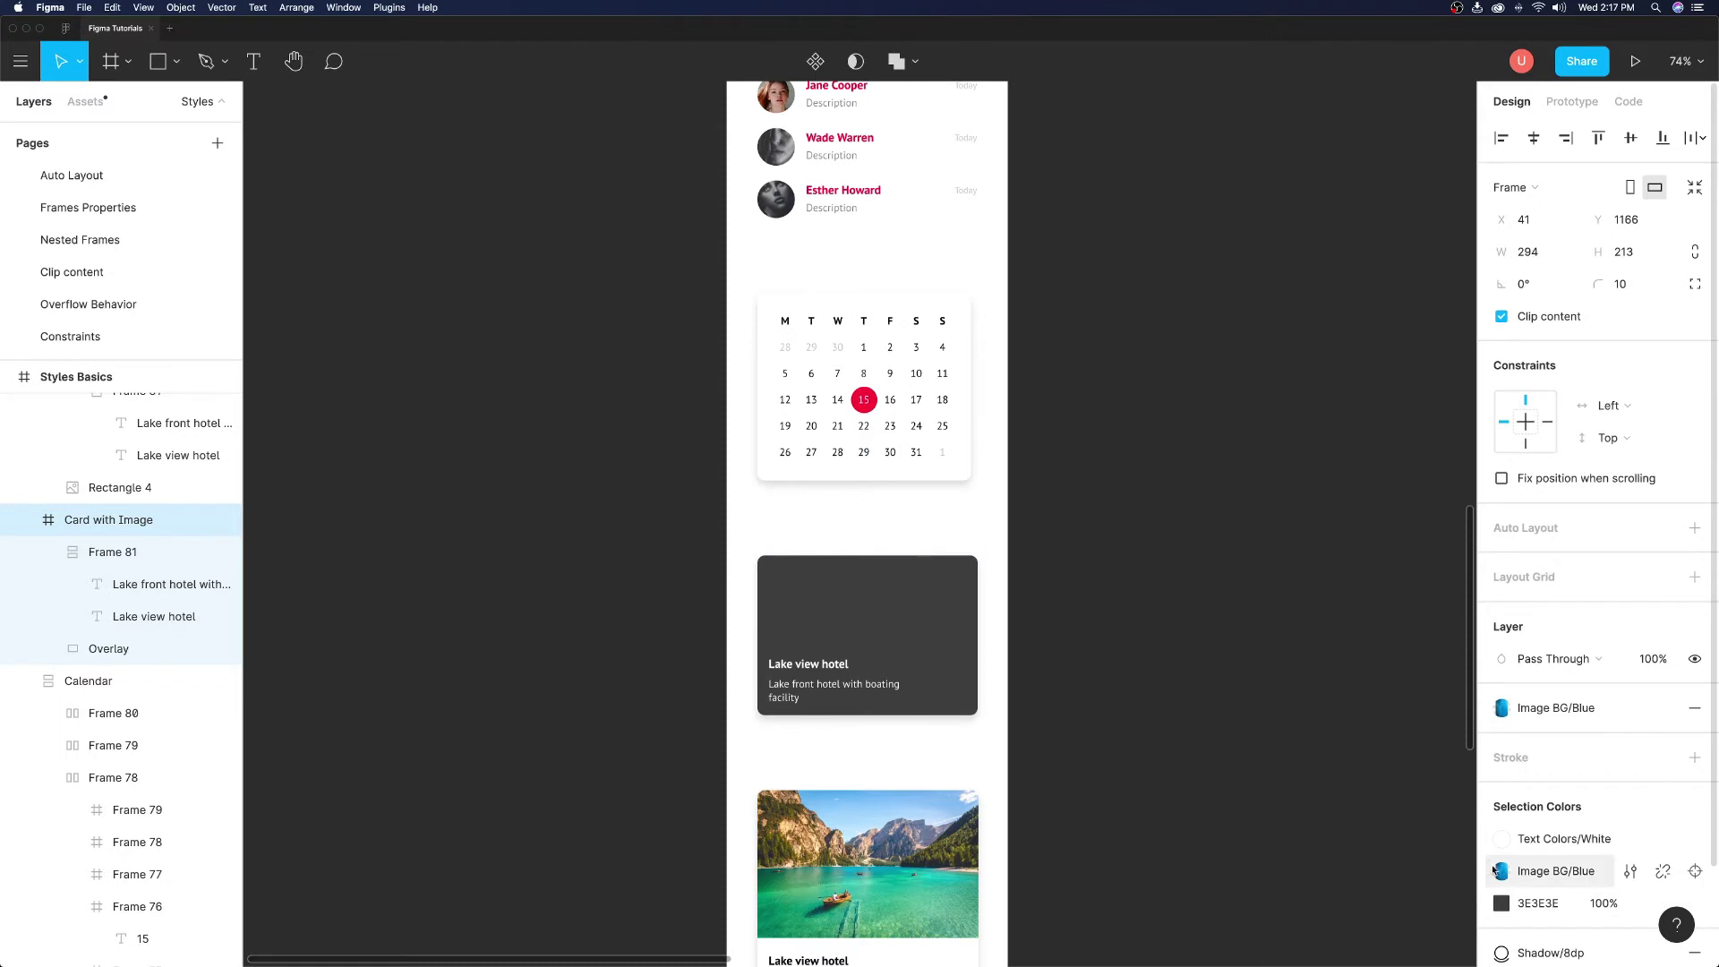
Step: Fill the hotel card's overlay layer with the Gradient/Overlay colour style
double_click(940, 641)
left_click(1661, 512)
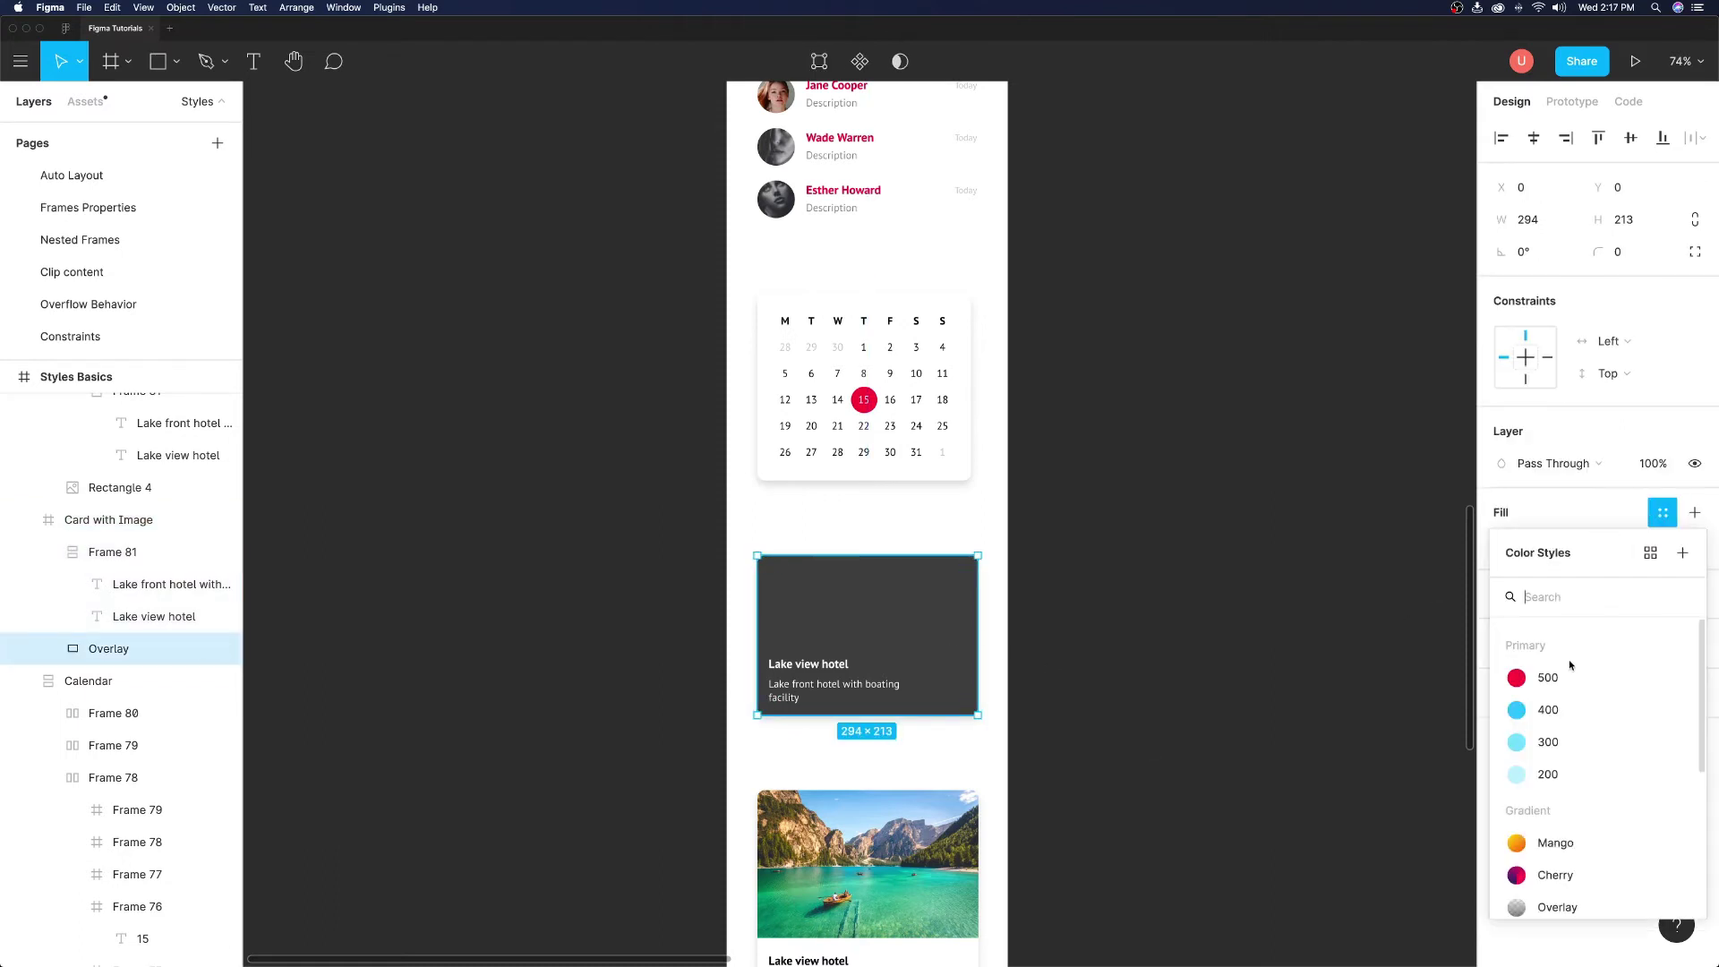
scroll(1570, 664, "down", 2)
left_click(1572, 659)
left_click(1211, 622)
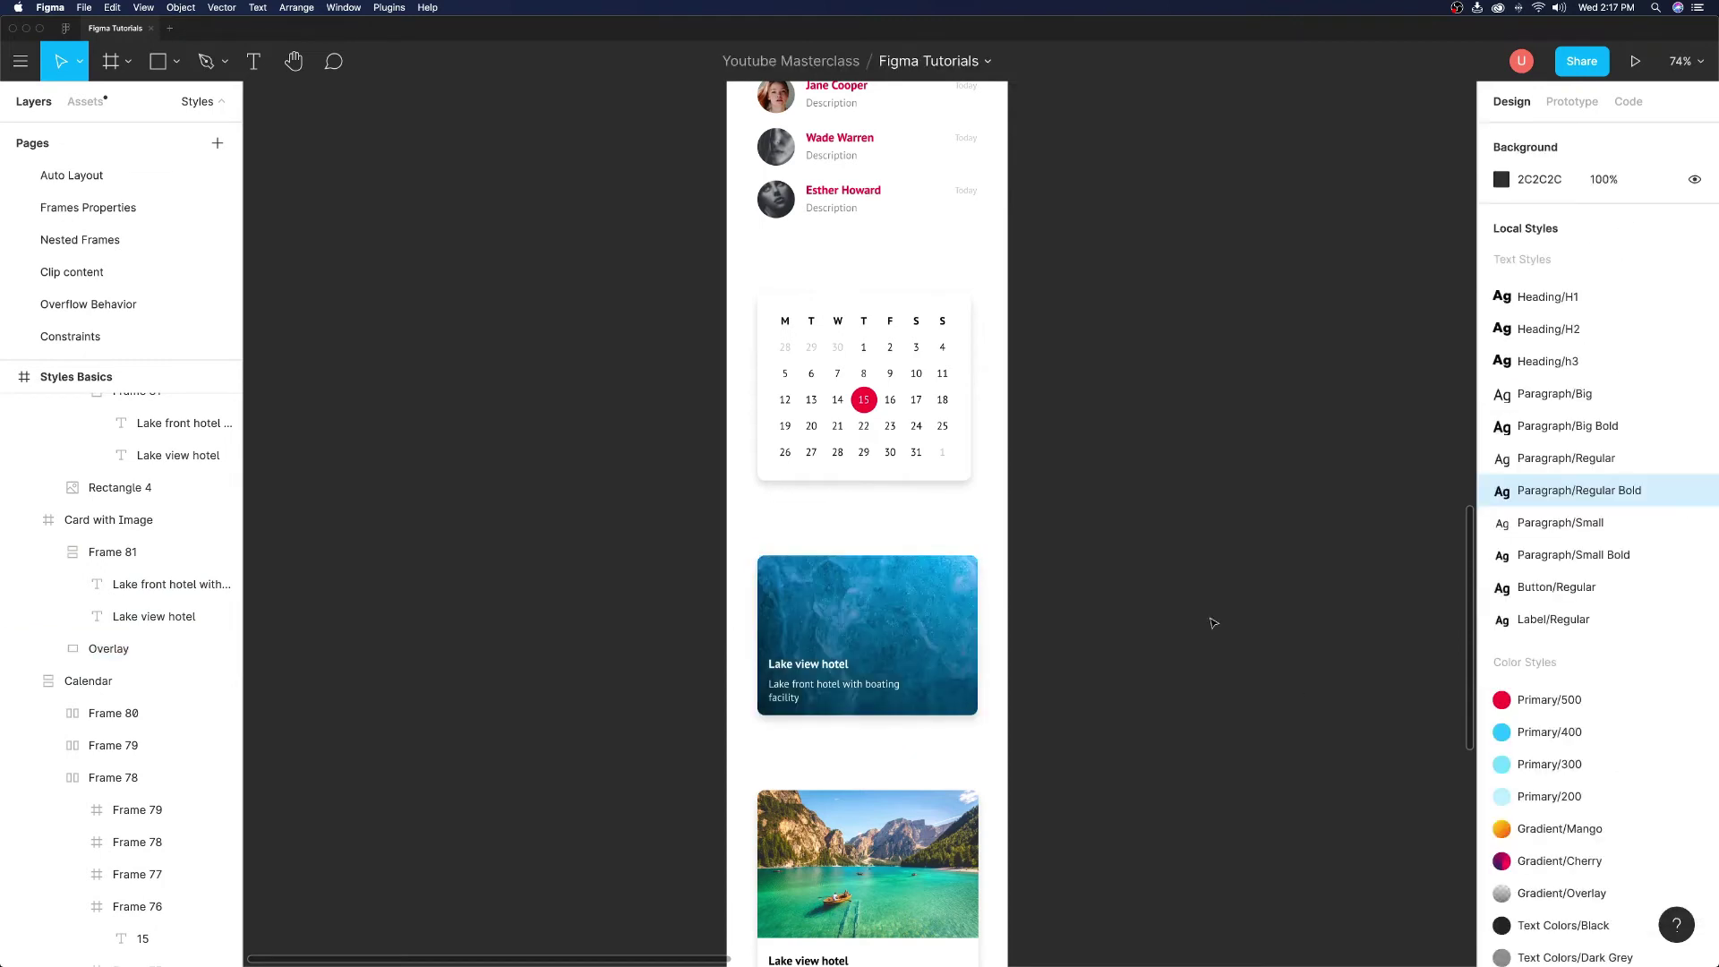
scroll(1124, 461, "up", 5)
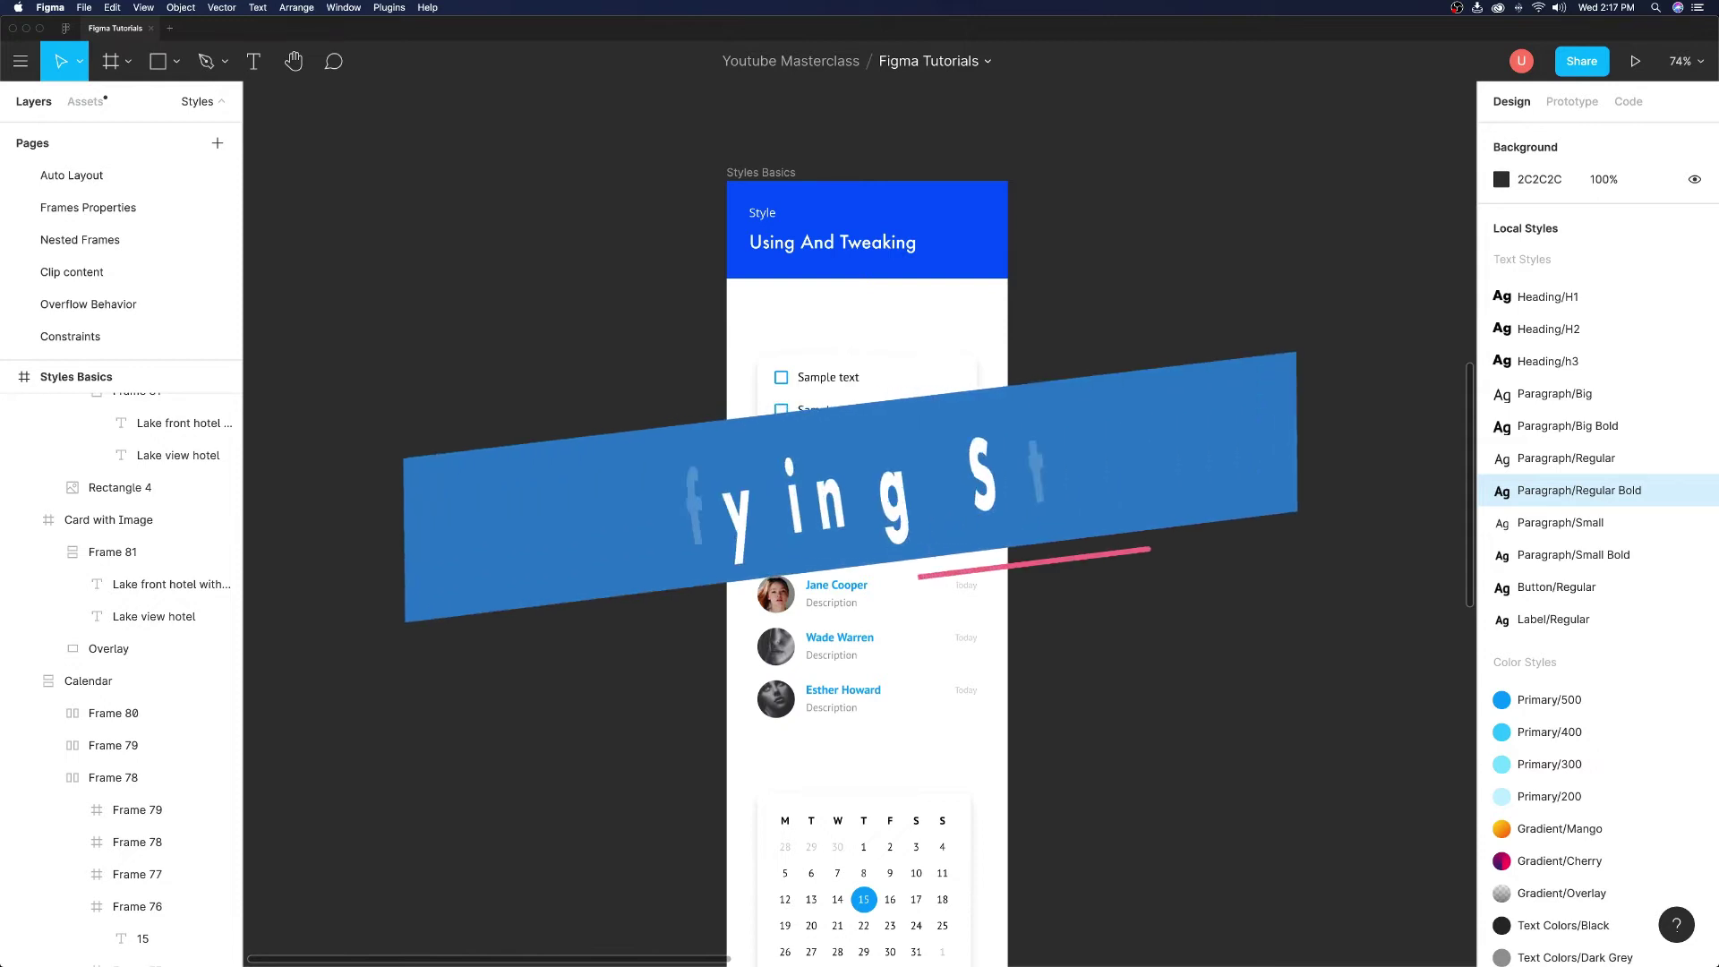
scroll(864, 886, "down", 1)
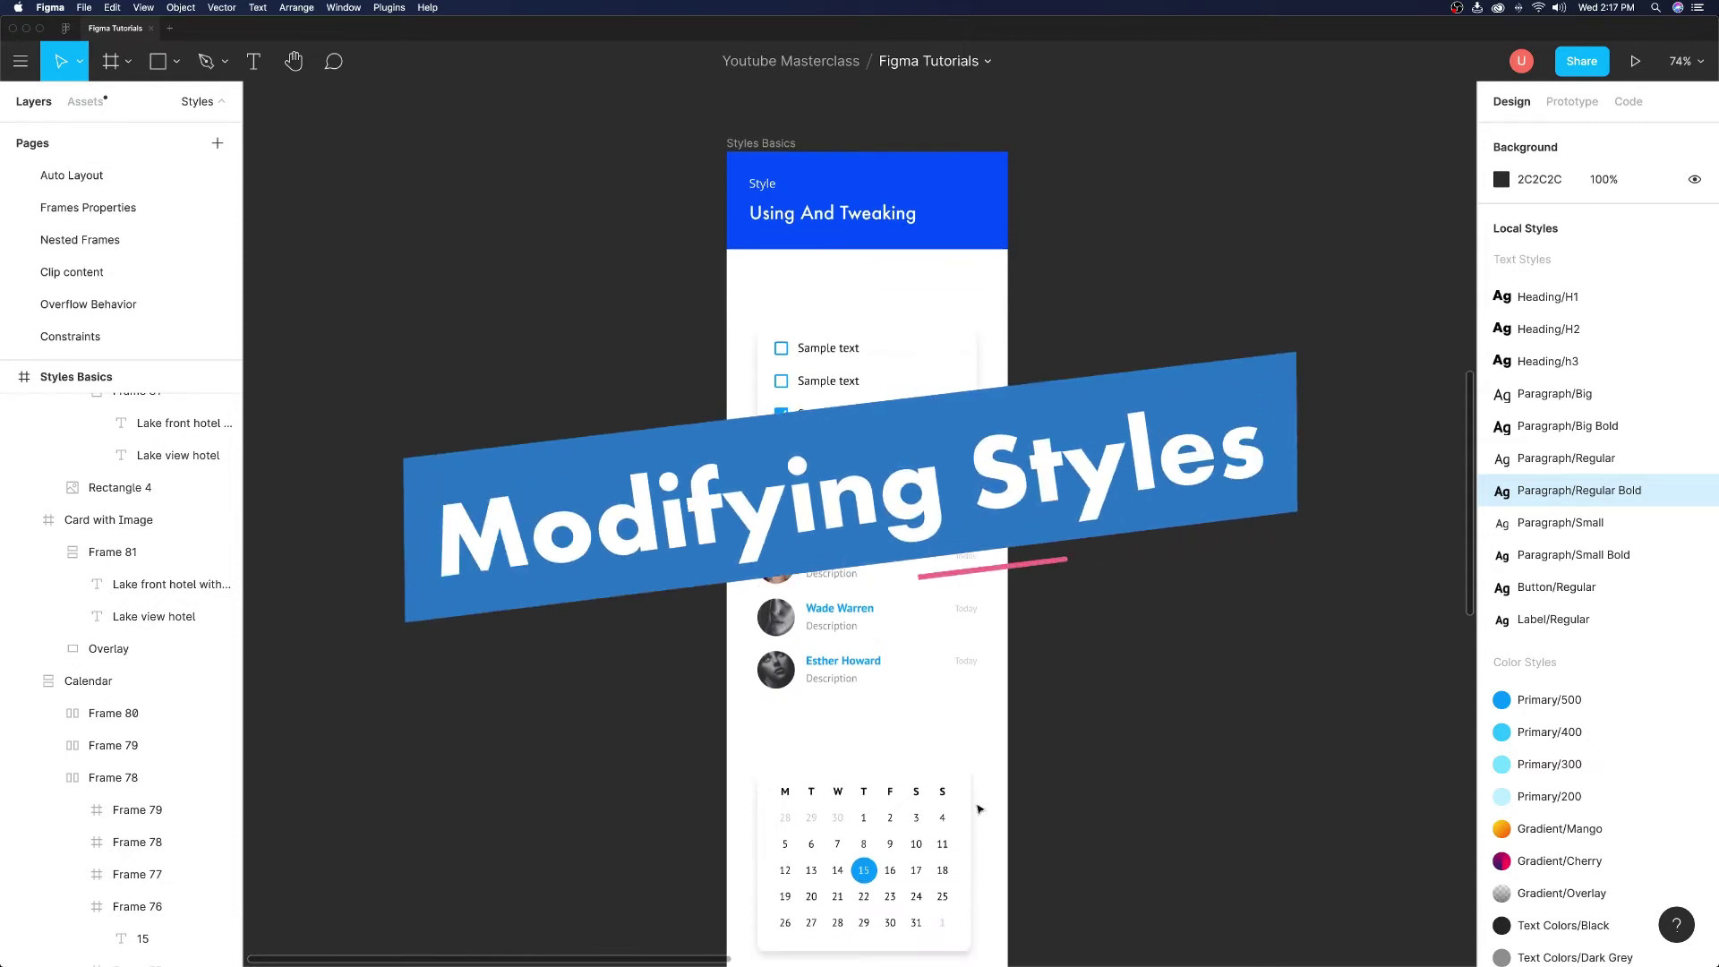
Step: Detach the day-15 circle's fill from Primary/500, leaving a plain 288BD2 colour
double_click(863, 870)
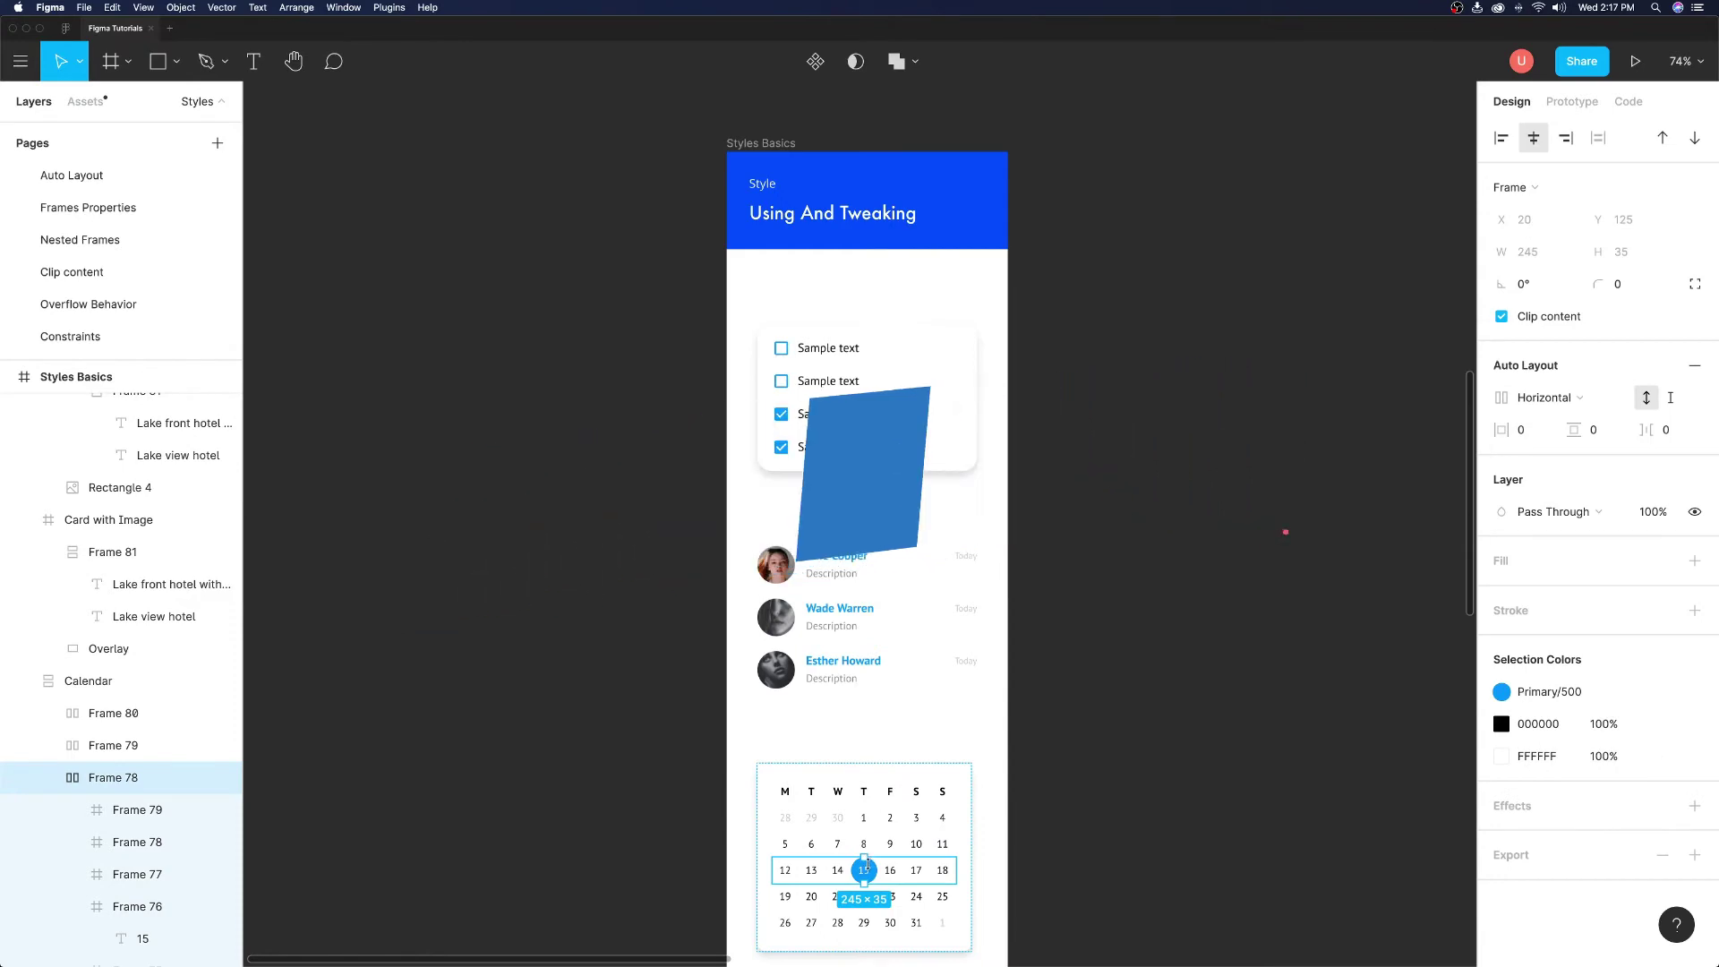
double_click(868, 869)
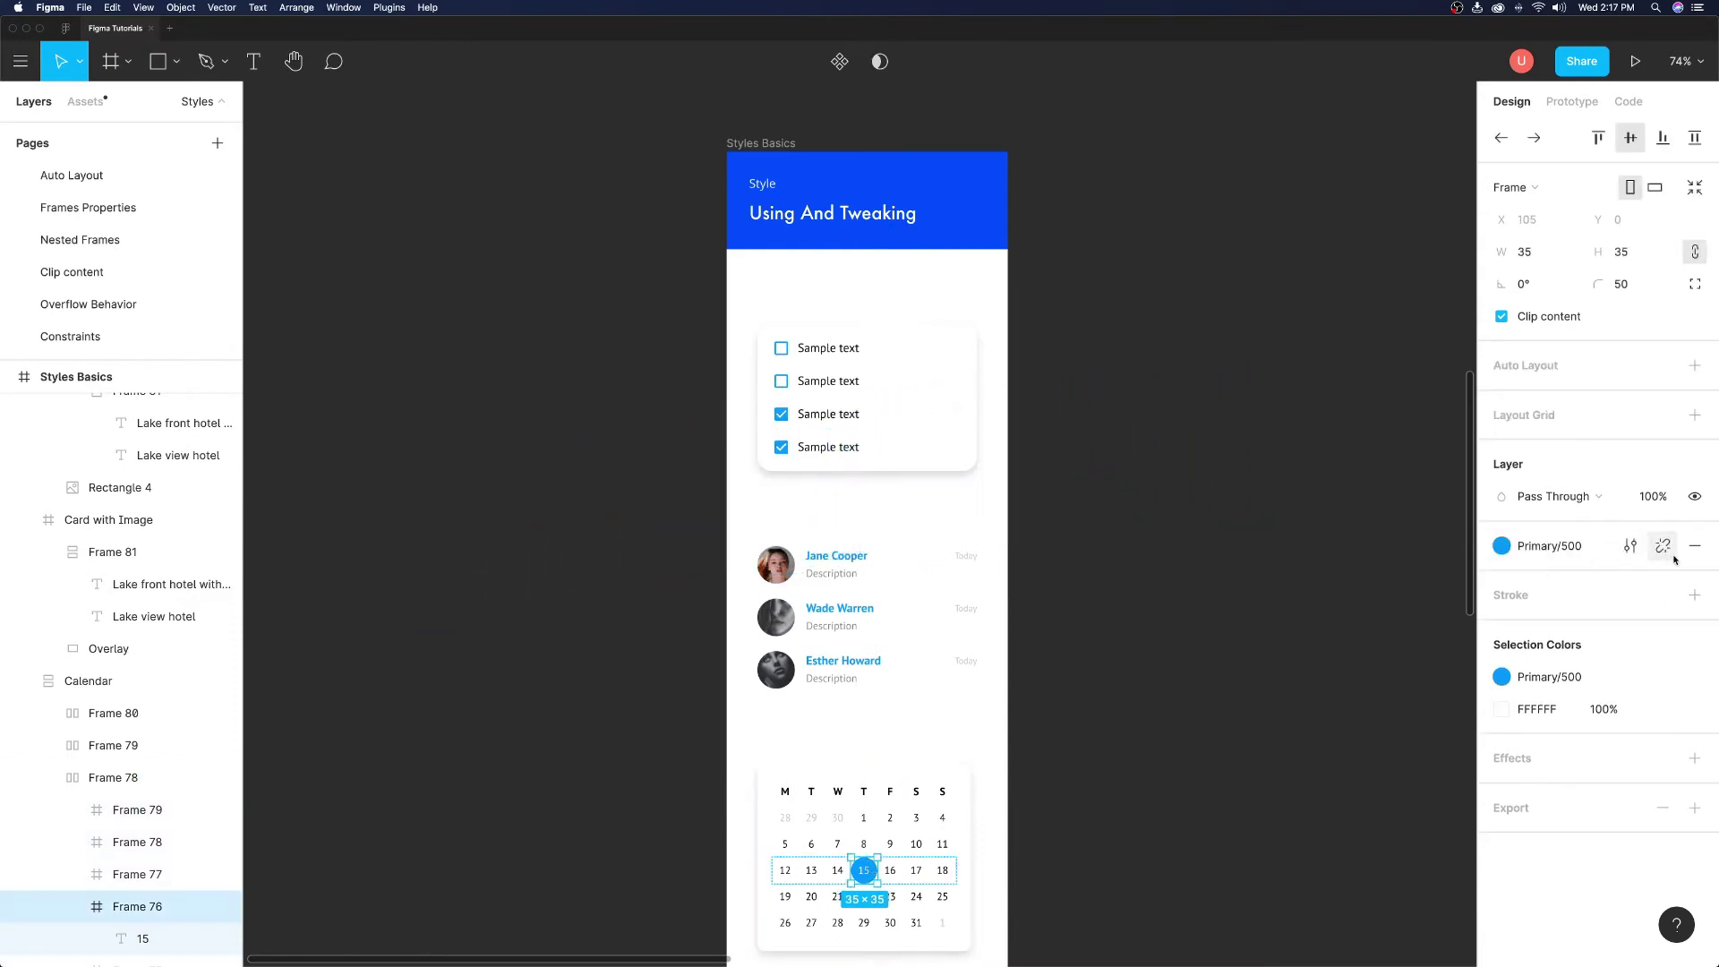
mouse_move(1649, 541)
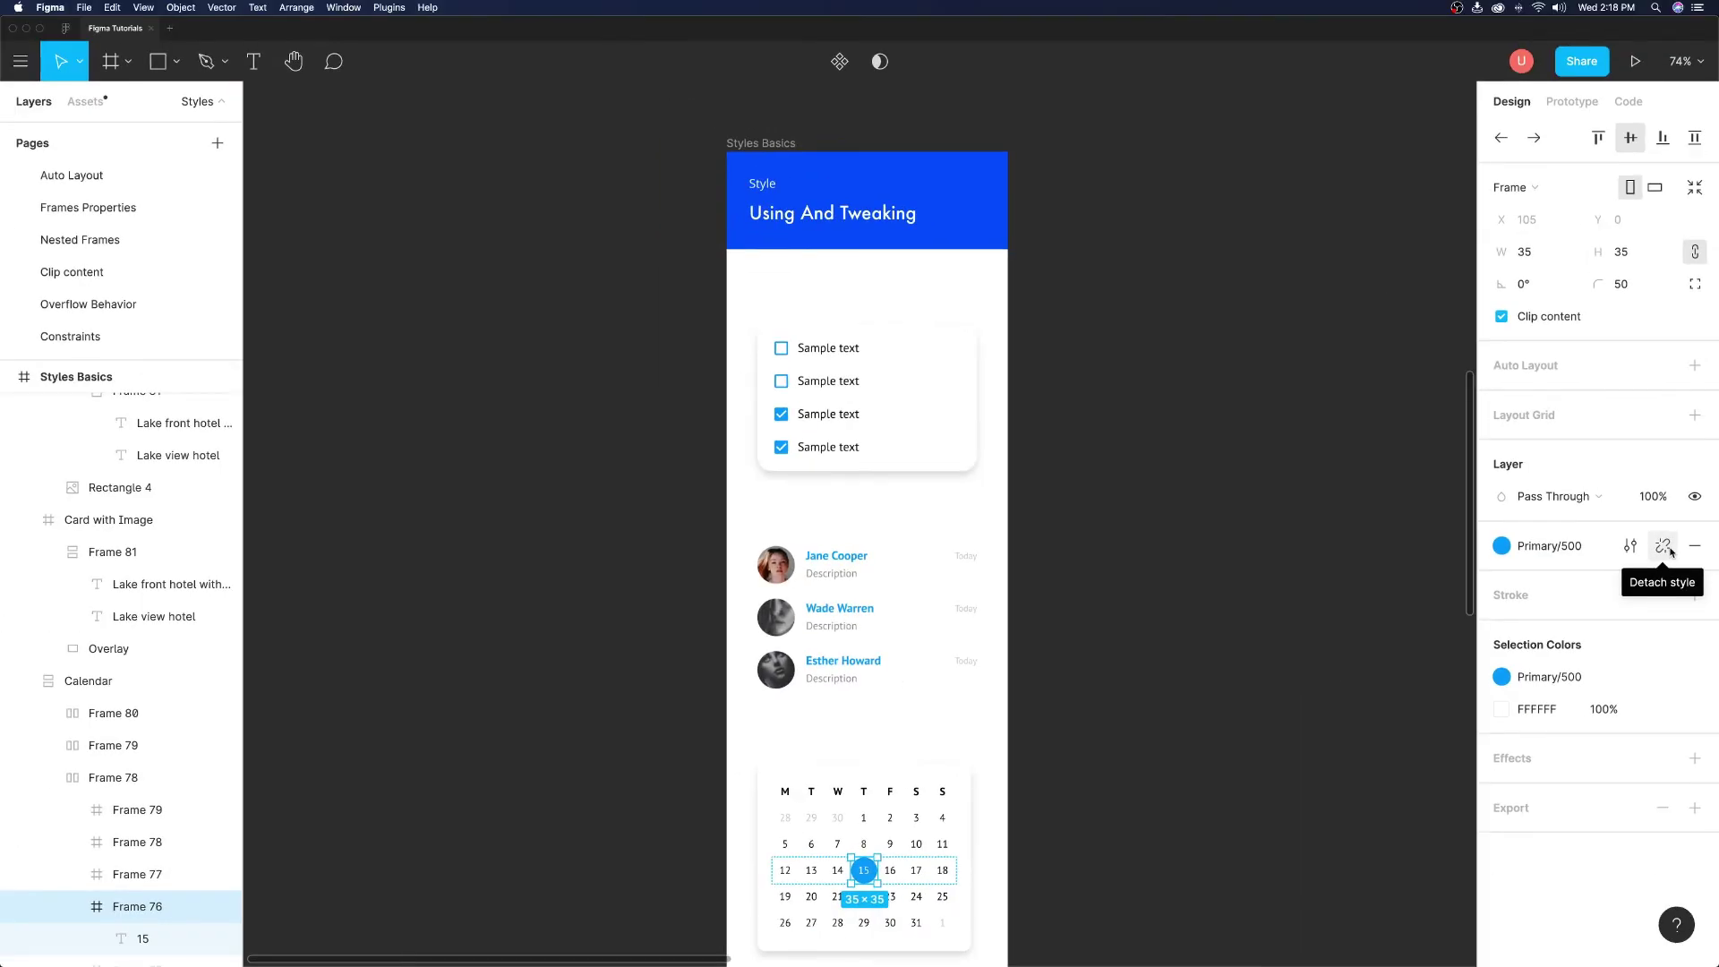
left_click(1670, 550)
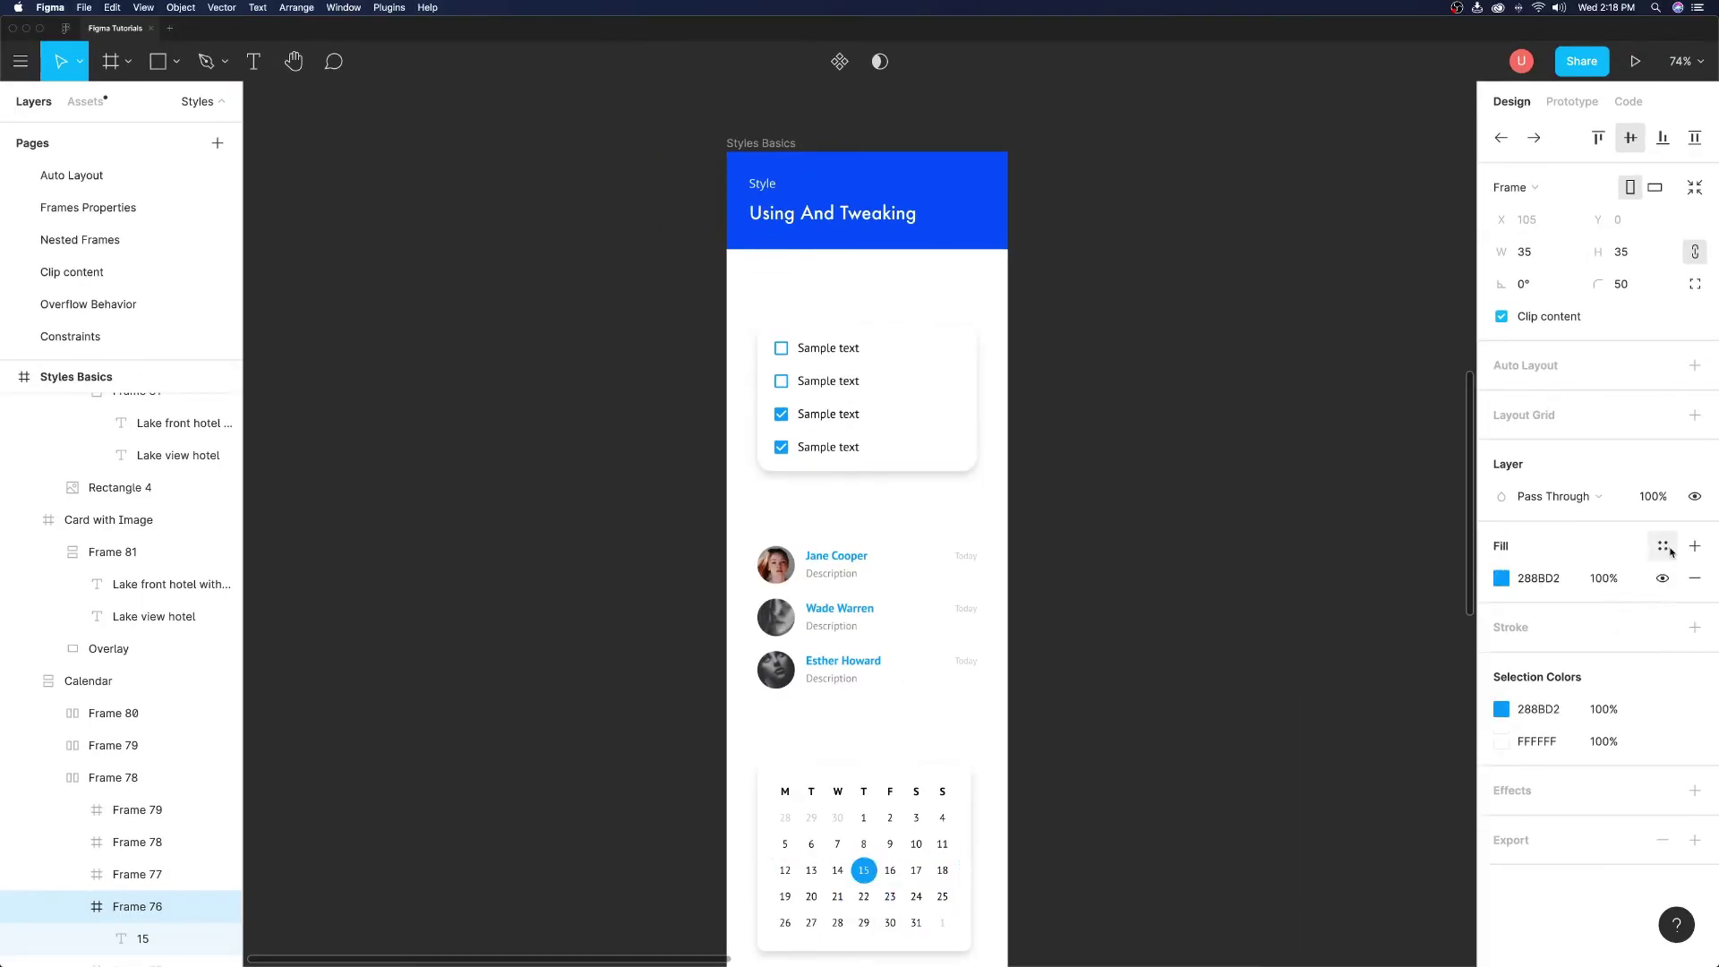
left_click(1346, 574)
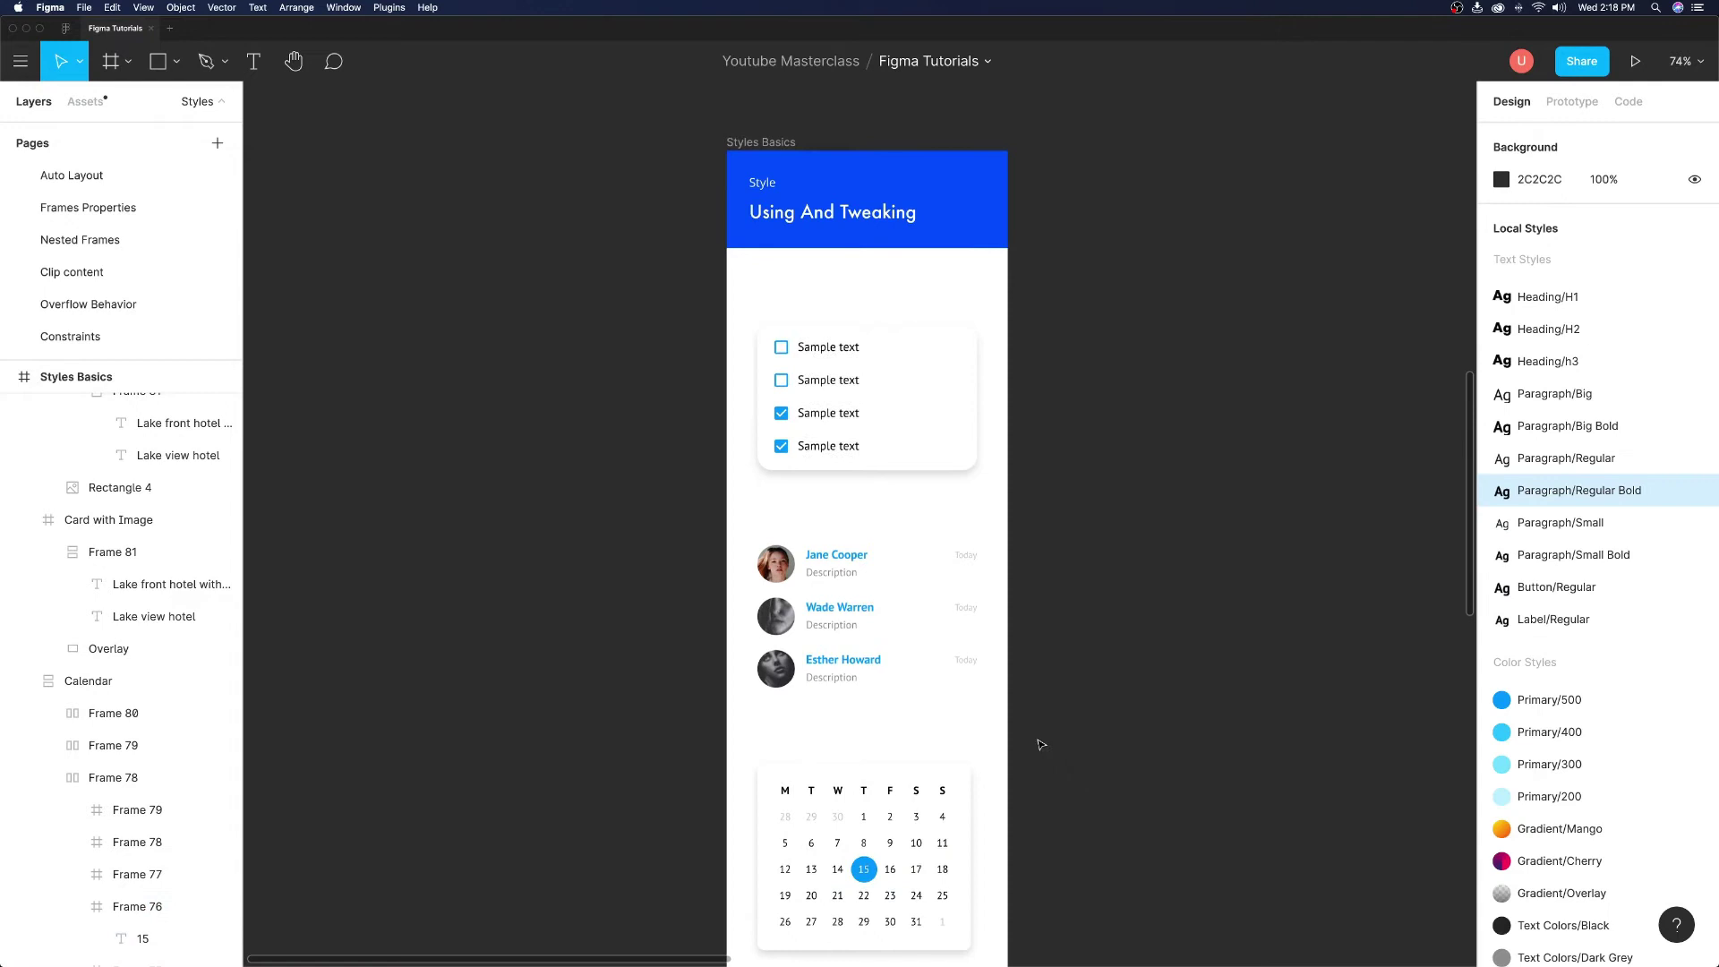
scroll(1039, 744, "down", 1)
mouse_move(1598, 700)
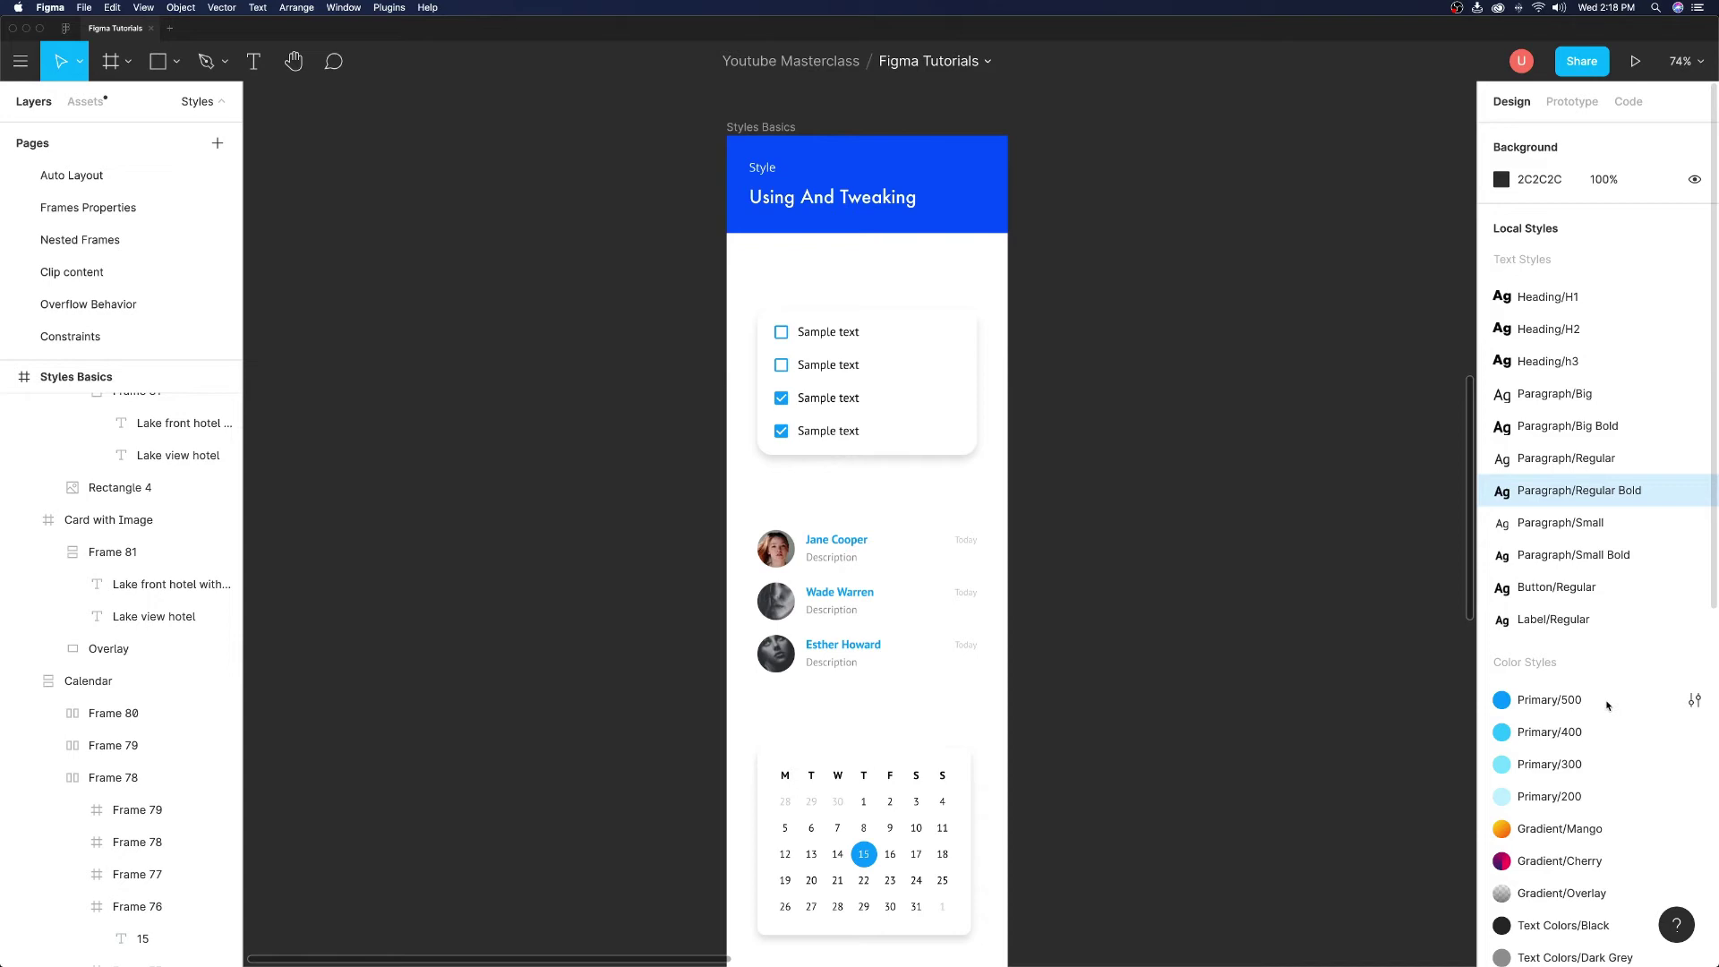
Step: Recolour the Primary/500 style from blue to red D42D47 via the hue slider
left_click(1692, 700)
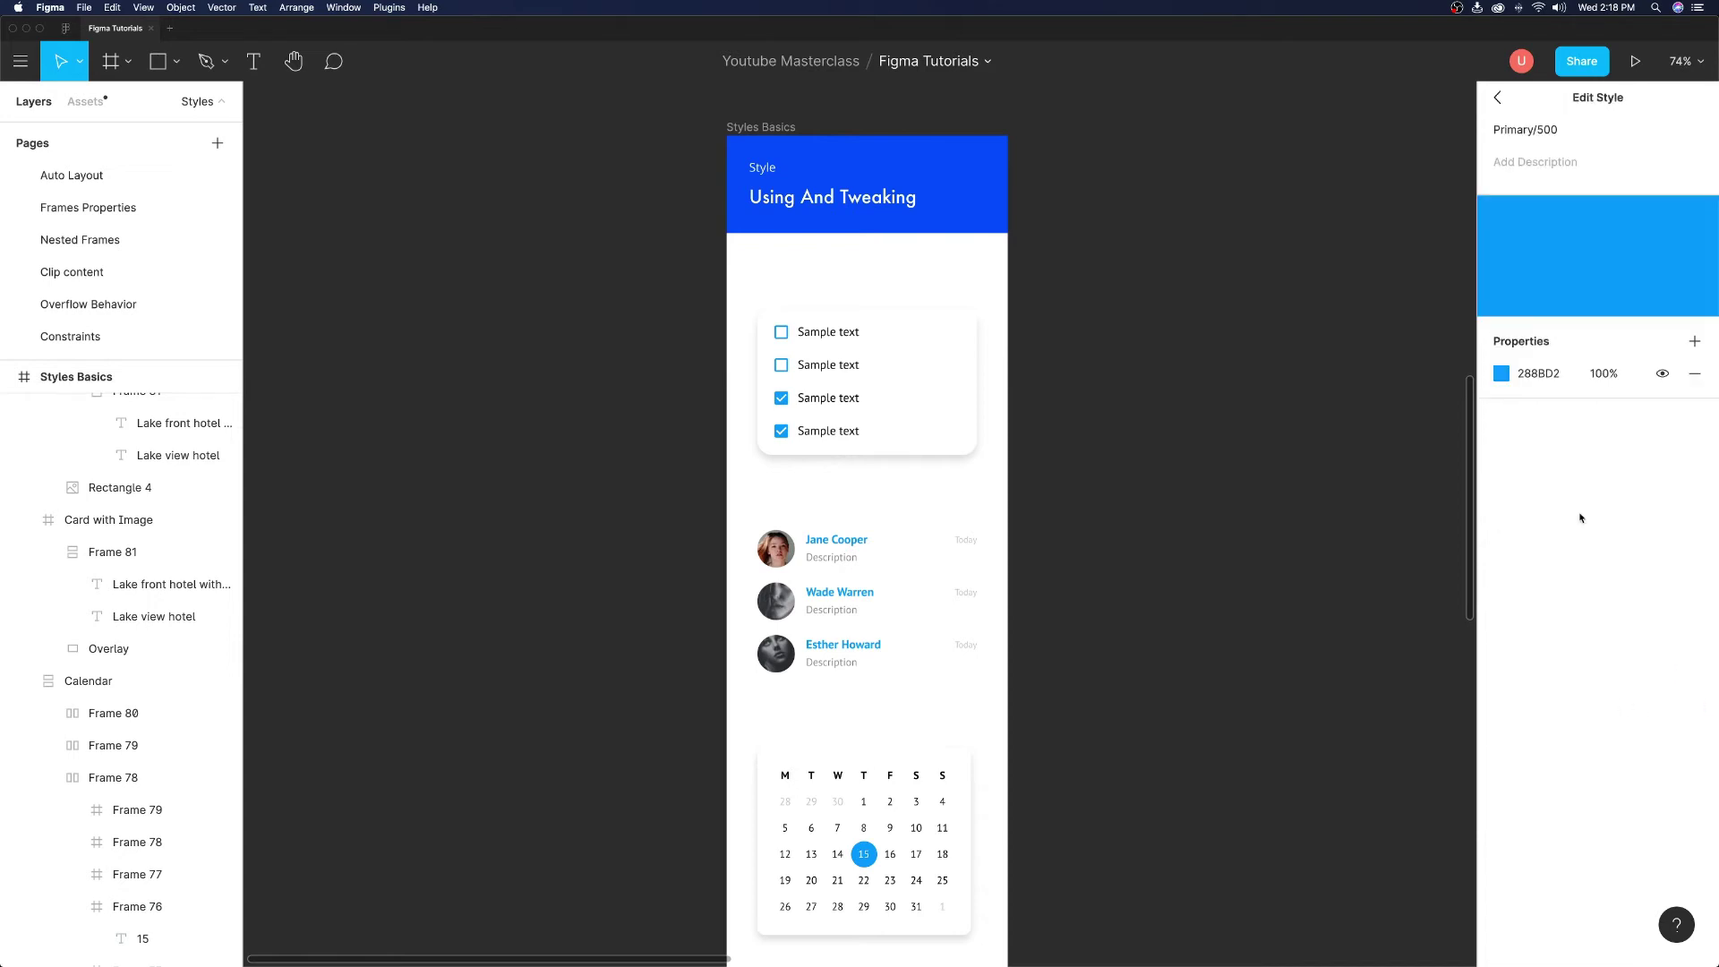
left_click(1502, 375)
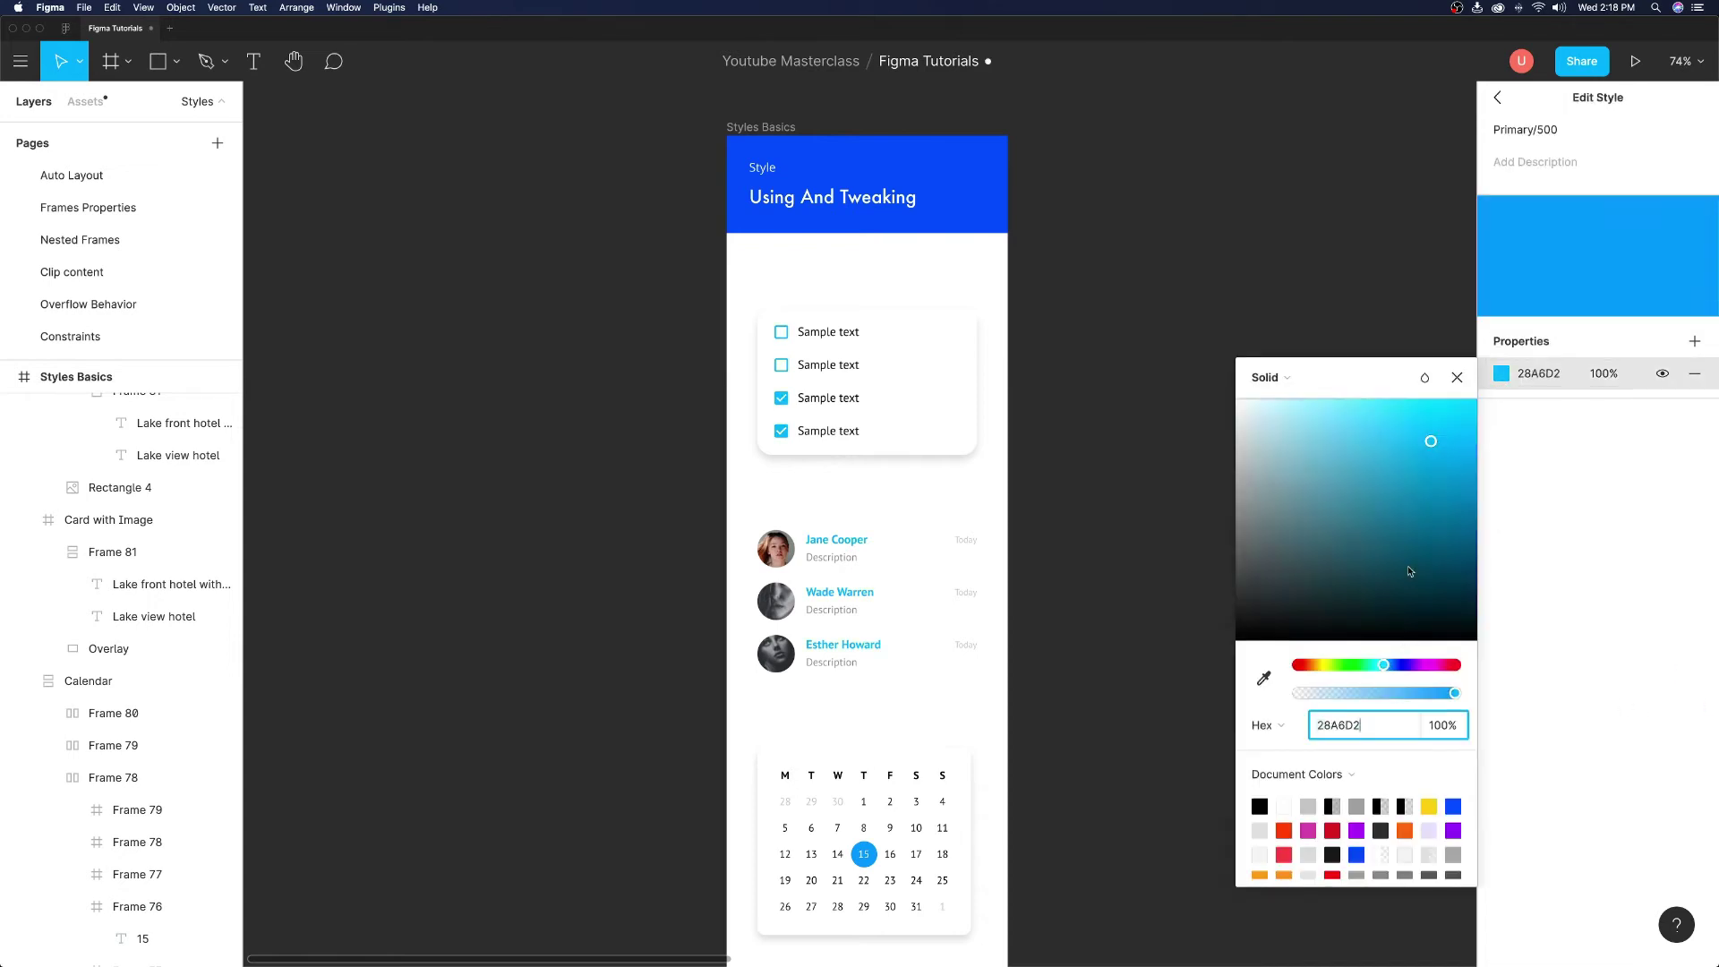
left_click_drag(1407, 664, 1409, 571)
left_click_drag(1426, 664, 1449, 664)
left_click(1409, 571)
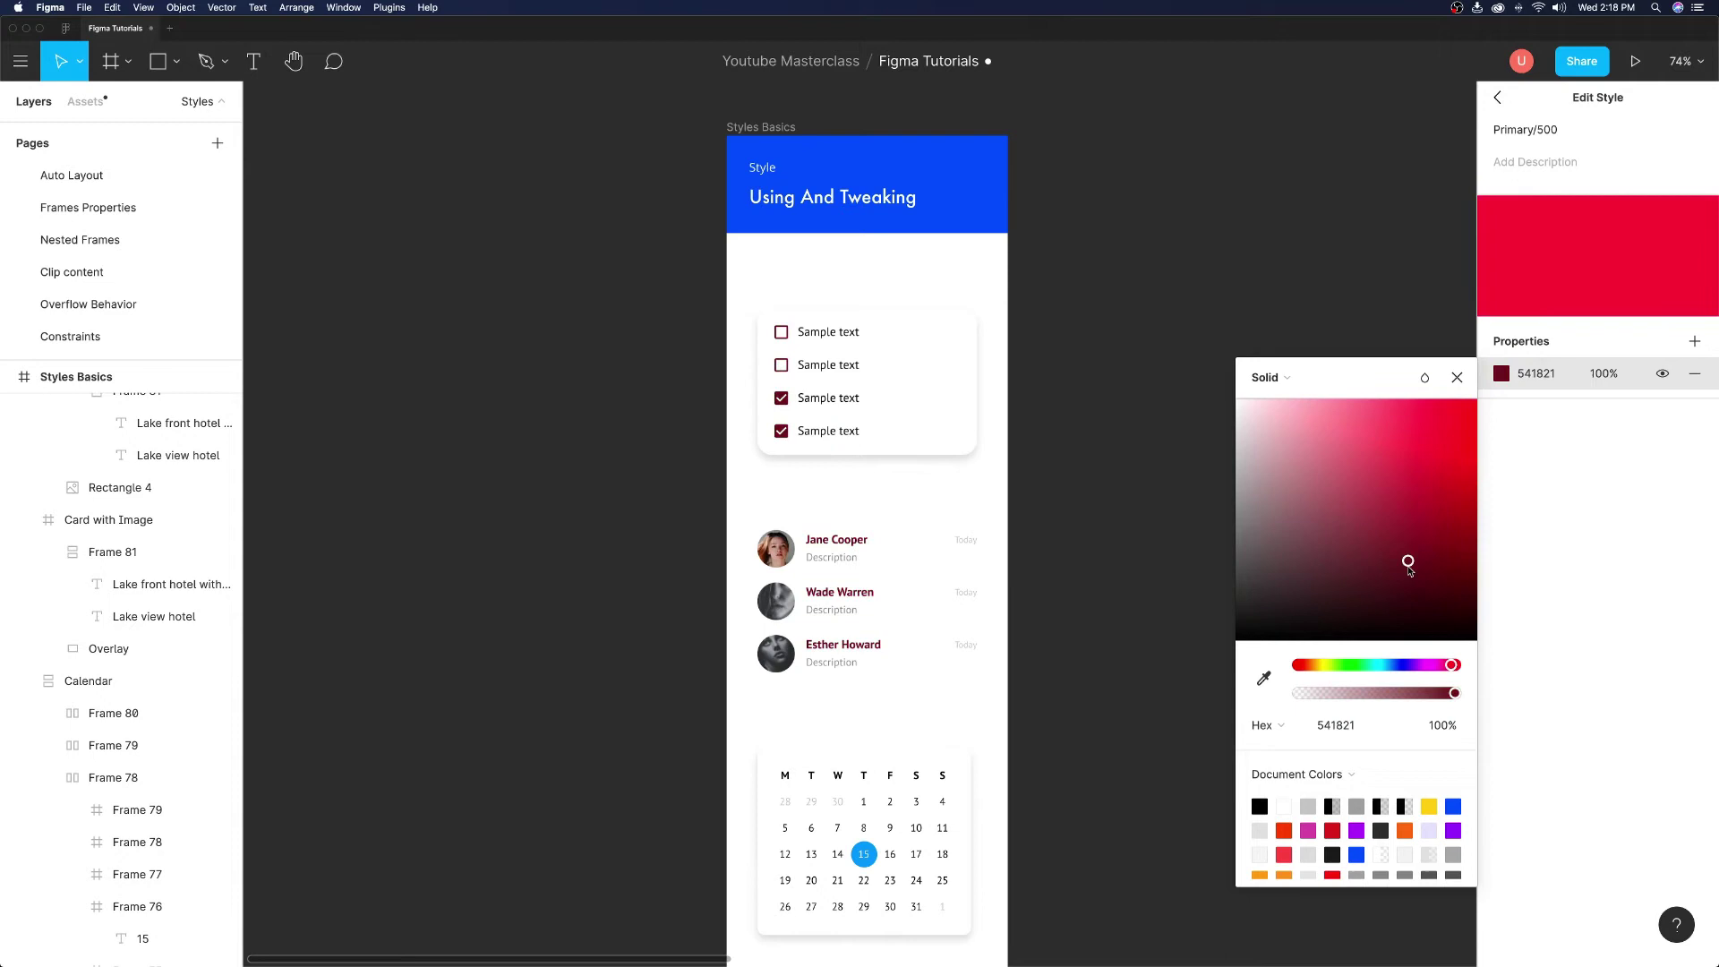
left_click(1427, 442)
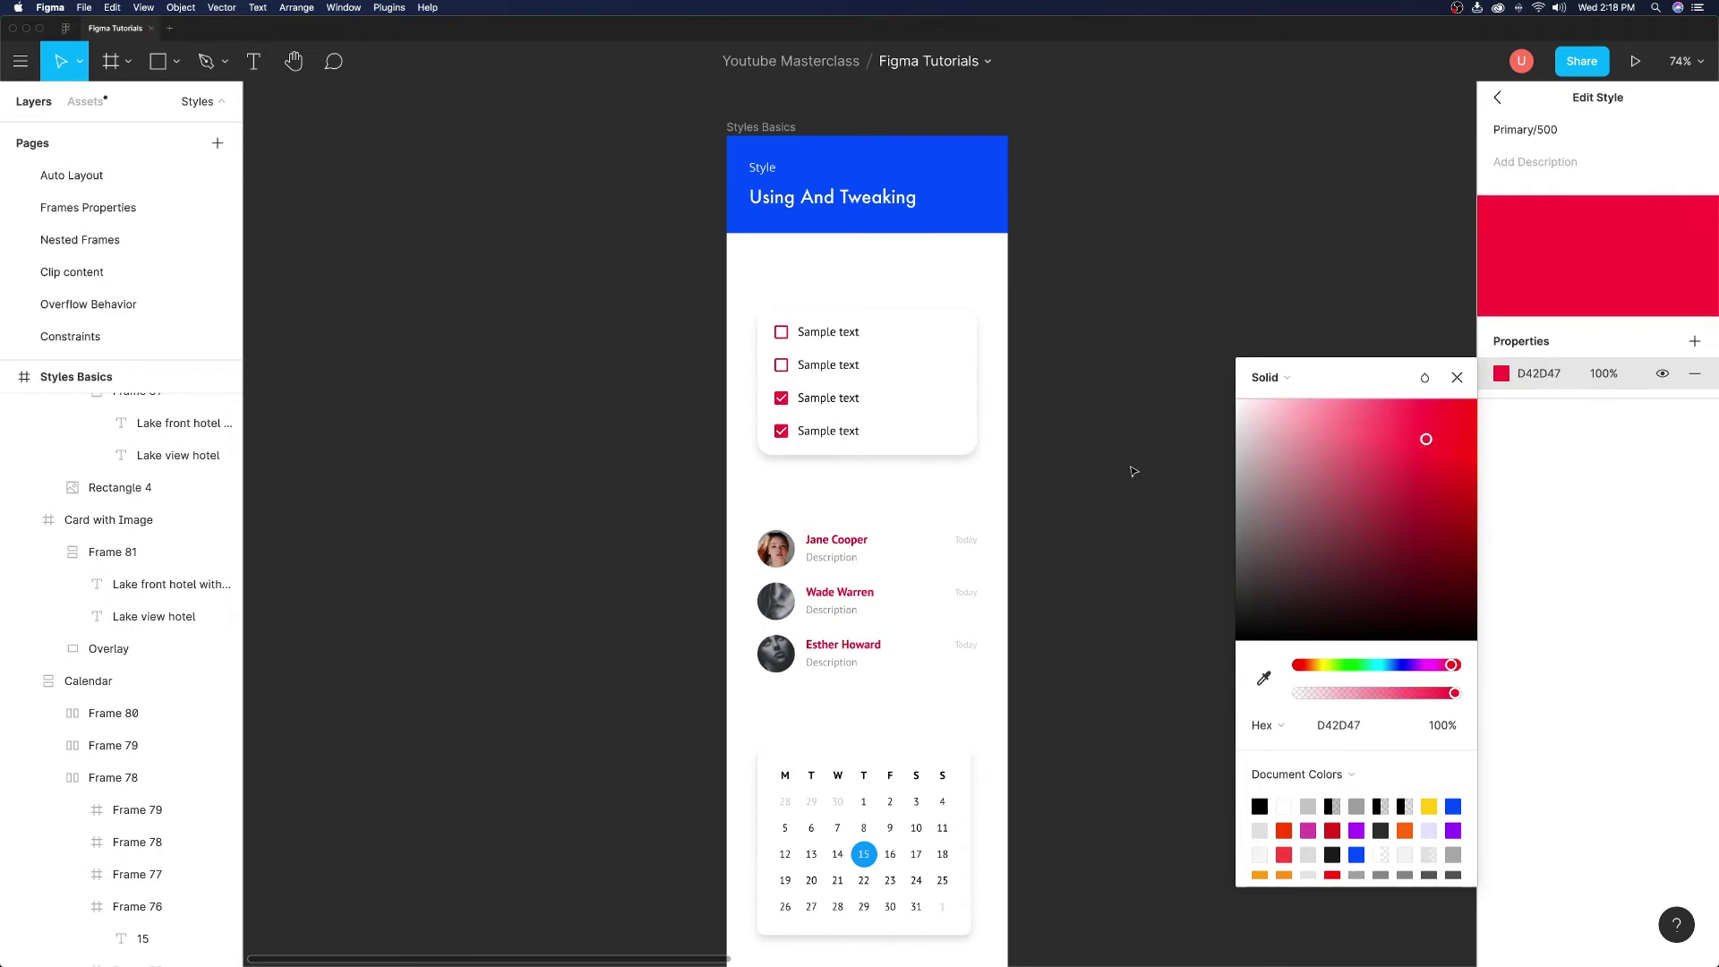
left_click(1123, 470)
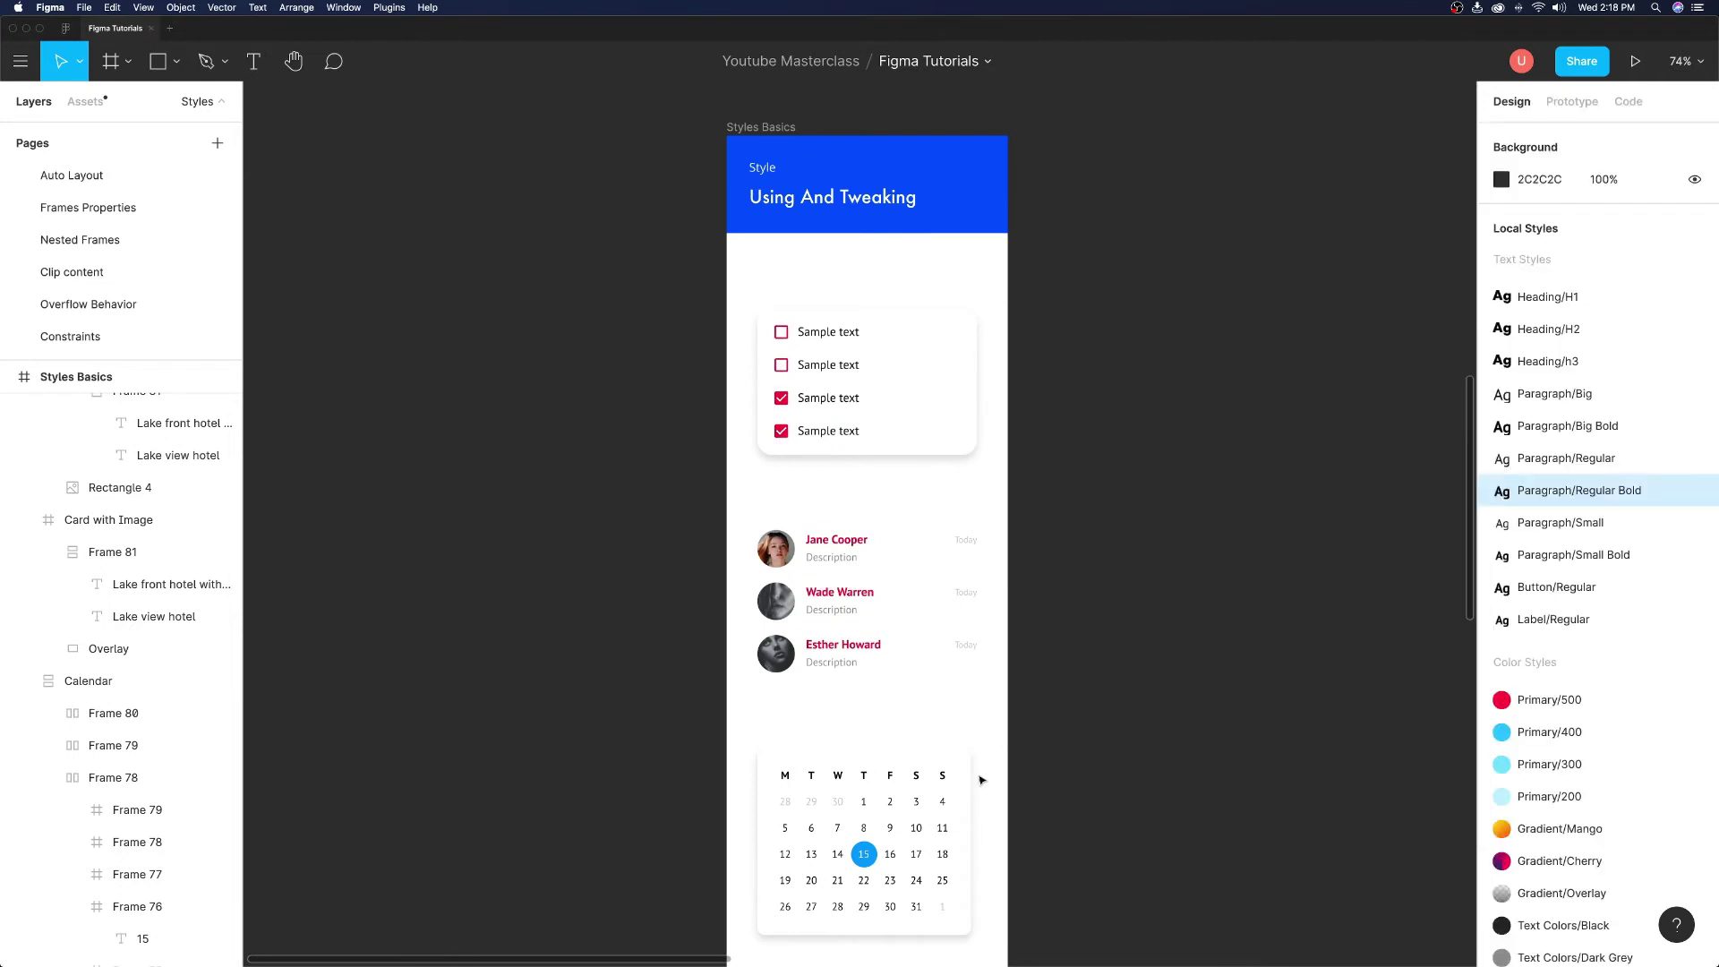
Step: Reapply Primary/500 to the day-15 circle's fill so it turns red
left_click(870, 857)
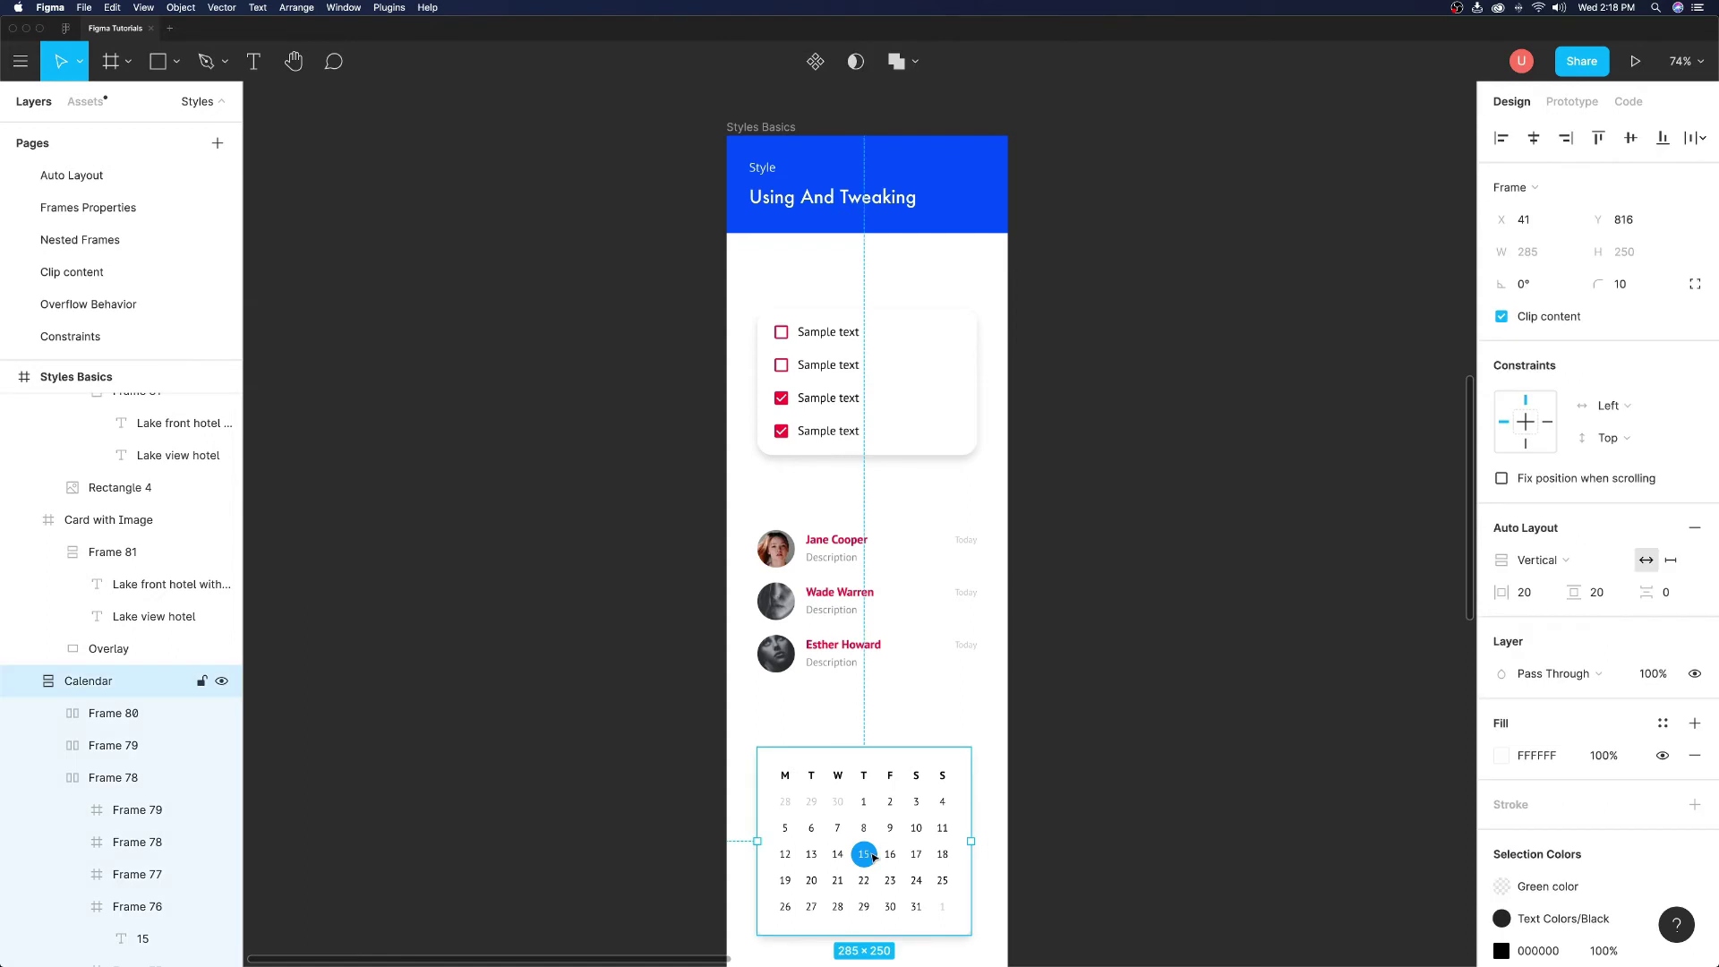
double_click(871, 857)
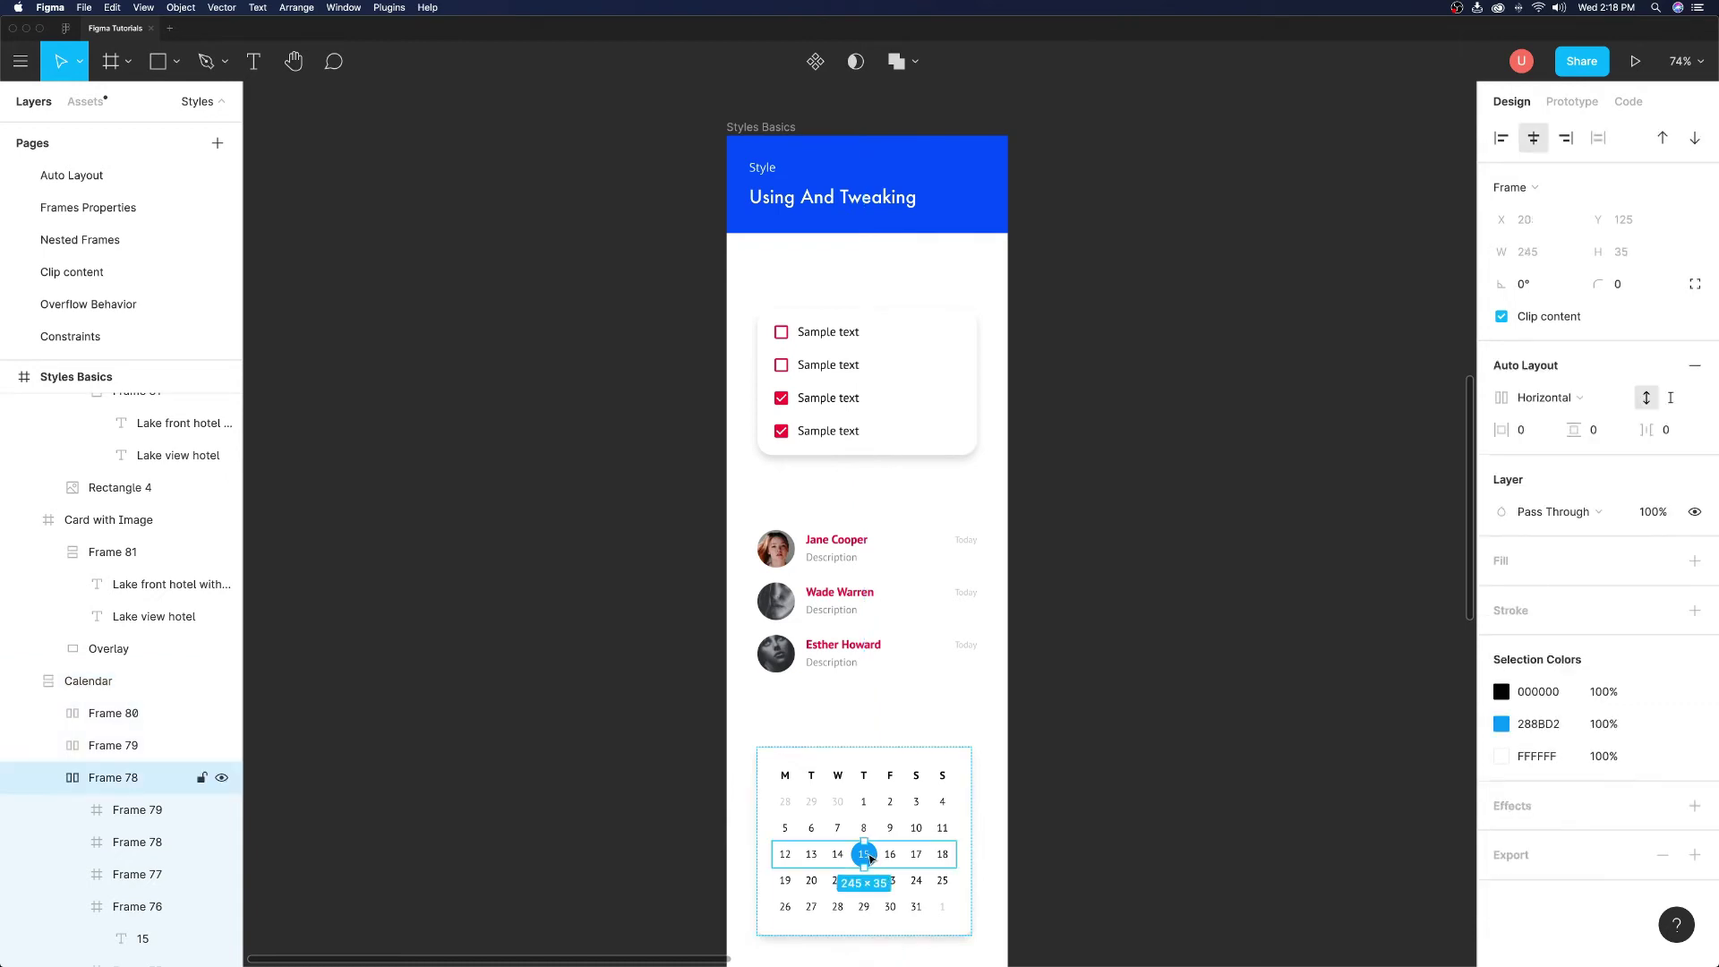
double_click(865, 855)
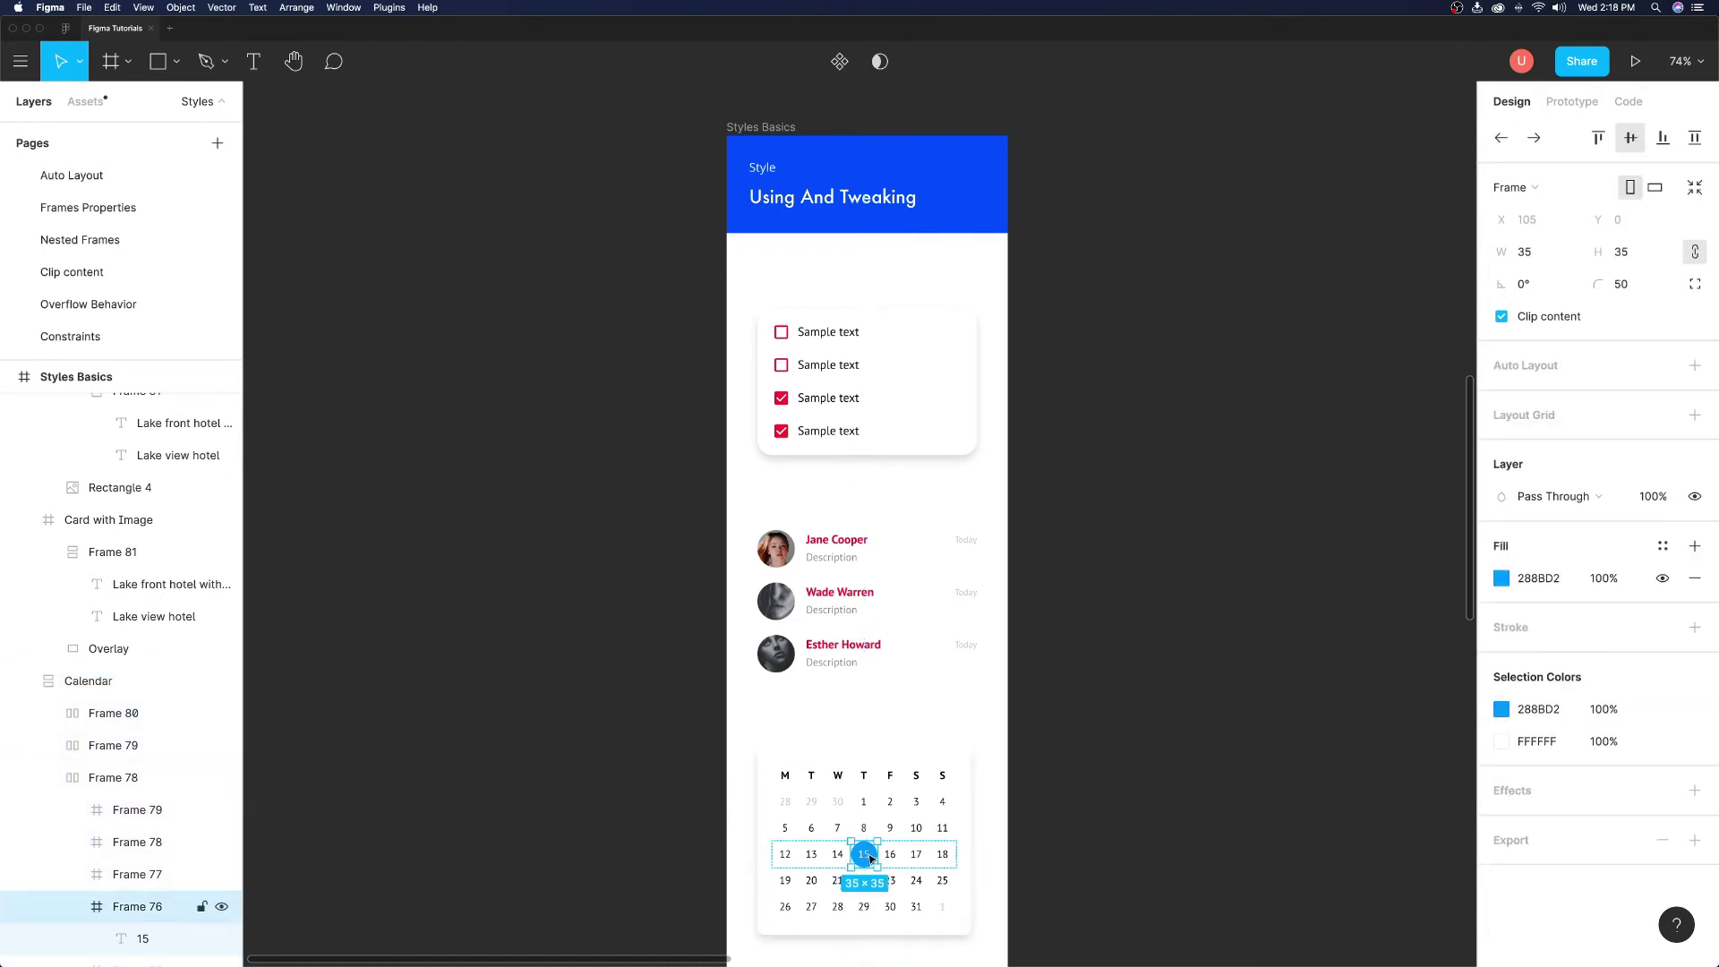
left_click(1664, 545)
left_click(1632, 711)
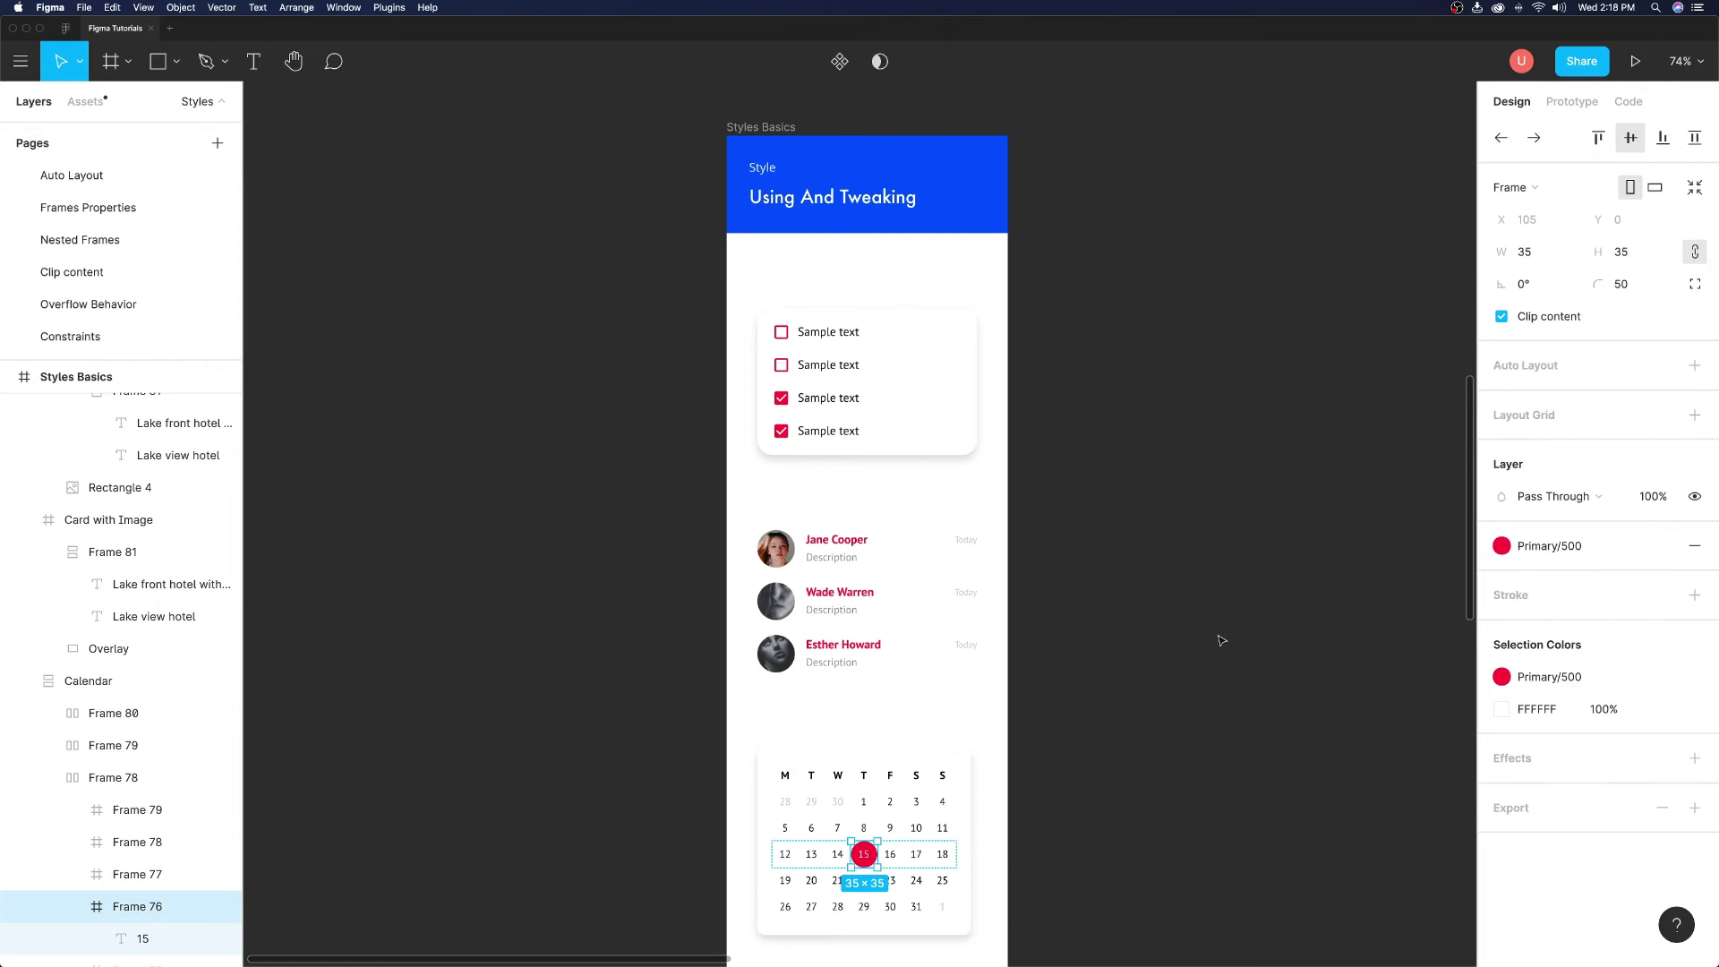
left_click(1159, 617)
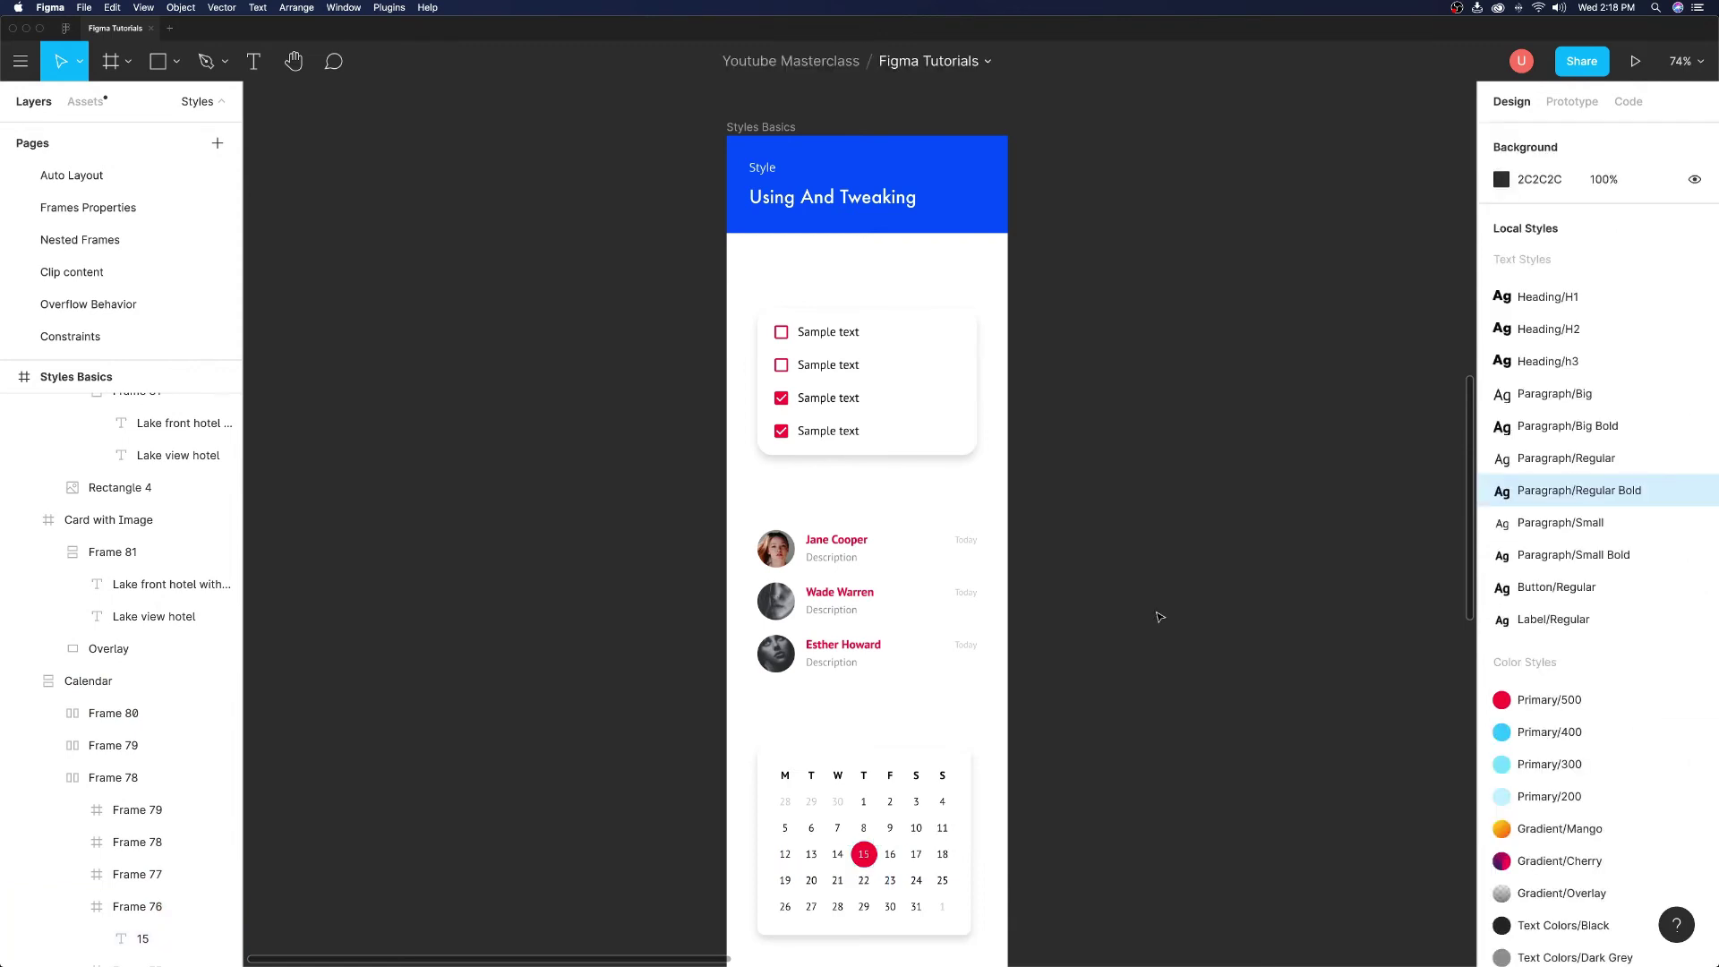
scroll(1159, 616, "down", 5)
scroll(1159, 616, "down", 2)
scroll(1158, 616, "down", 5)
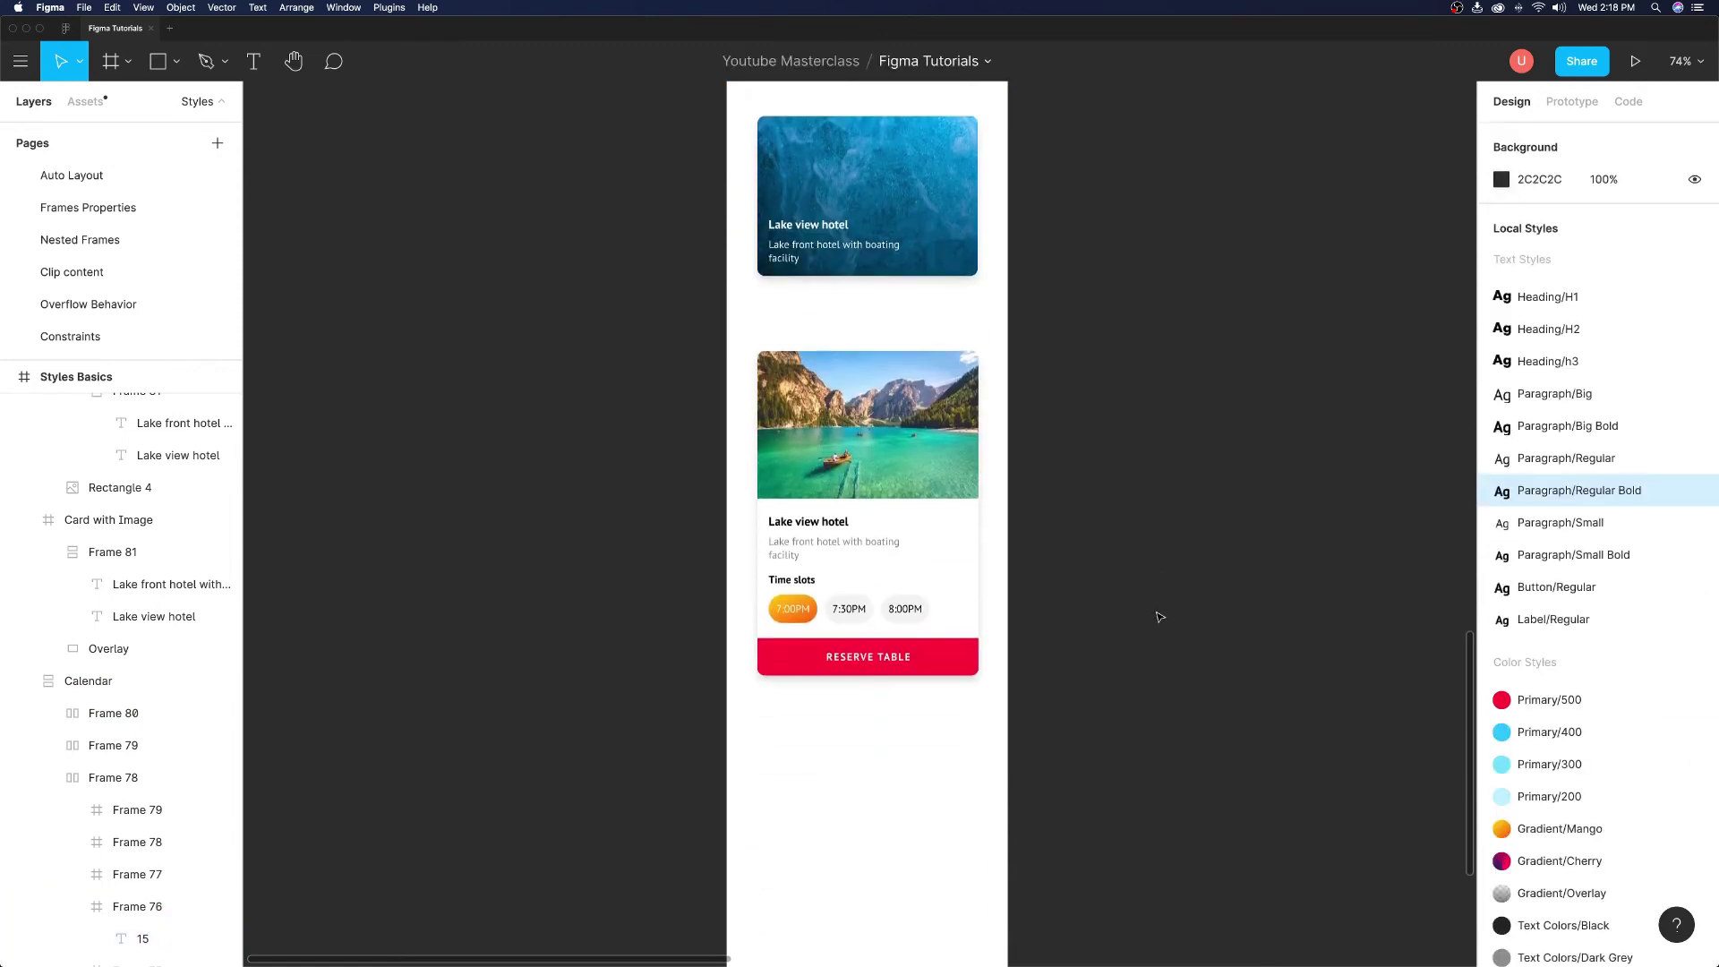
scroll(1159, 617, "up", 2)
scroll(1160, 616, "up", 3)
scroll(1160, 617, "up", 3)
scroll(1159, 616, "up", 4)
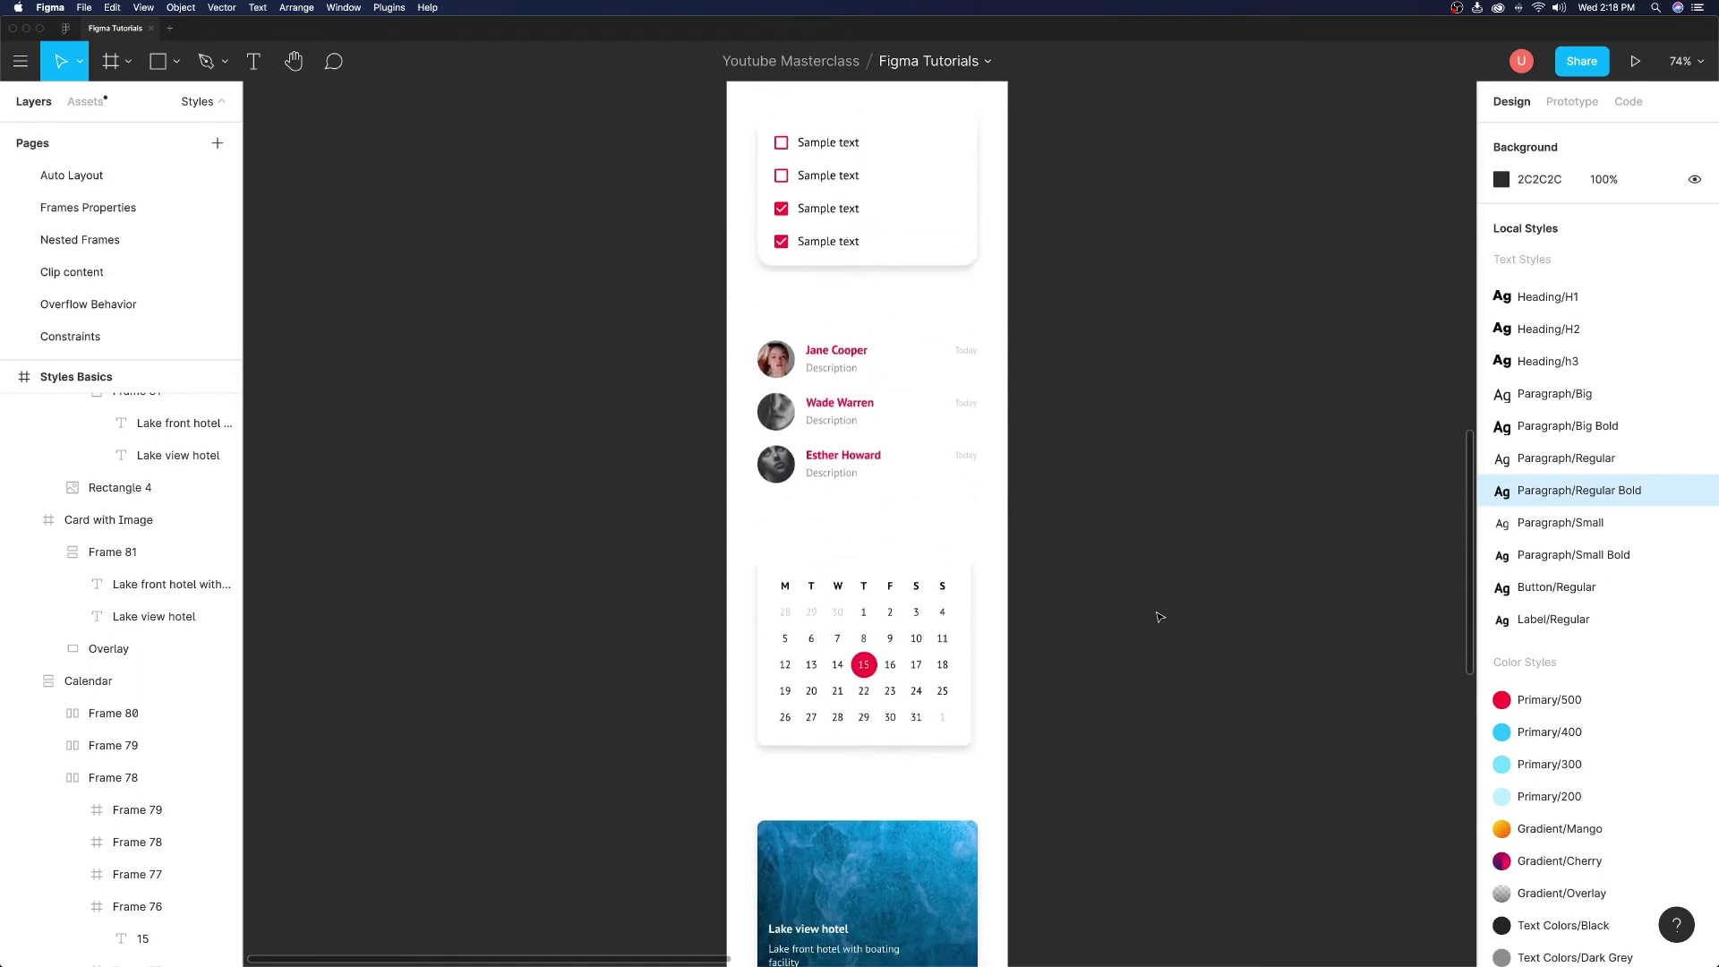
scroll(1159, 617, "up", 3)
scroll(1159, 617, "up", 2)
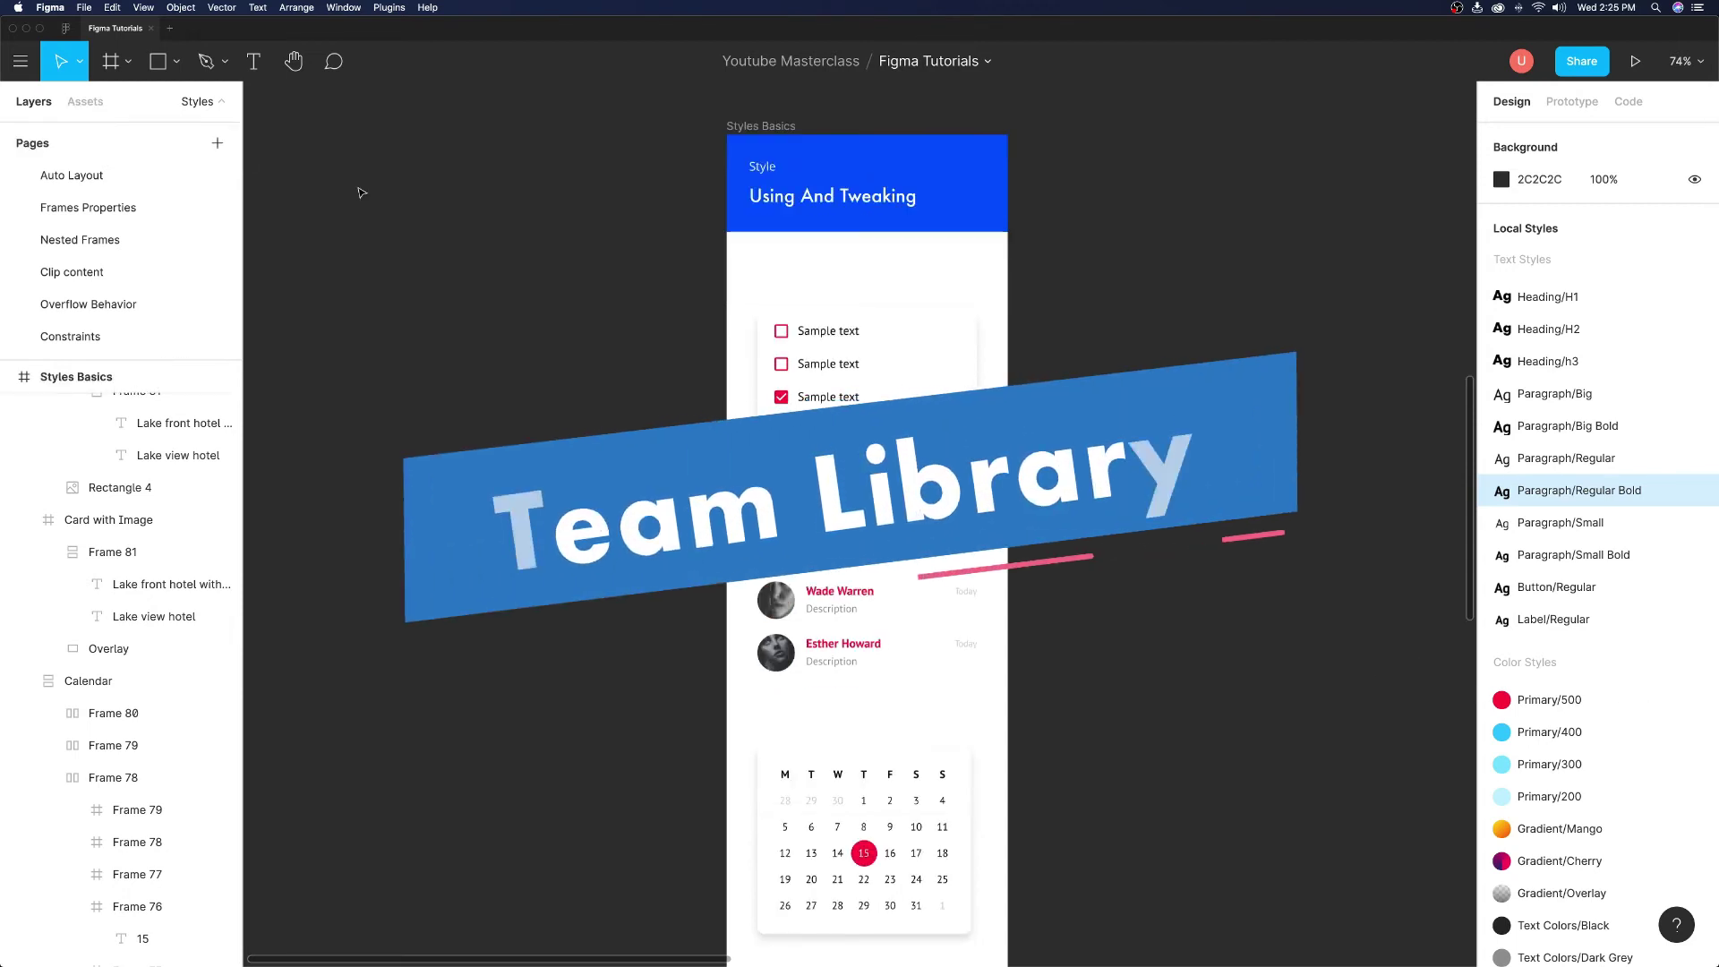
Step: From the Assets Team Library window, publish the Figma Tutorials file's 33 styles only (no components)
left_click(85, 101)
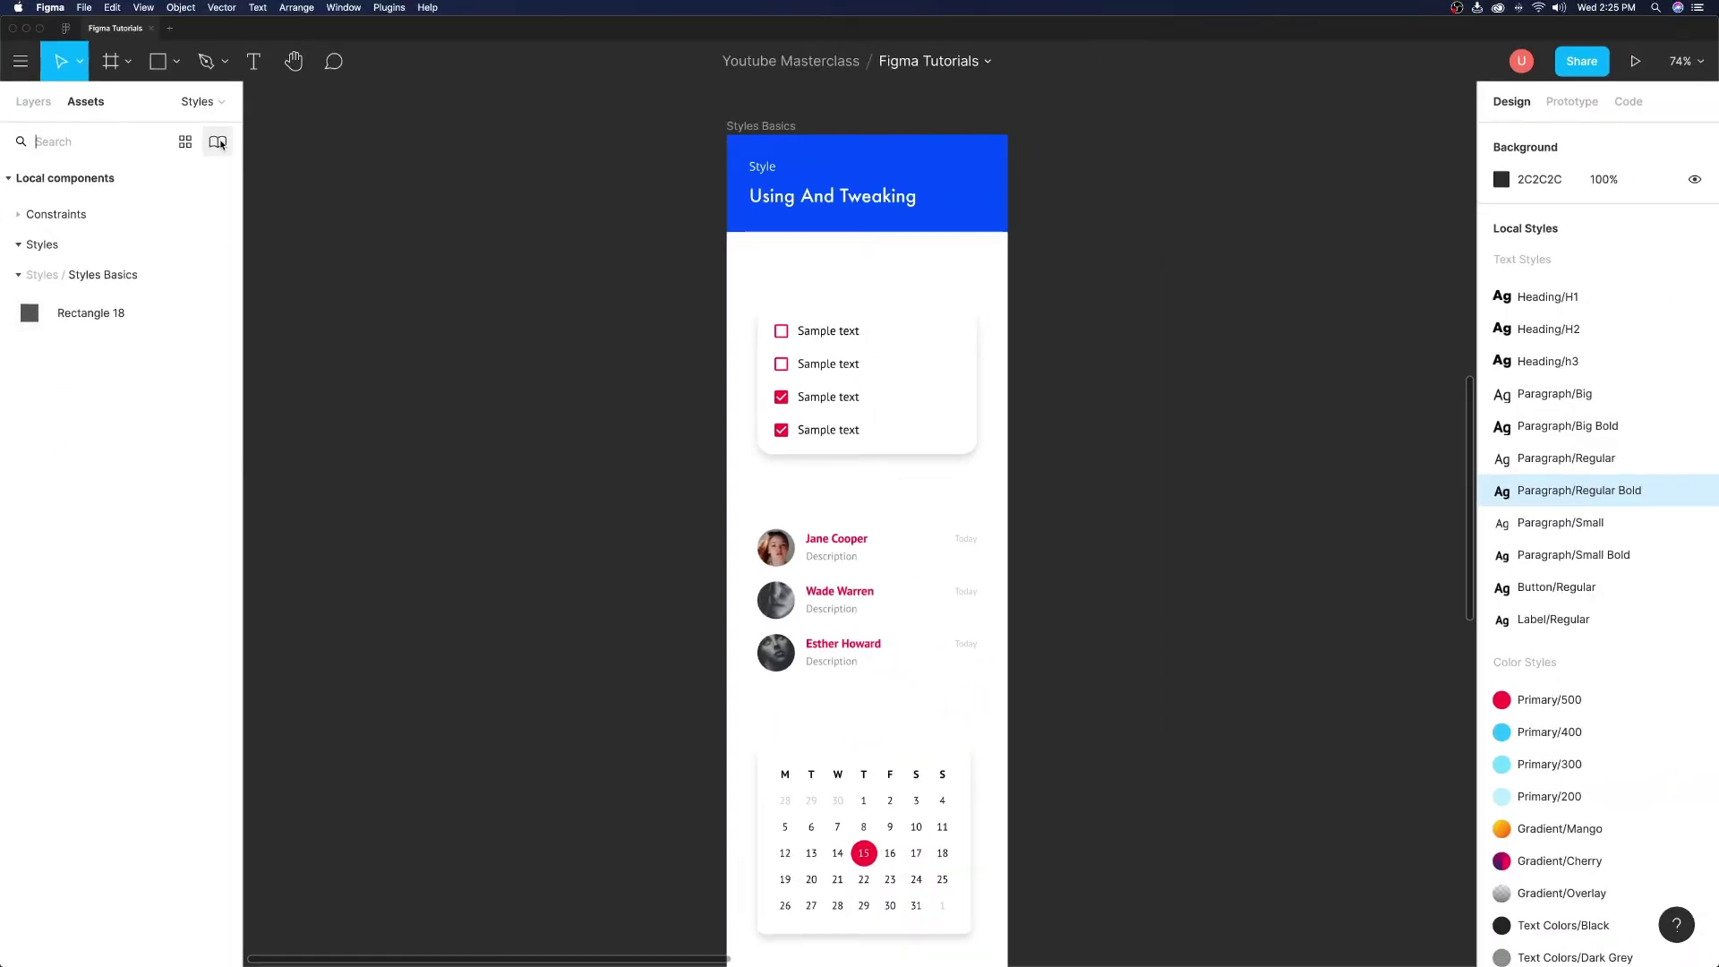
left_click(217, 143)
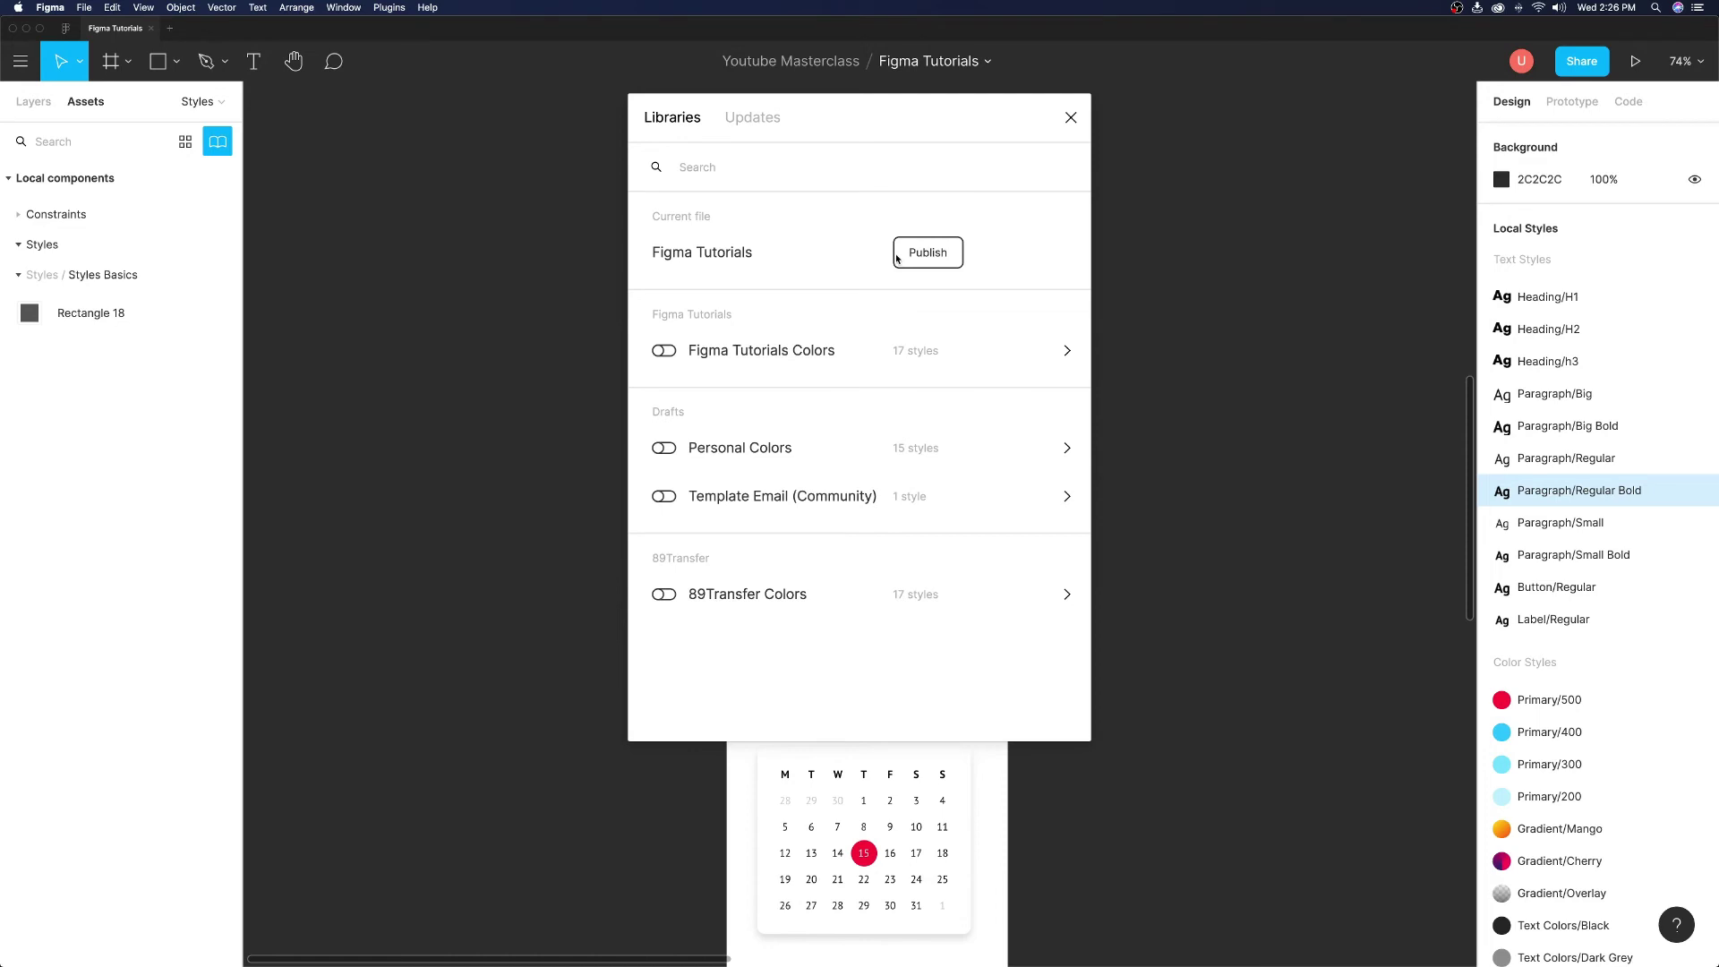
left_click(927, 255)
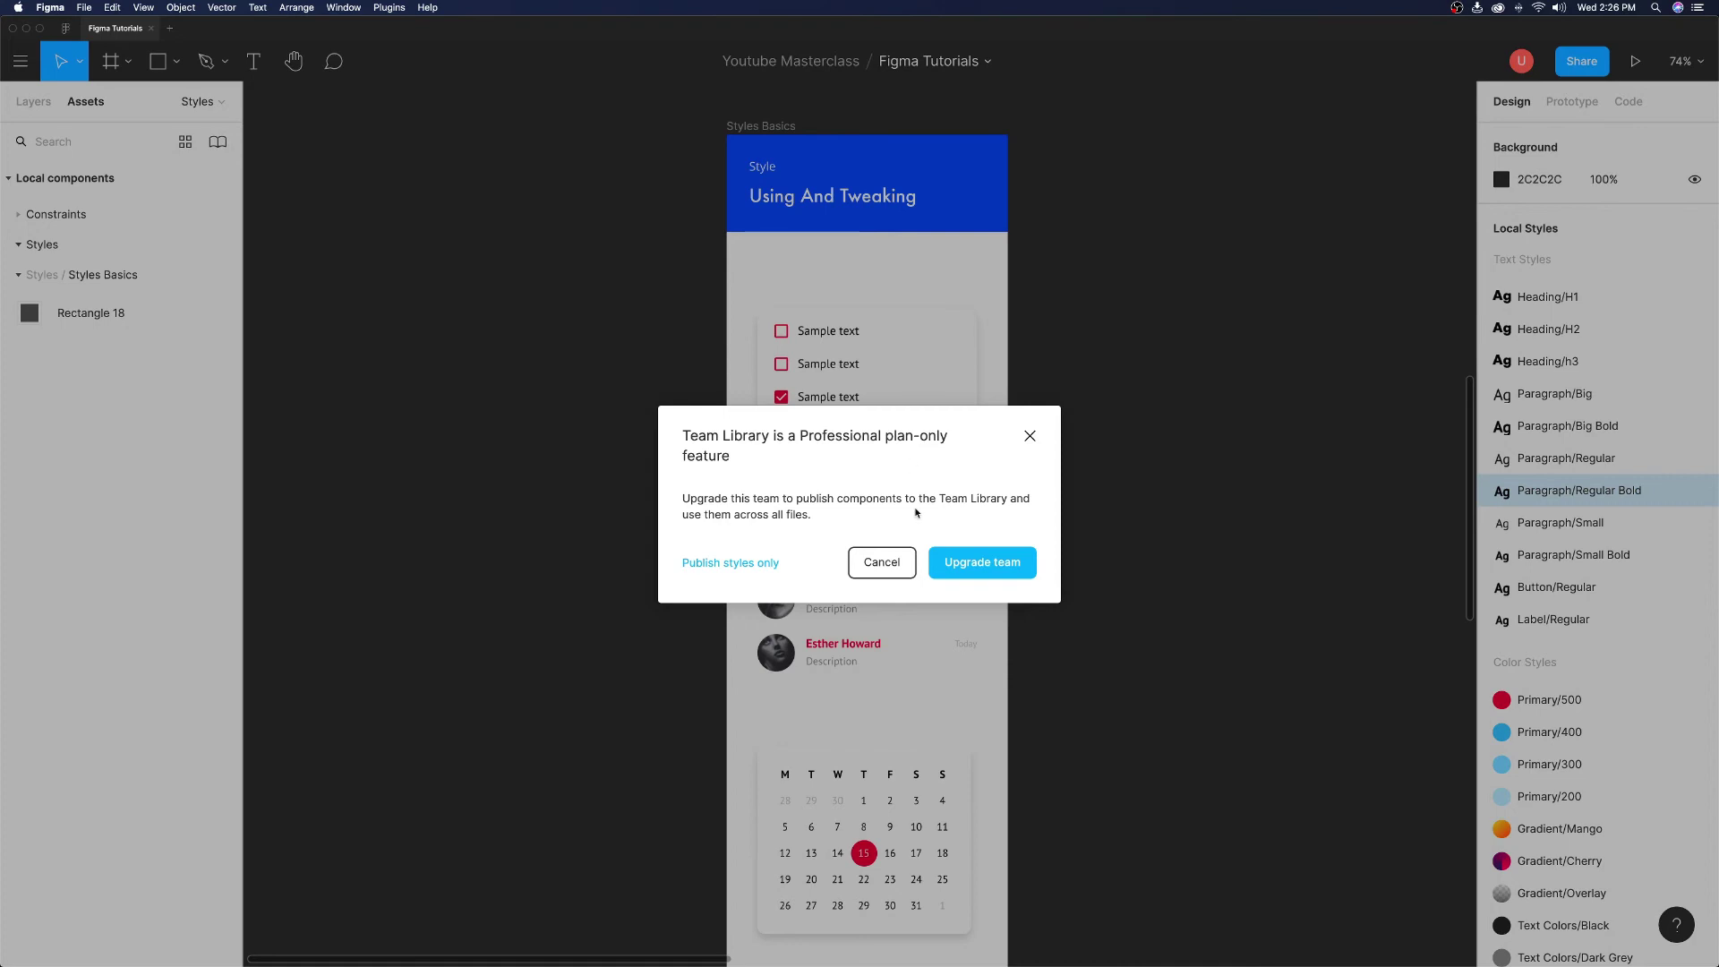
left_click(756, 565)
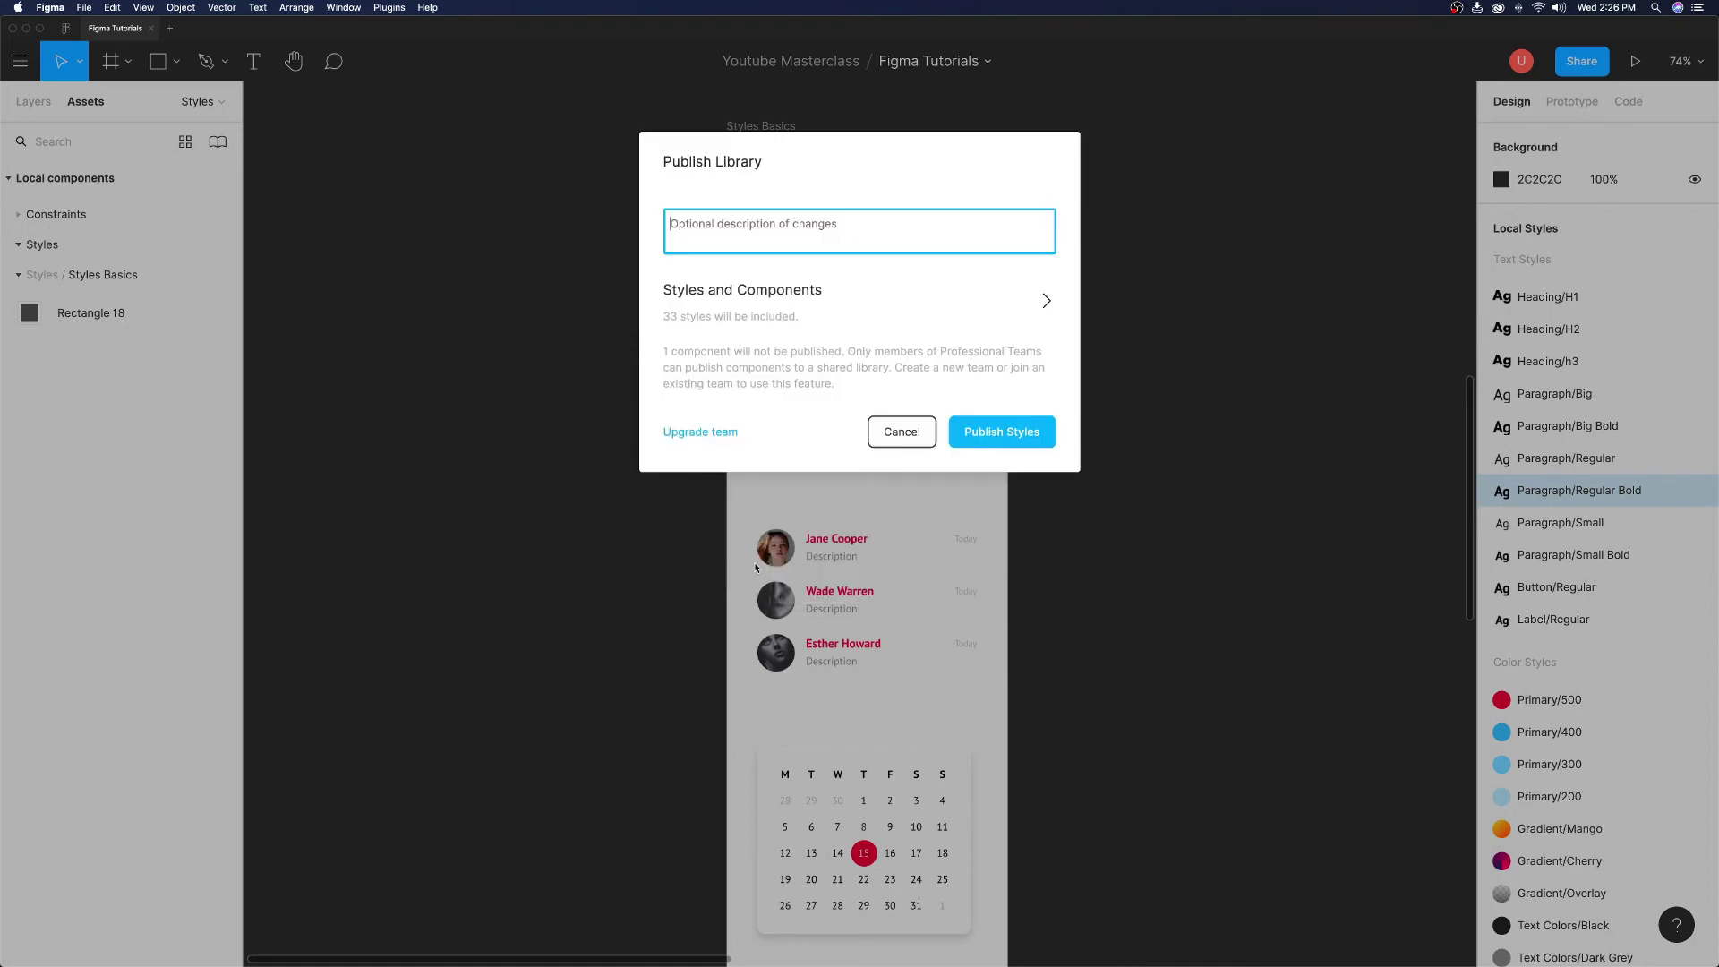
left_click(997, 436)
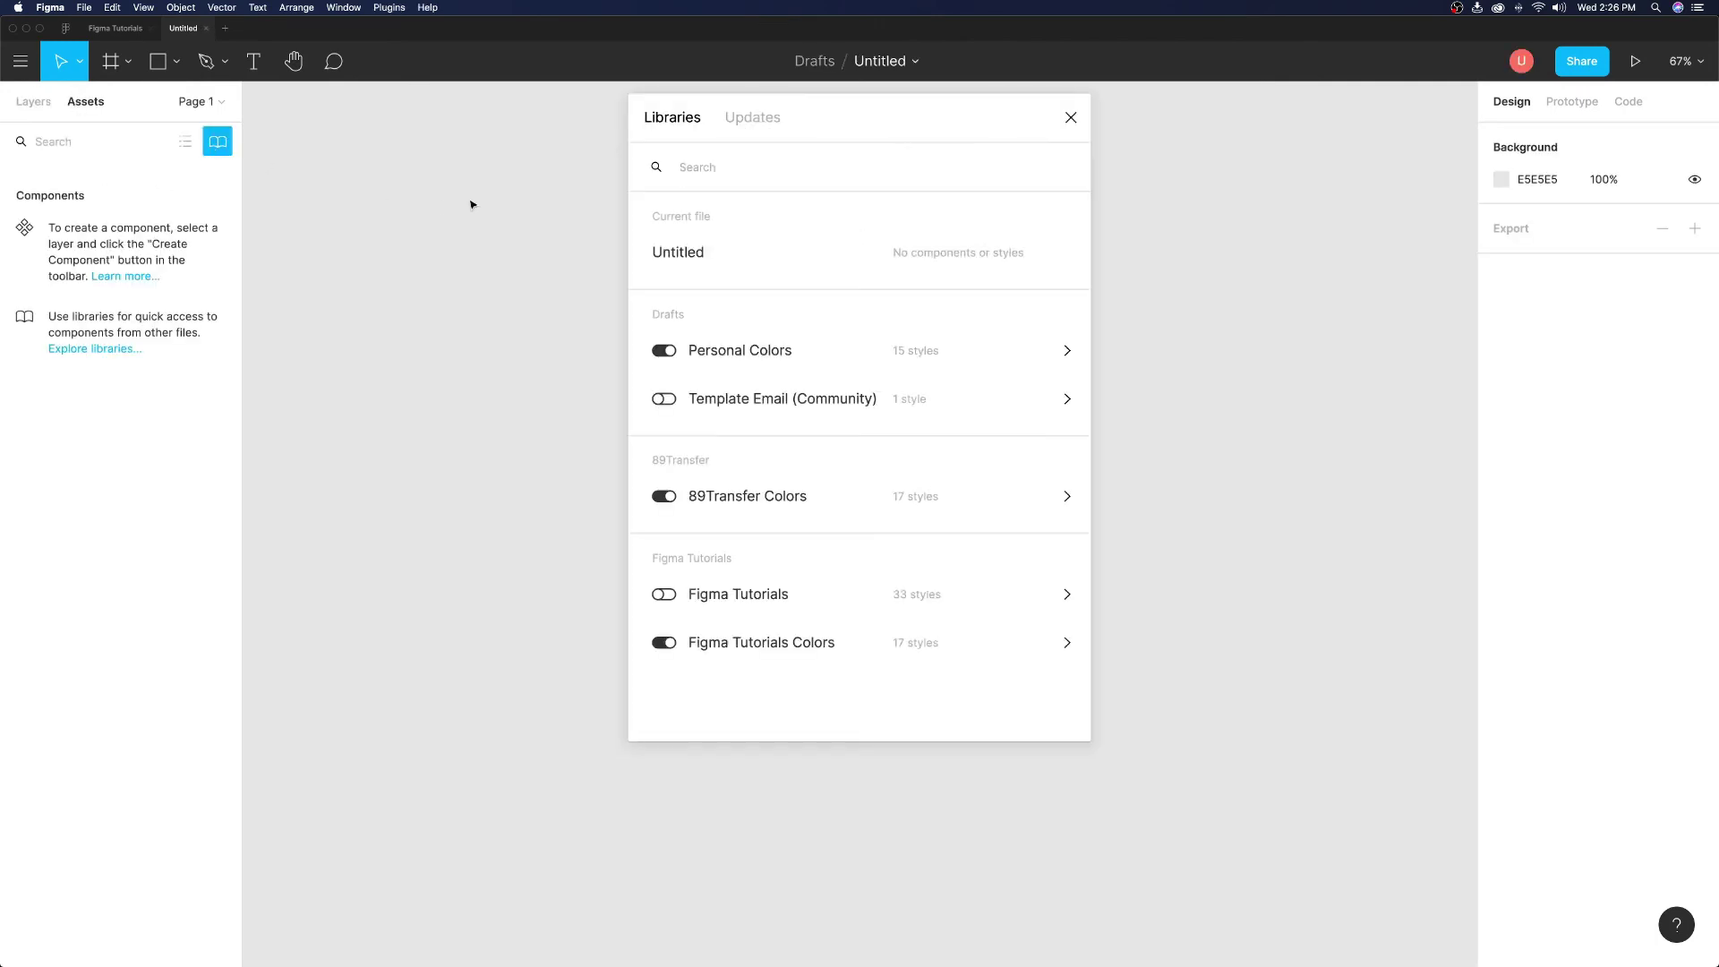
Step: Disable Personal Colors and 89Transfer Colors, enable Figma Tutorials and preview its styles
left_click(663, 349)
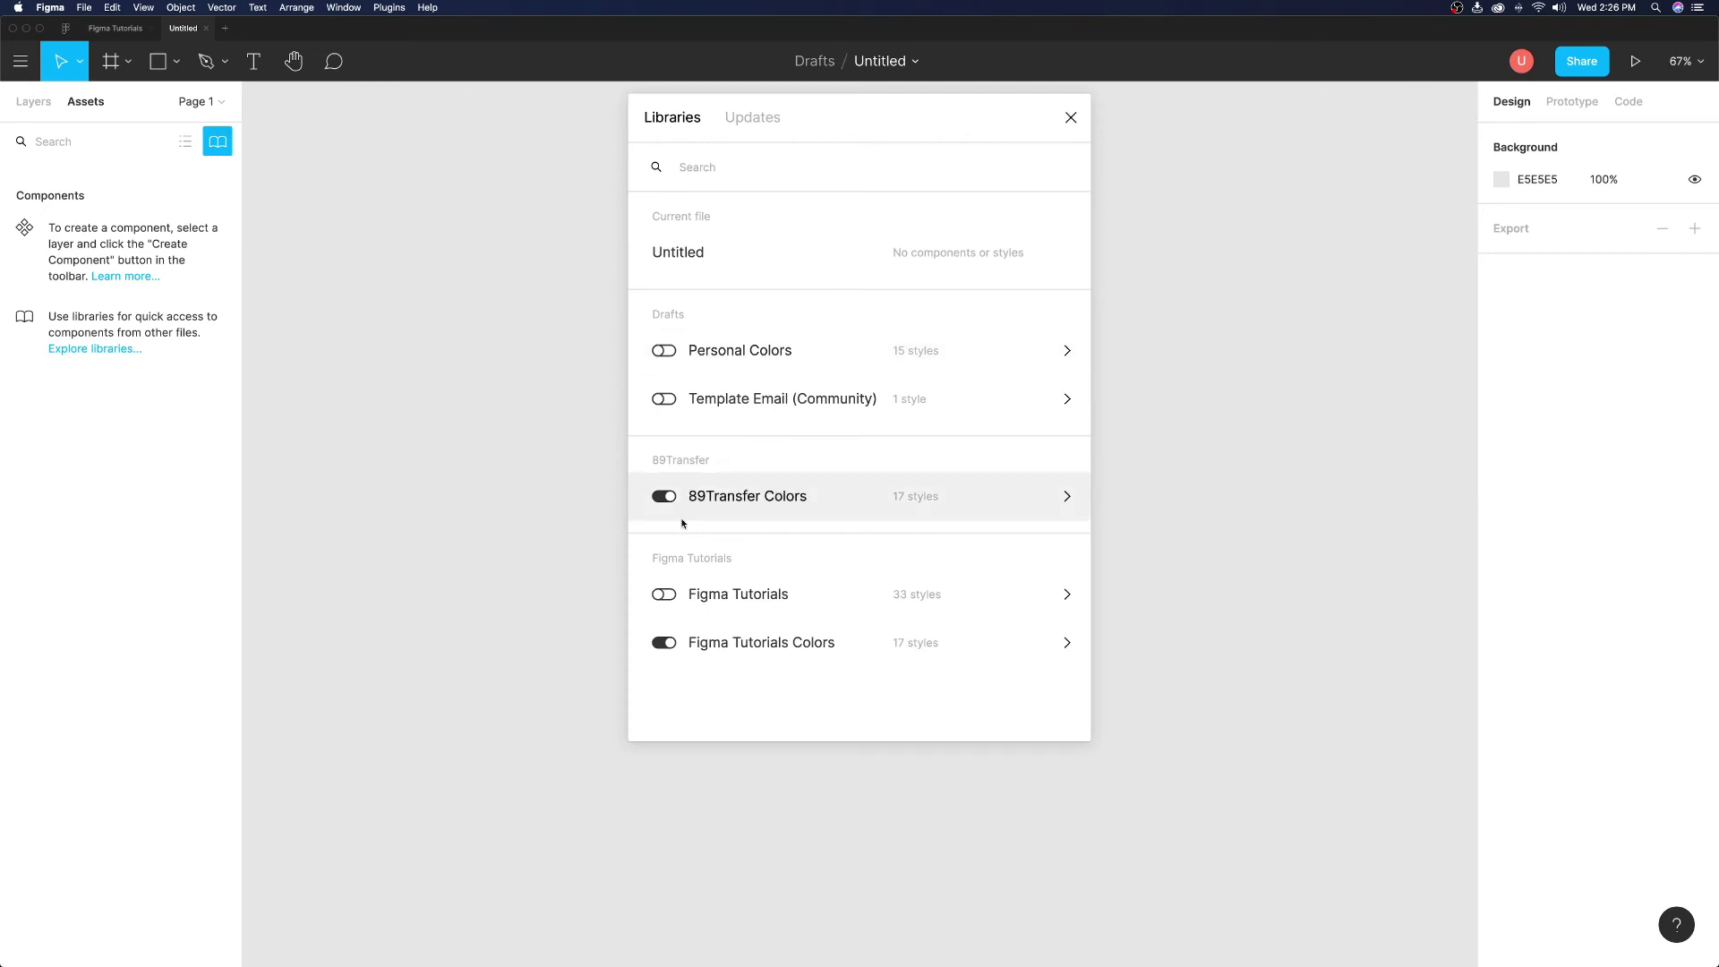
left_click(662, 496)
left_click(663, 595)
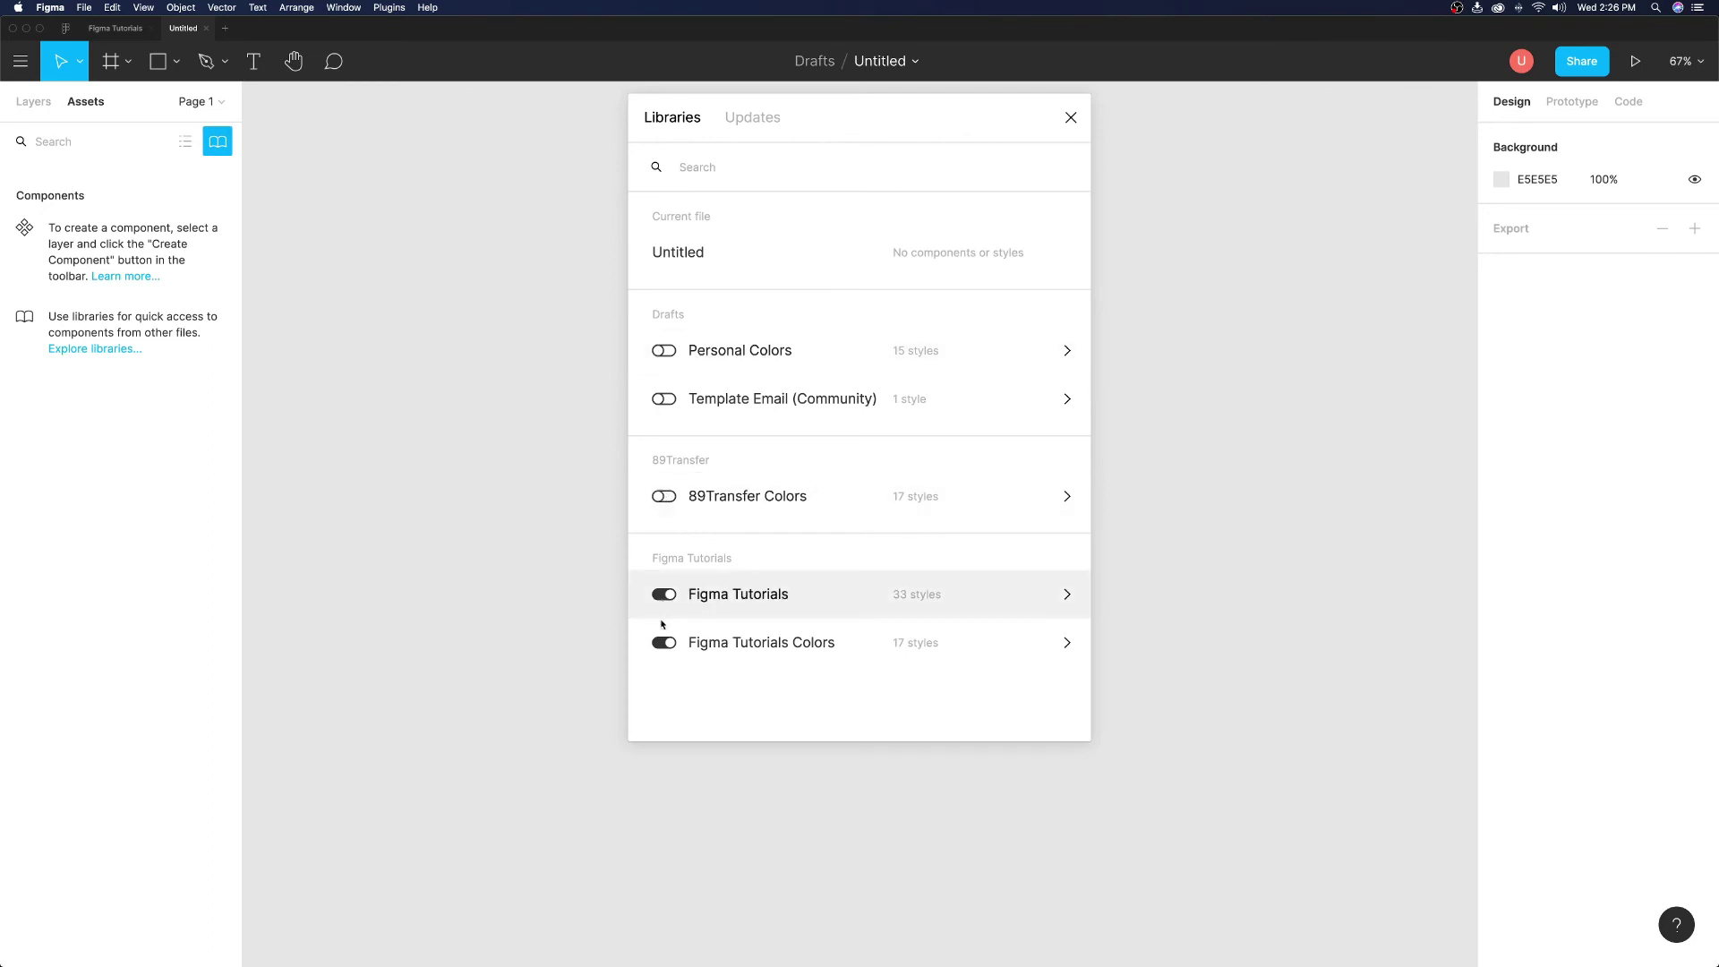
left_click(1043, 603)
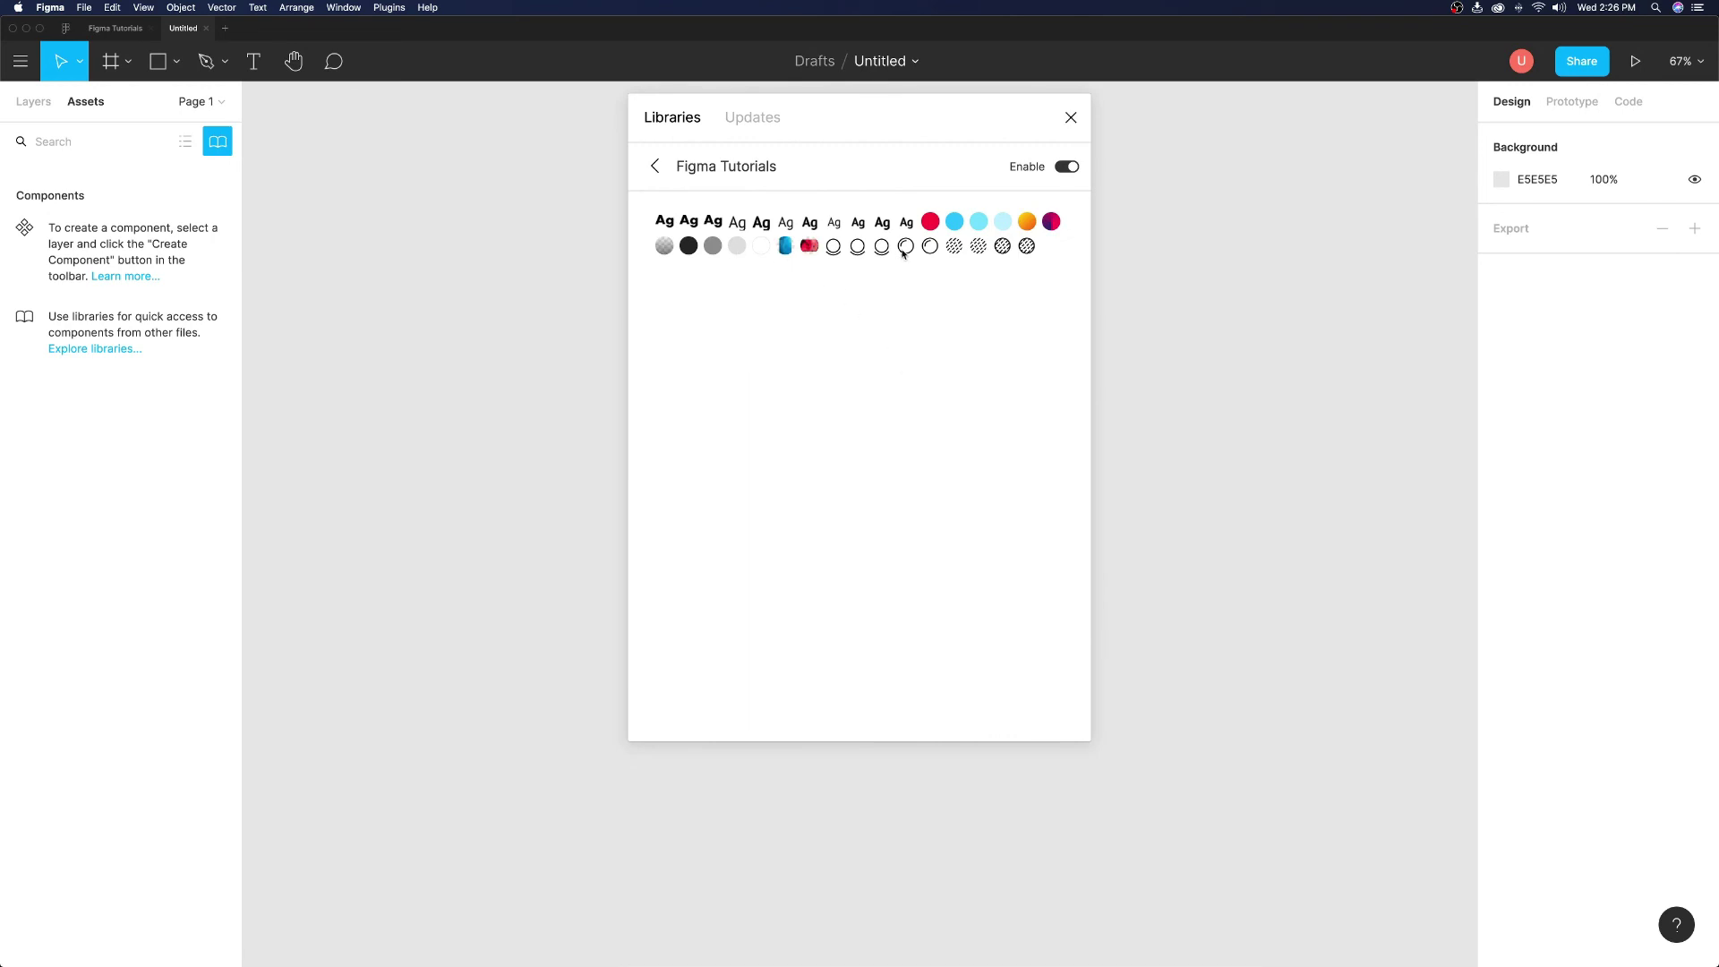
left_click(1071, 119)
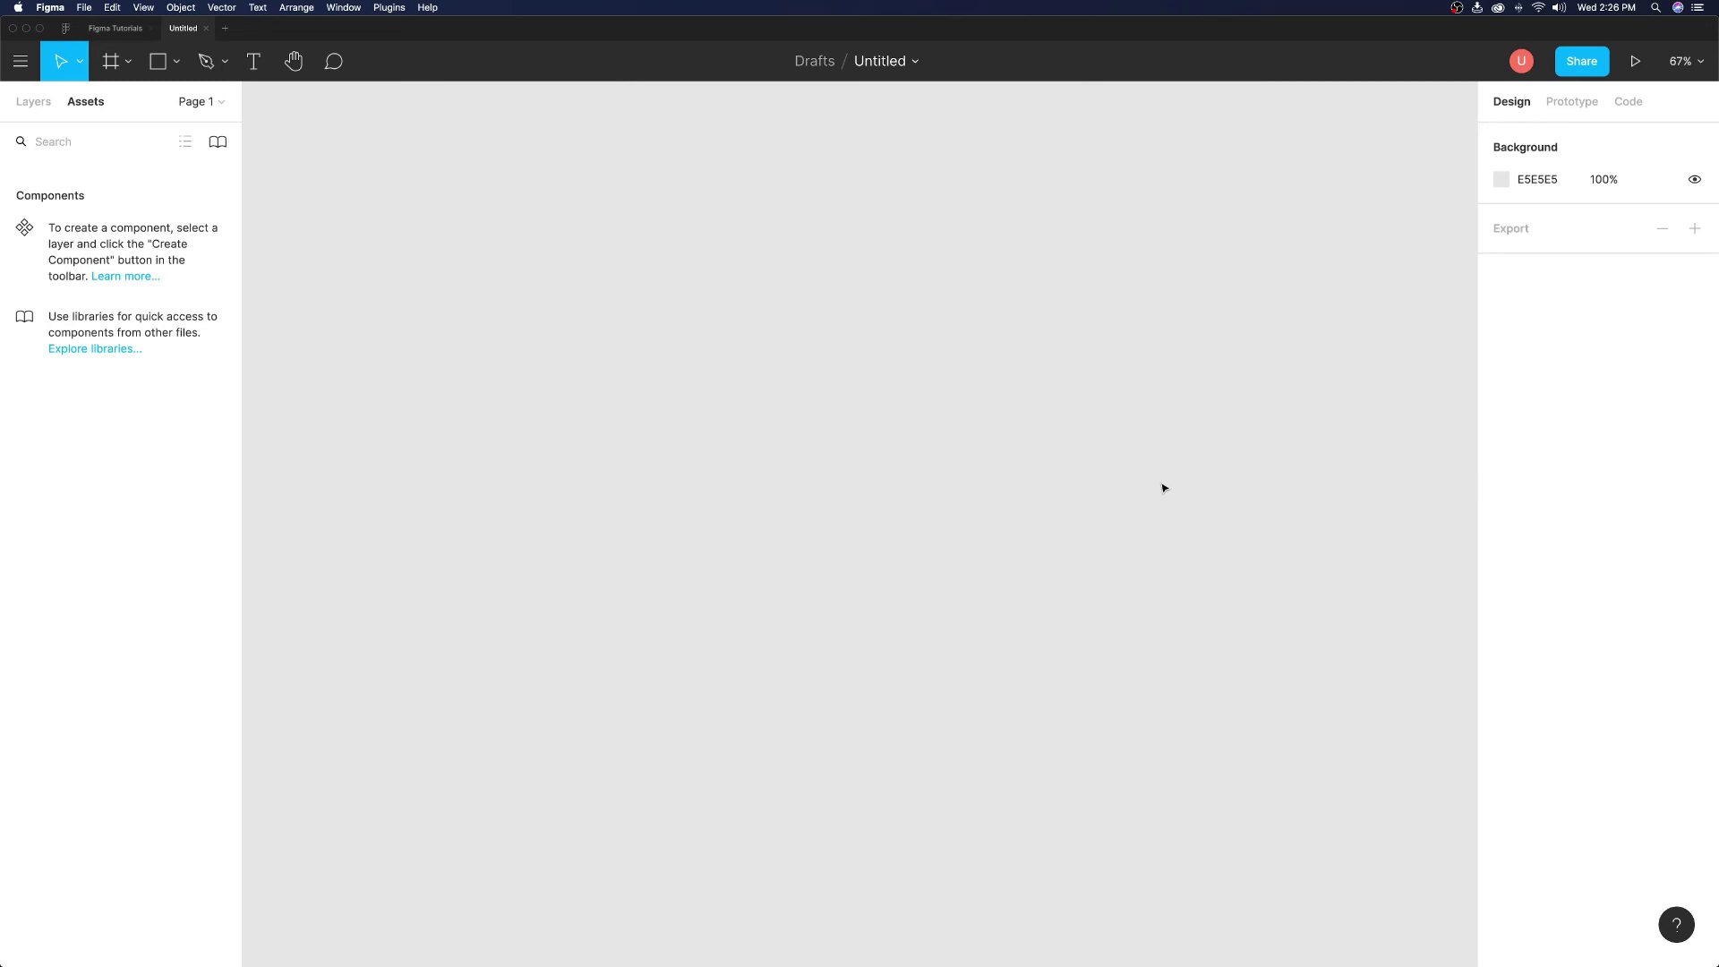
Step: Add an iPhone 11 Pro / X frame with a square drawn inside it
key("f")
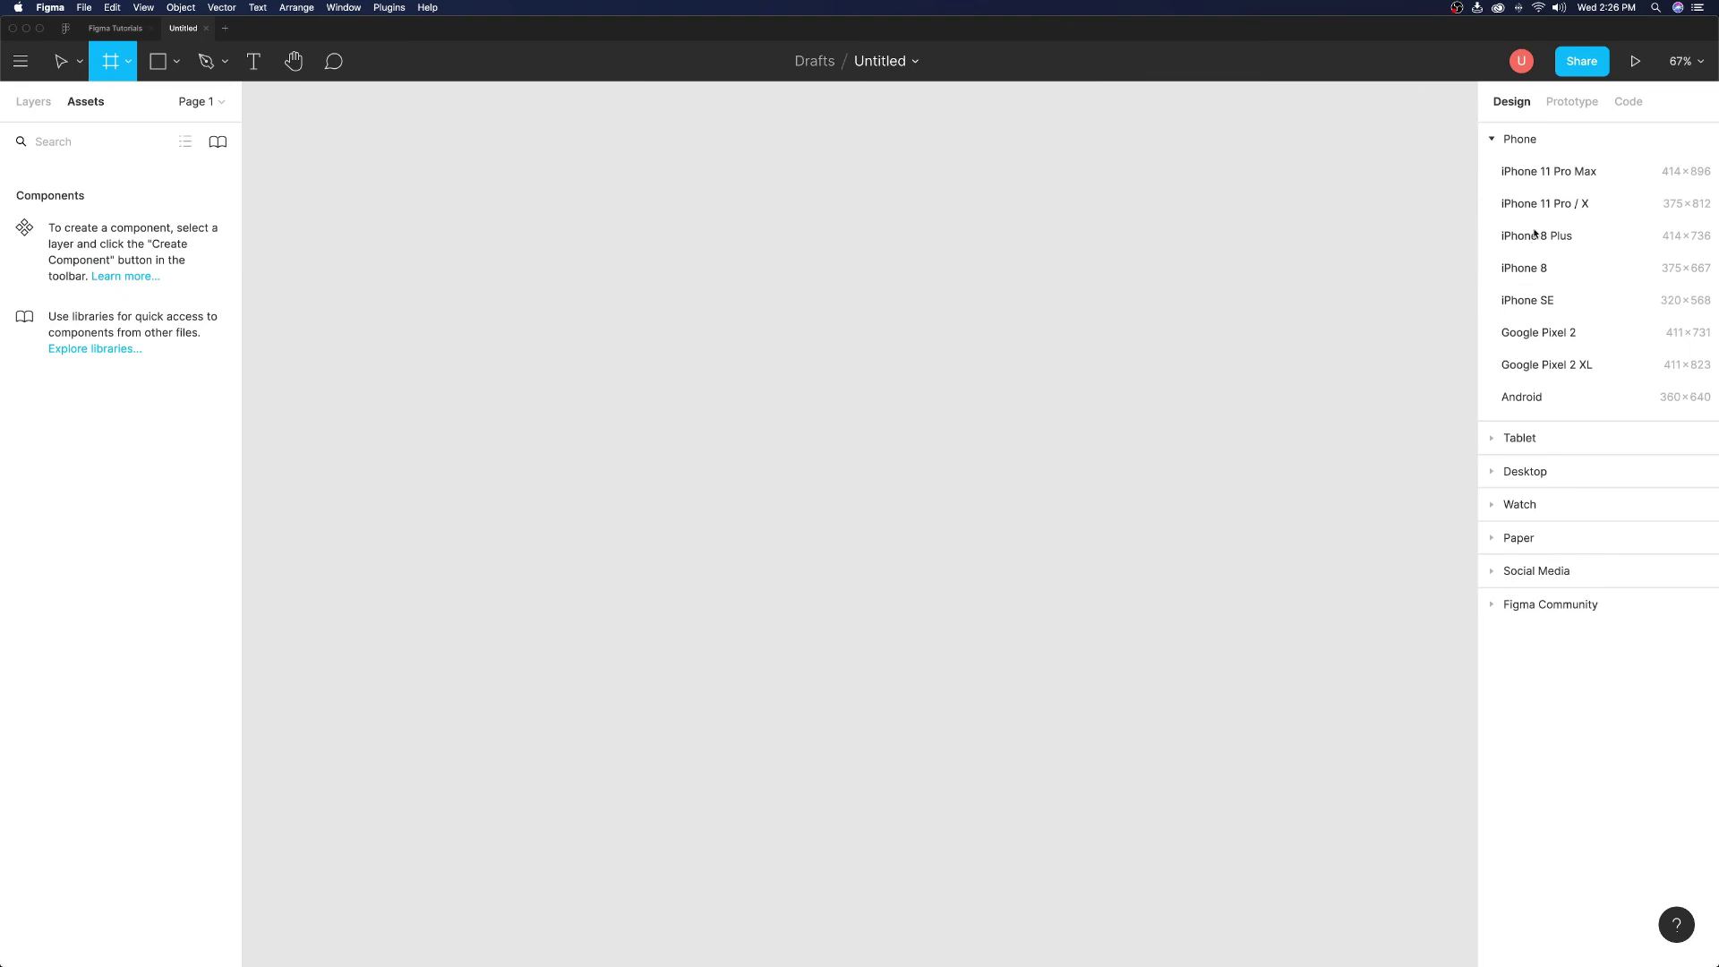
left_click(1536, 206)
key("r")
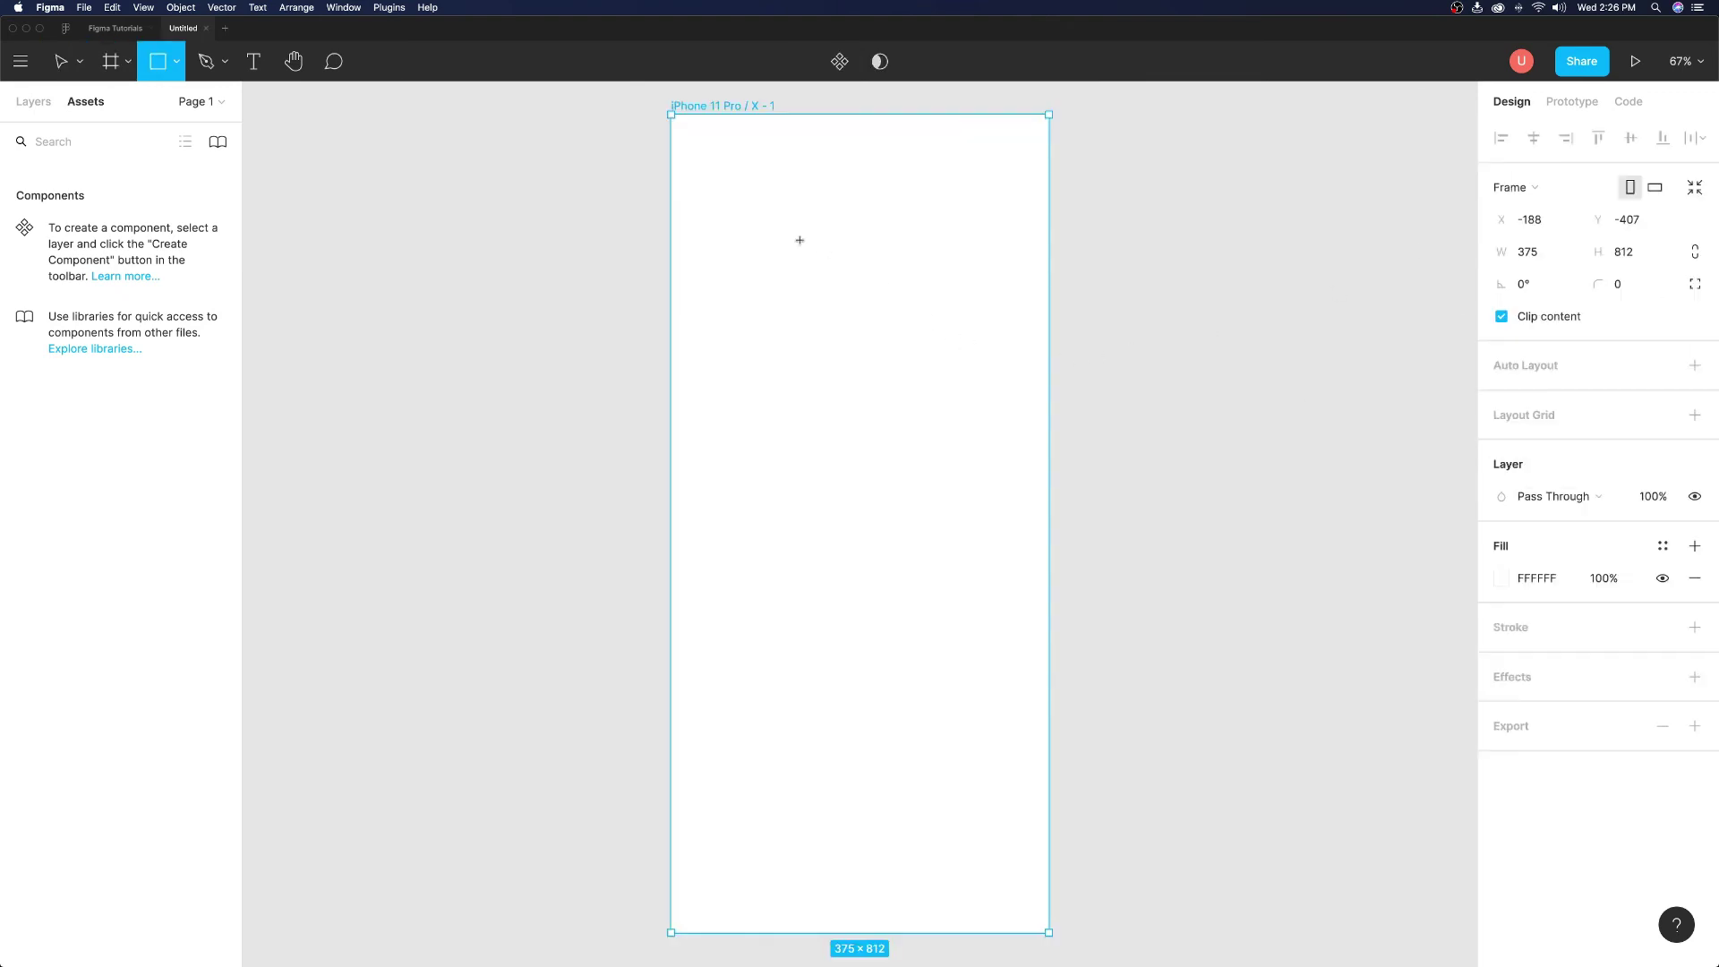
left_click_drag(771, 232, 933, 395)
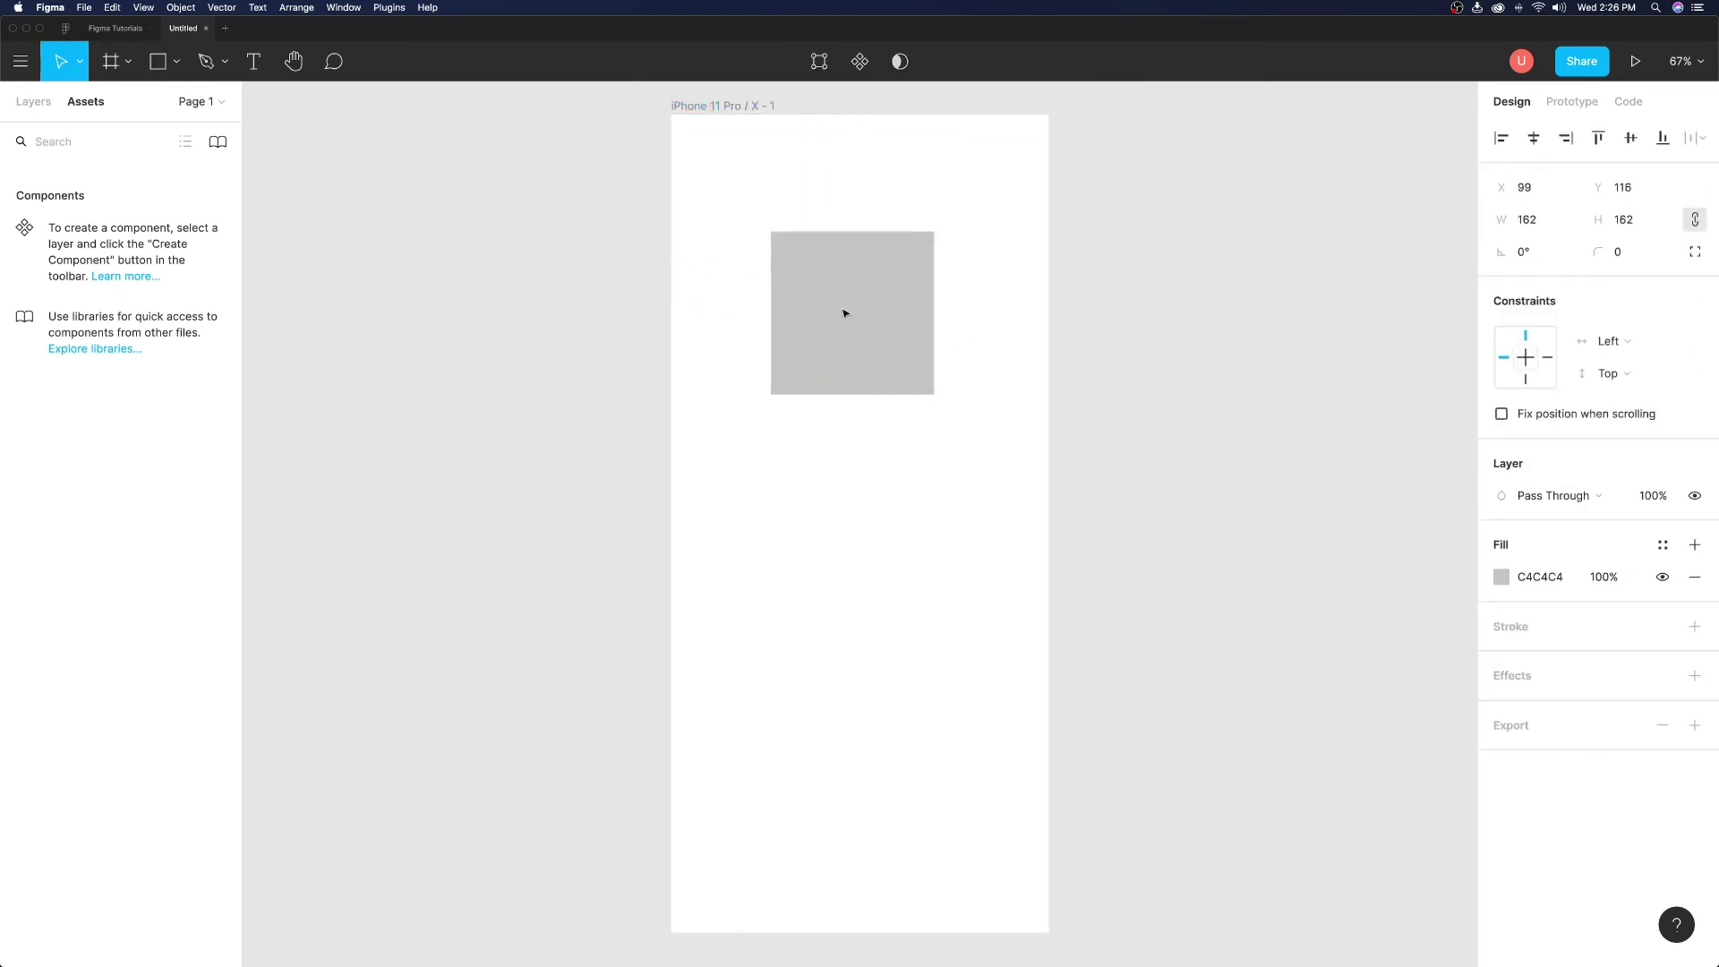
left_click_drag(845, 314, 854, 312)
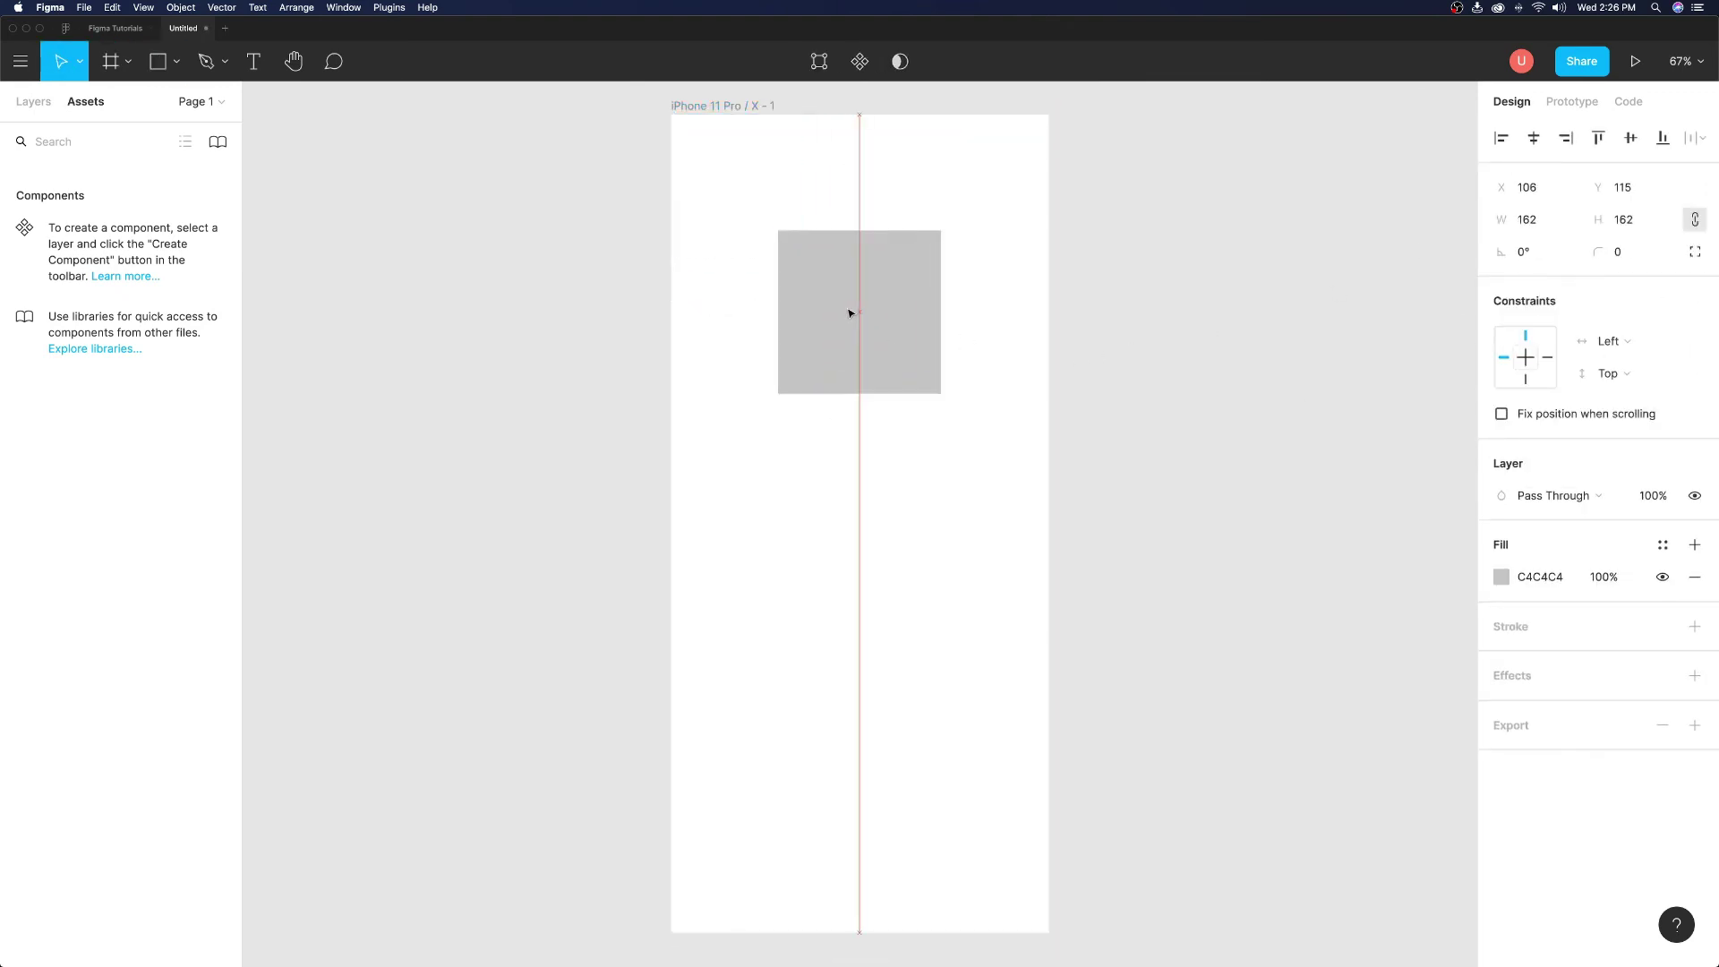
Step: Fill the square with the Primary/500 library style and go to its definition in the source file
left_click(1664, 544)
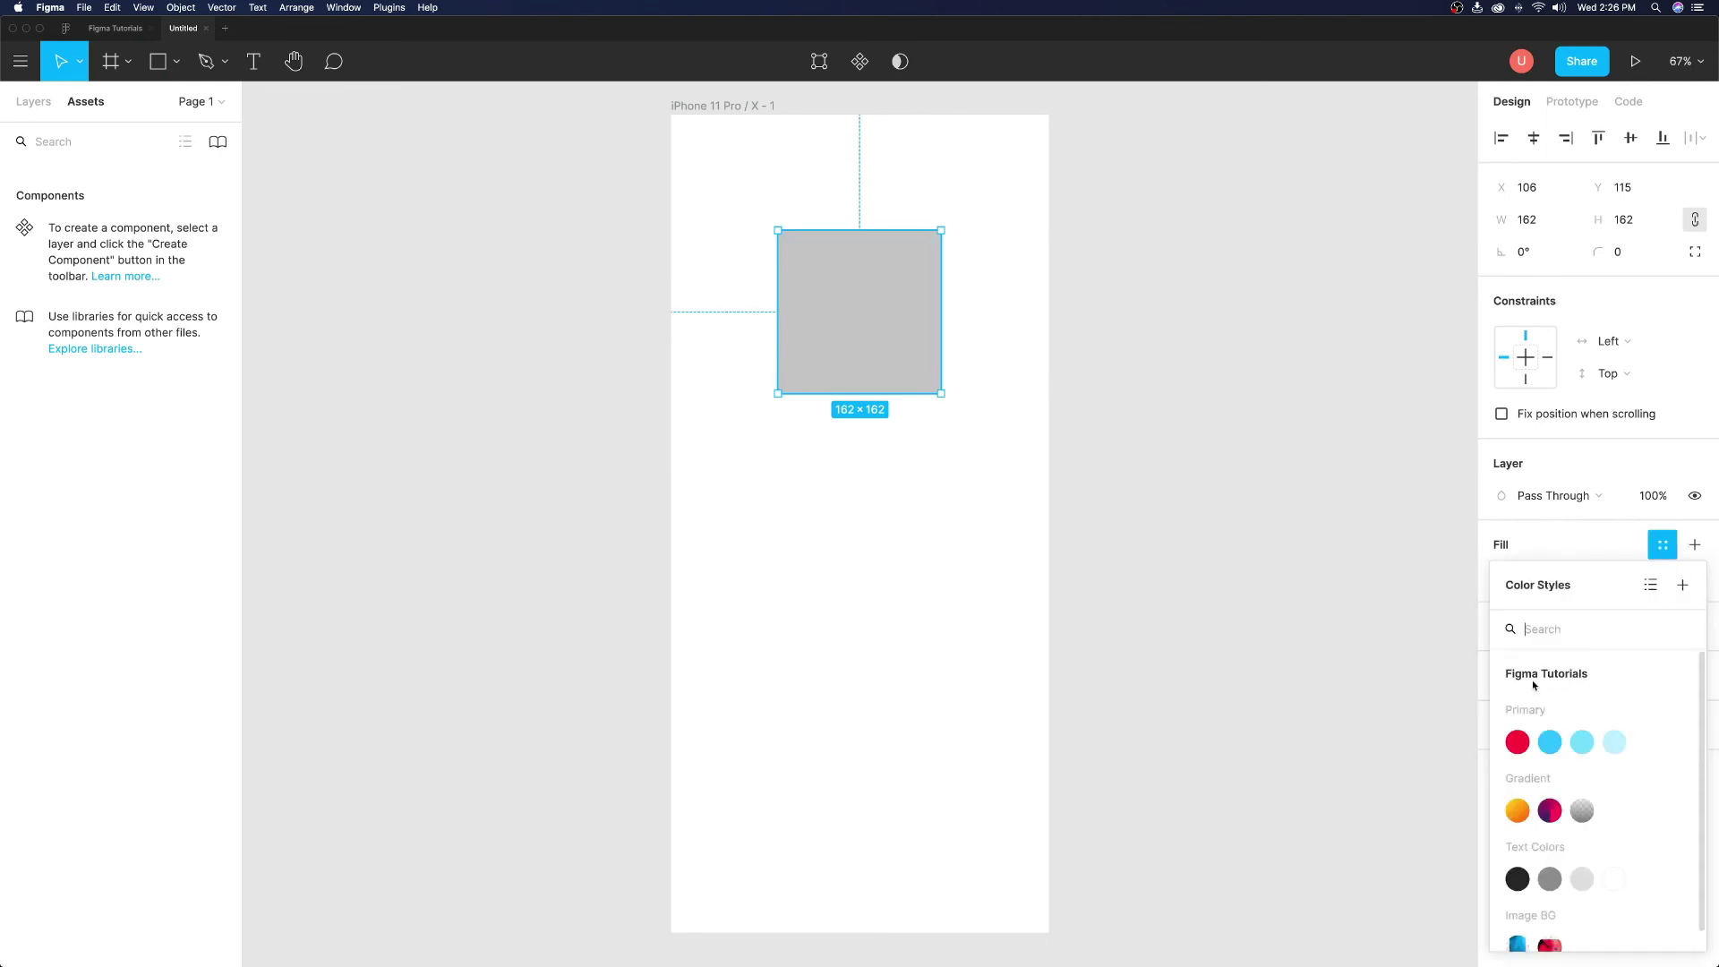
scroll(1567, 682, "down", 1)
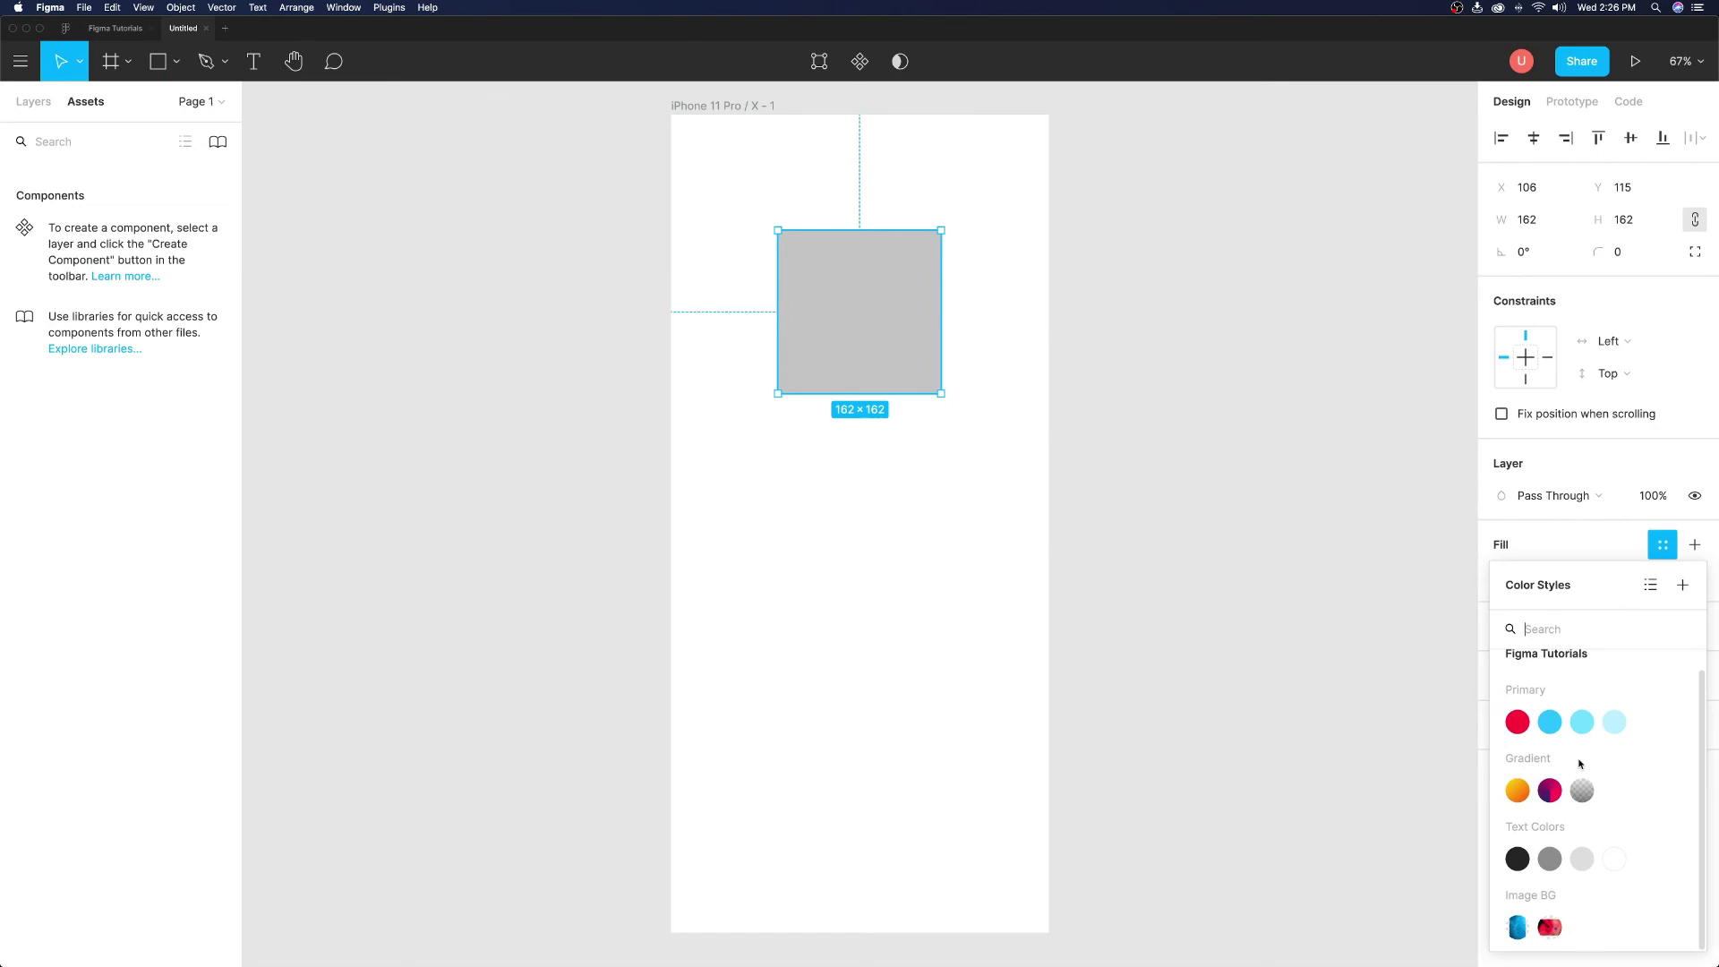
scroll(1583, 775, "up", 1)
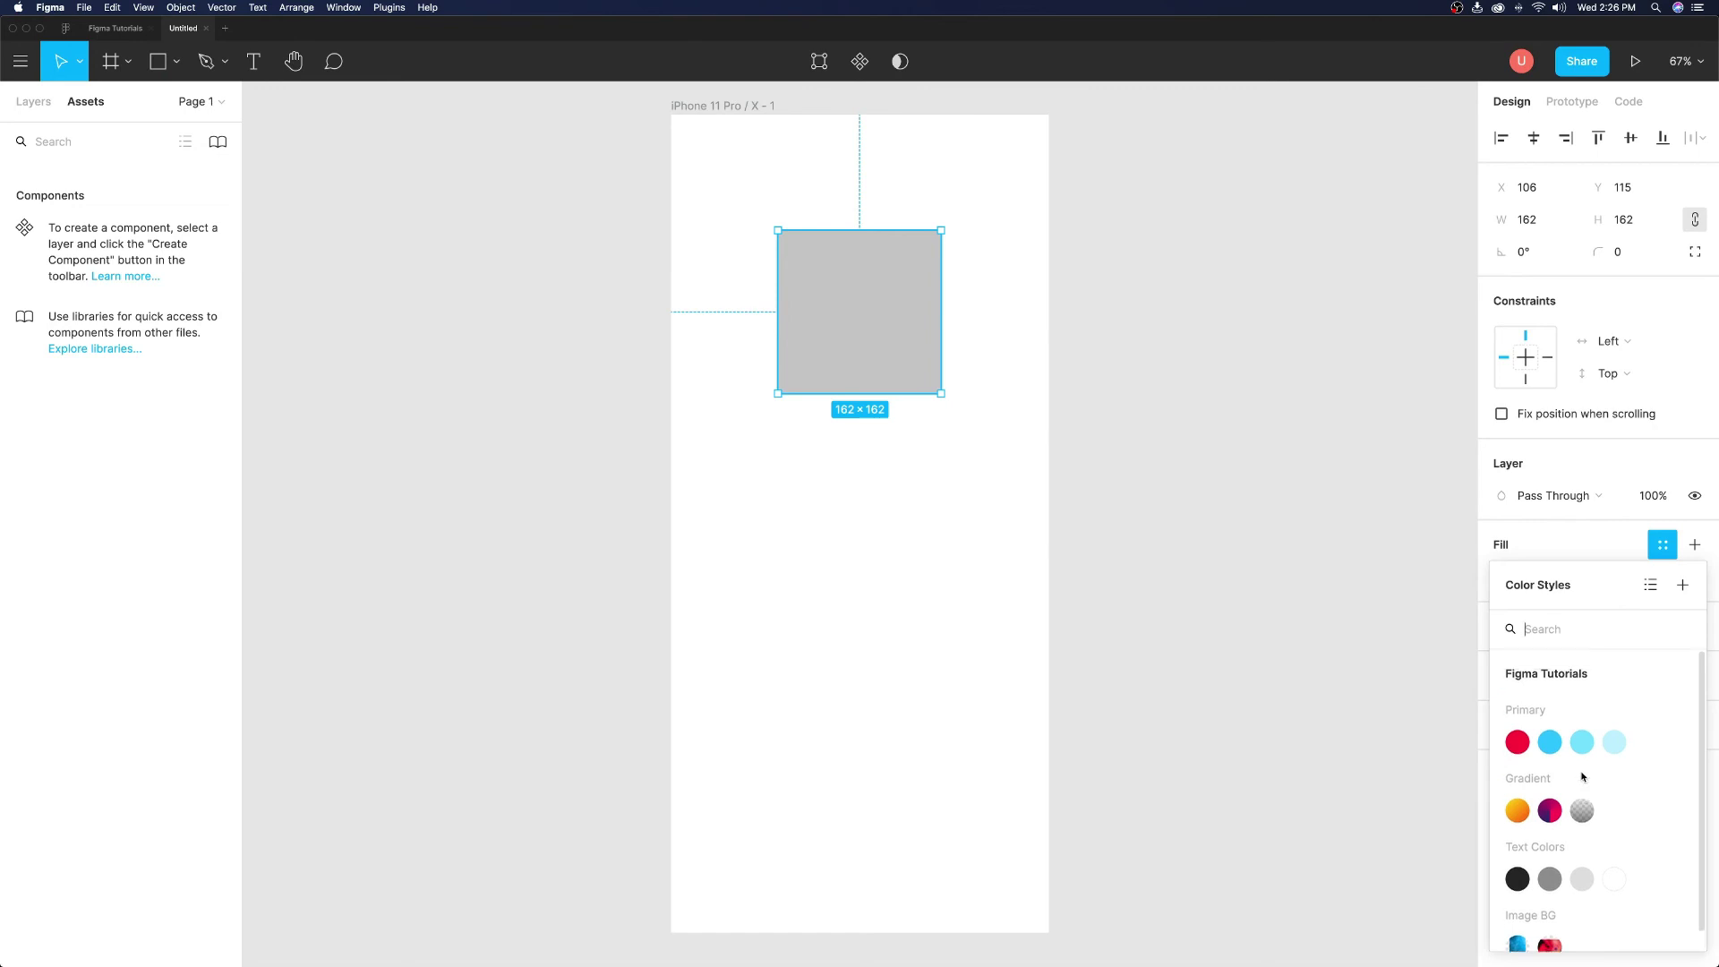
left_click(1518, 945)
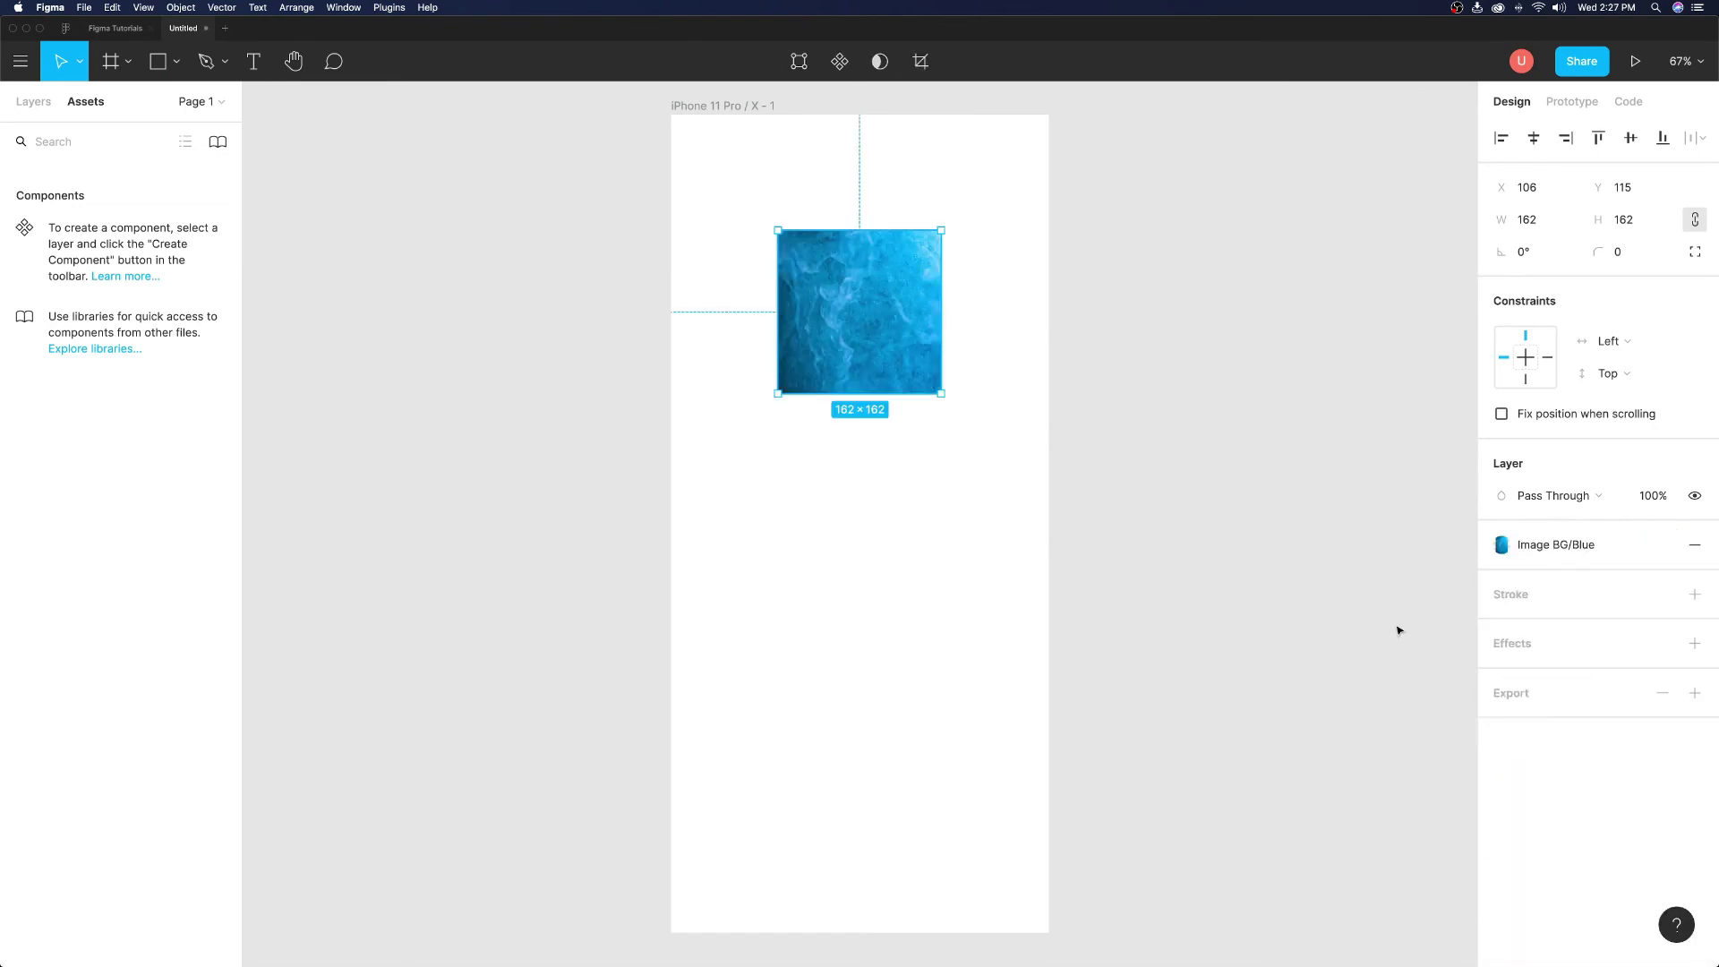
left_click(1549, 546)
left_click(1517, 721)
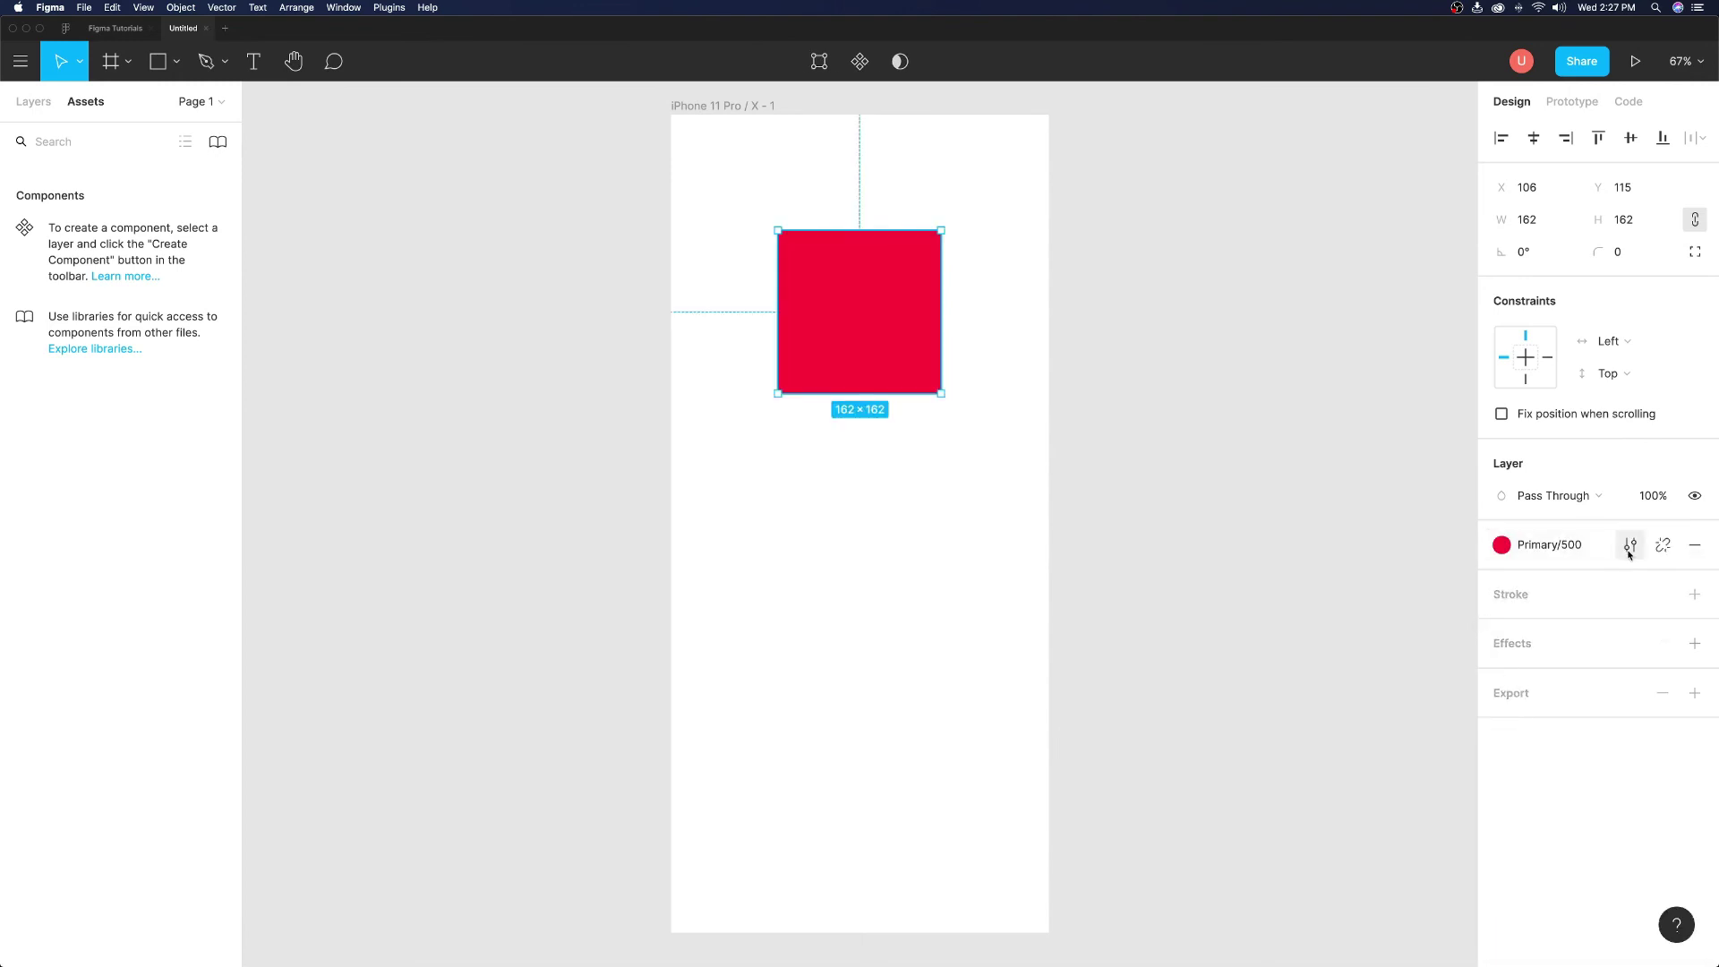
left_click(1629, 545)
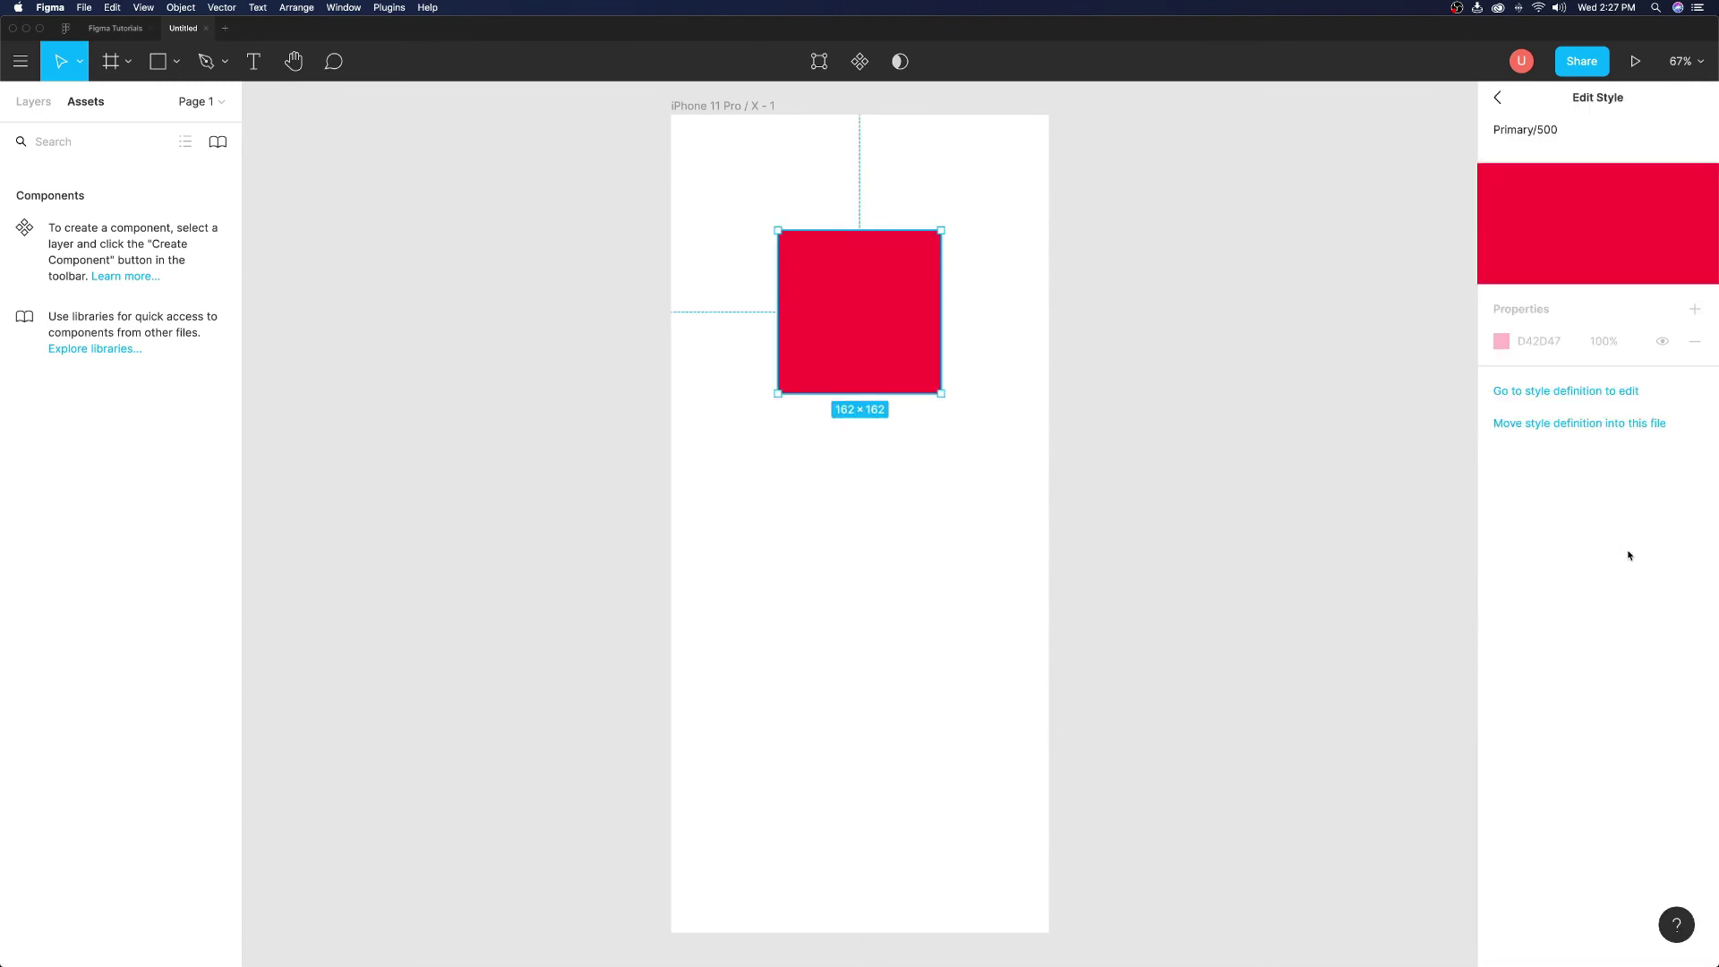
left_click(1564, 391)
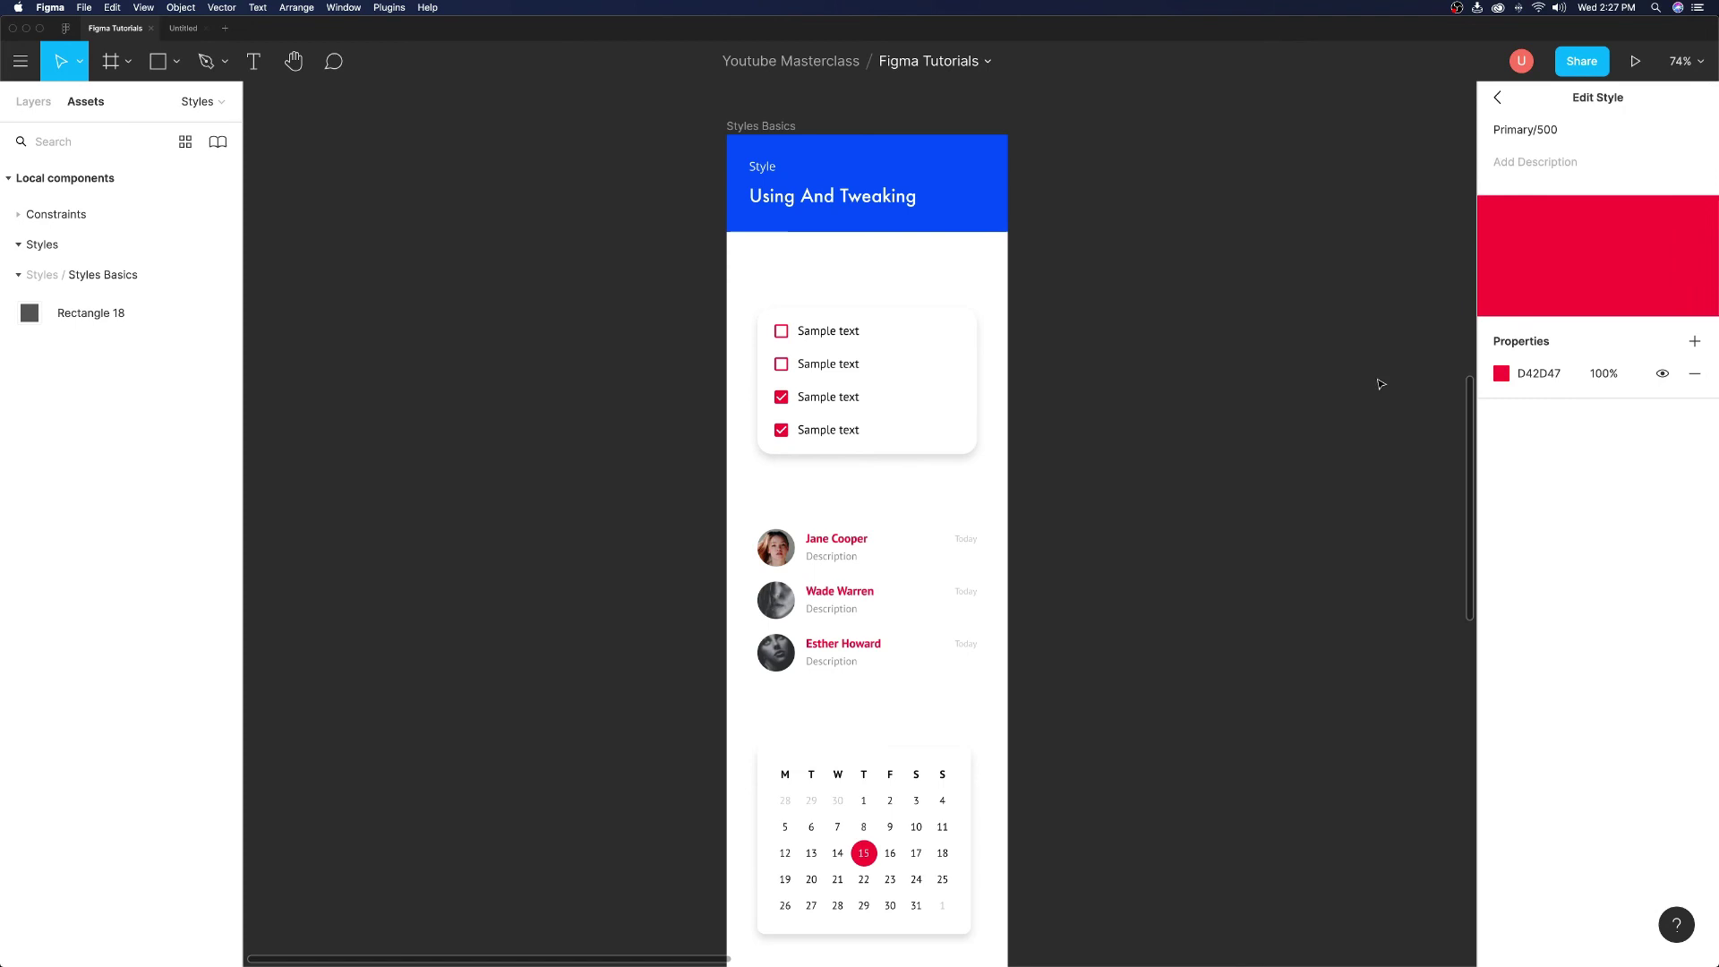
Step: Shift the Primary/500 local style's hue from red to cyan (0BACDF)
left_click(1305, 374)
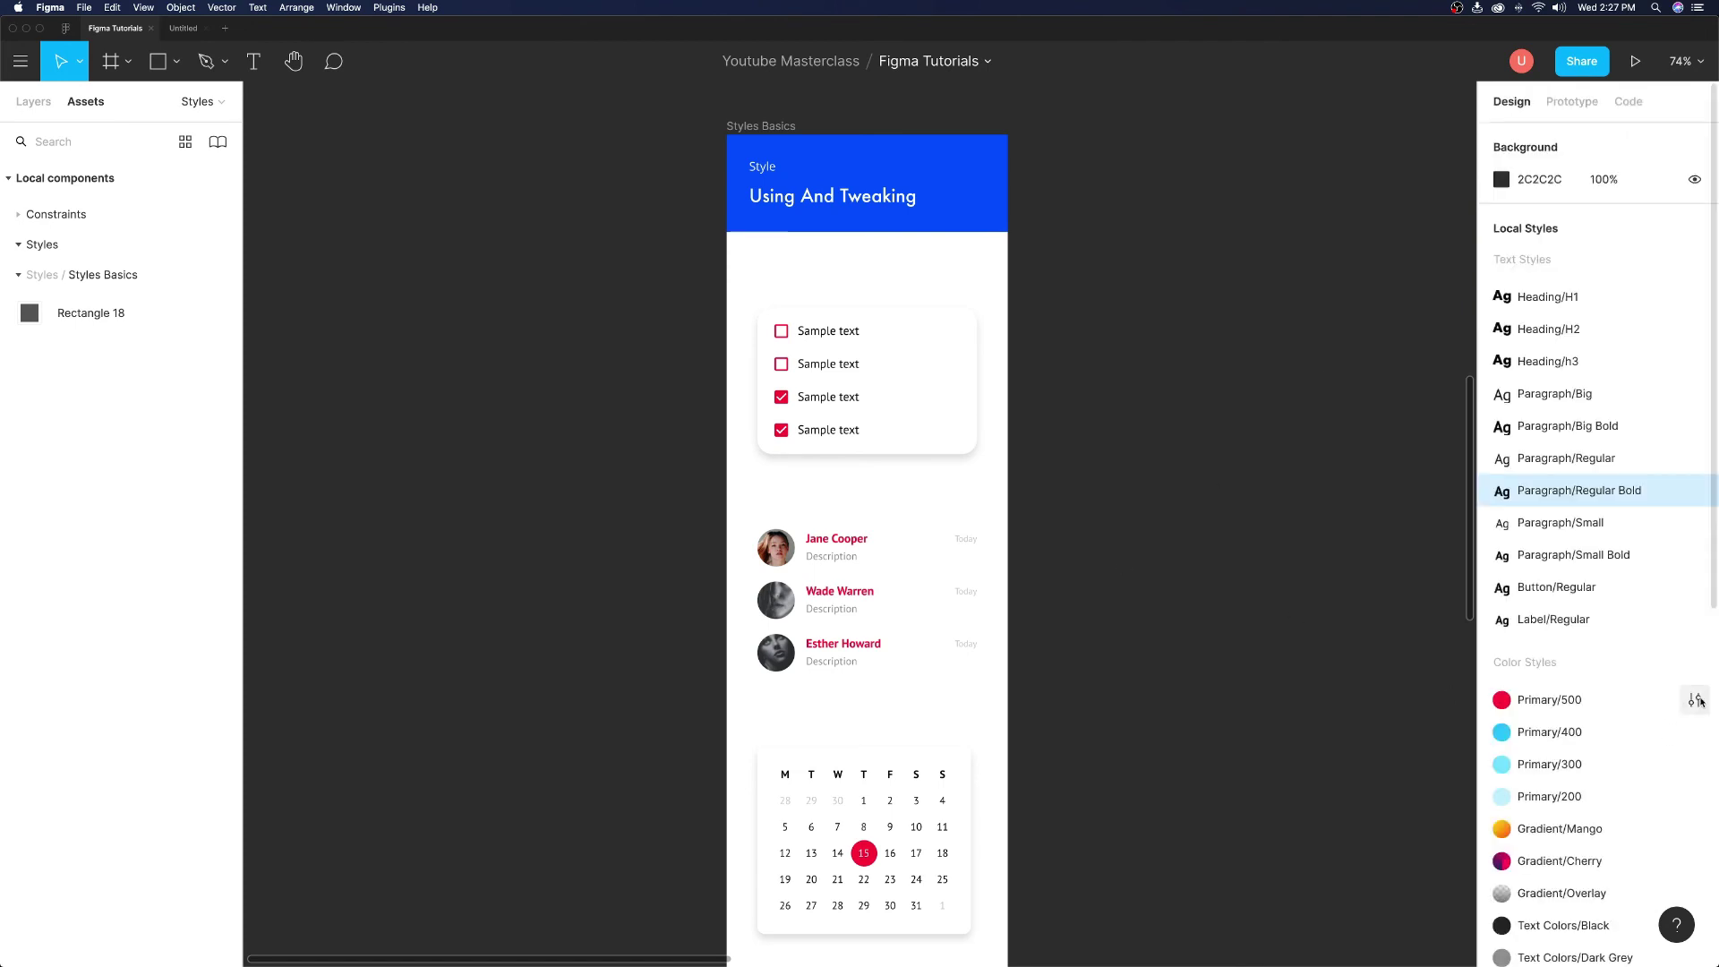
left_click(1696, 699)
left_click(1503, 373)
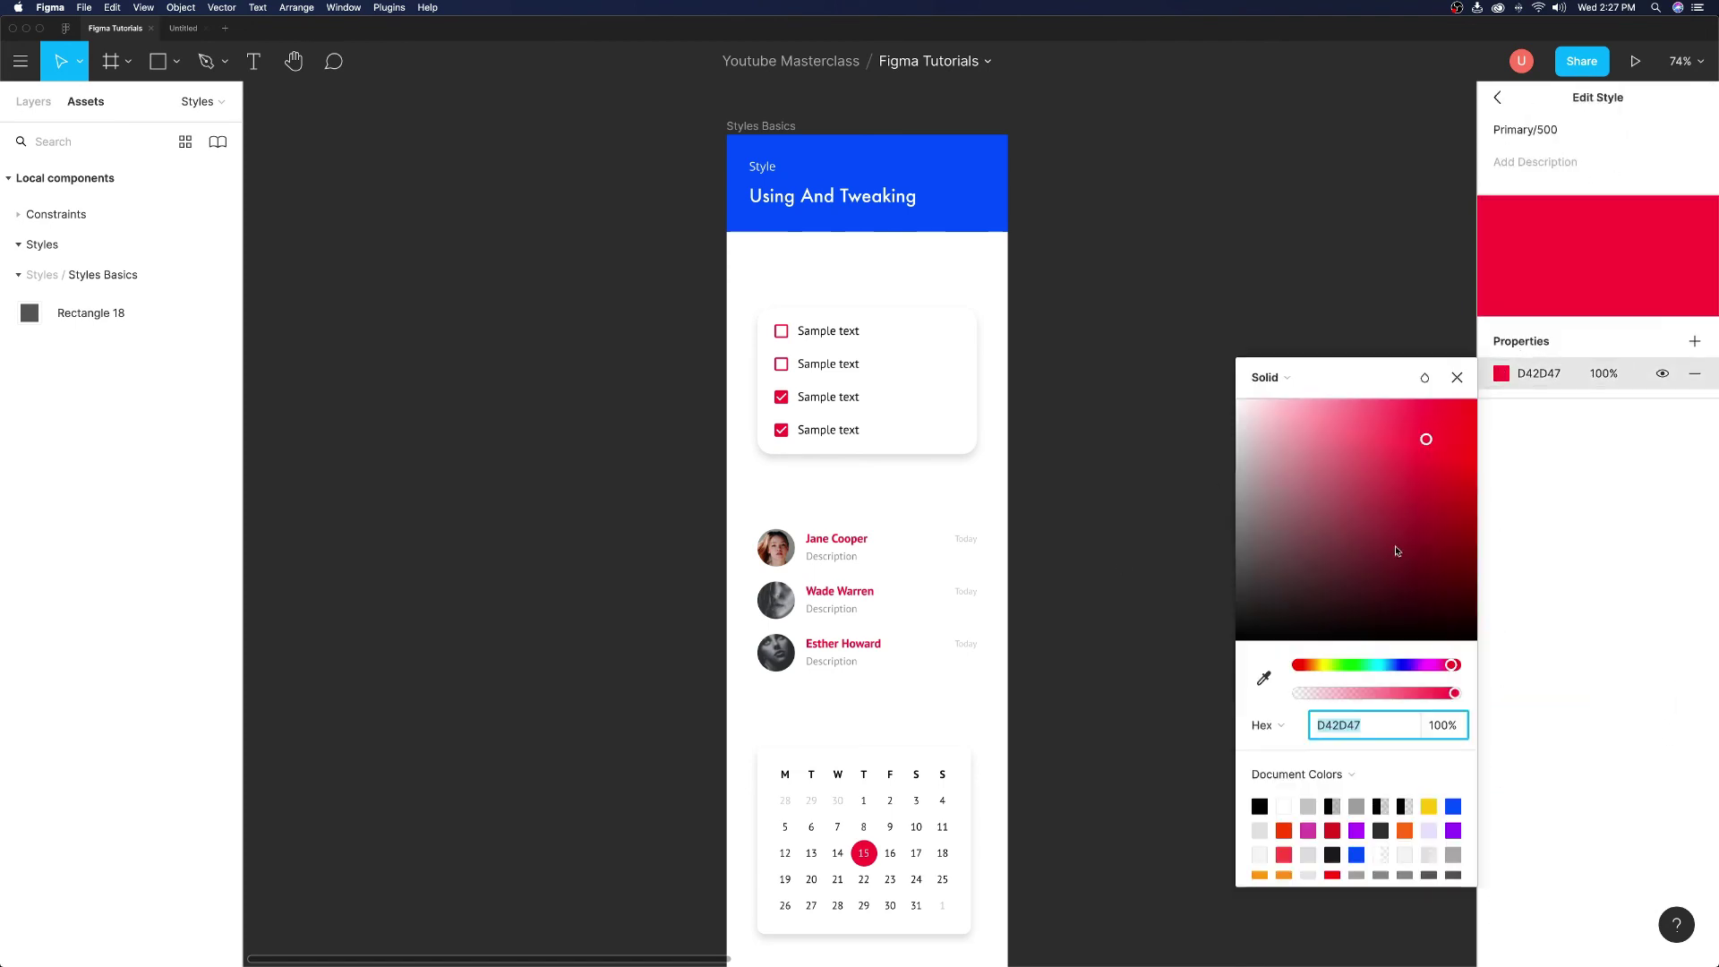
left_click(1382, 664)
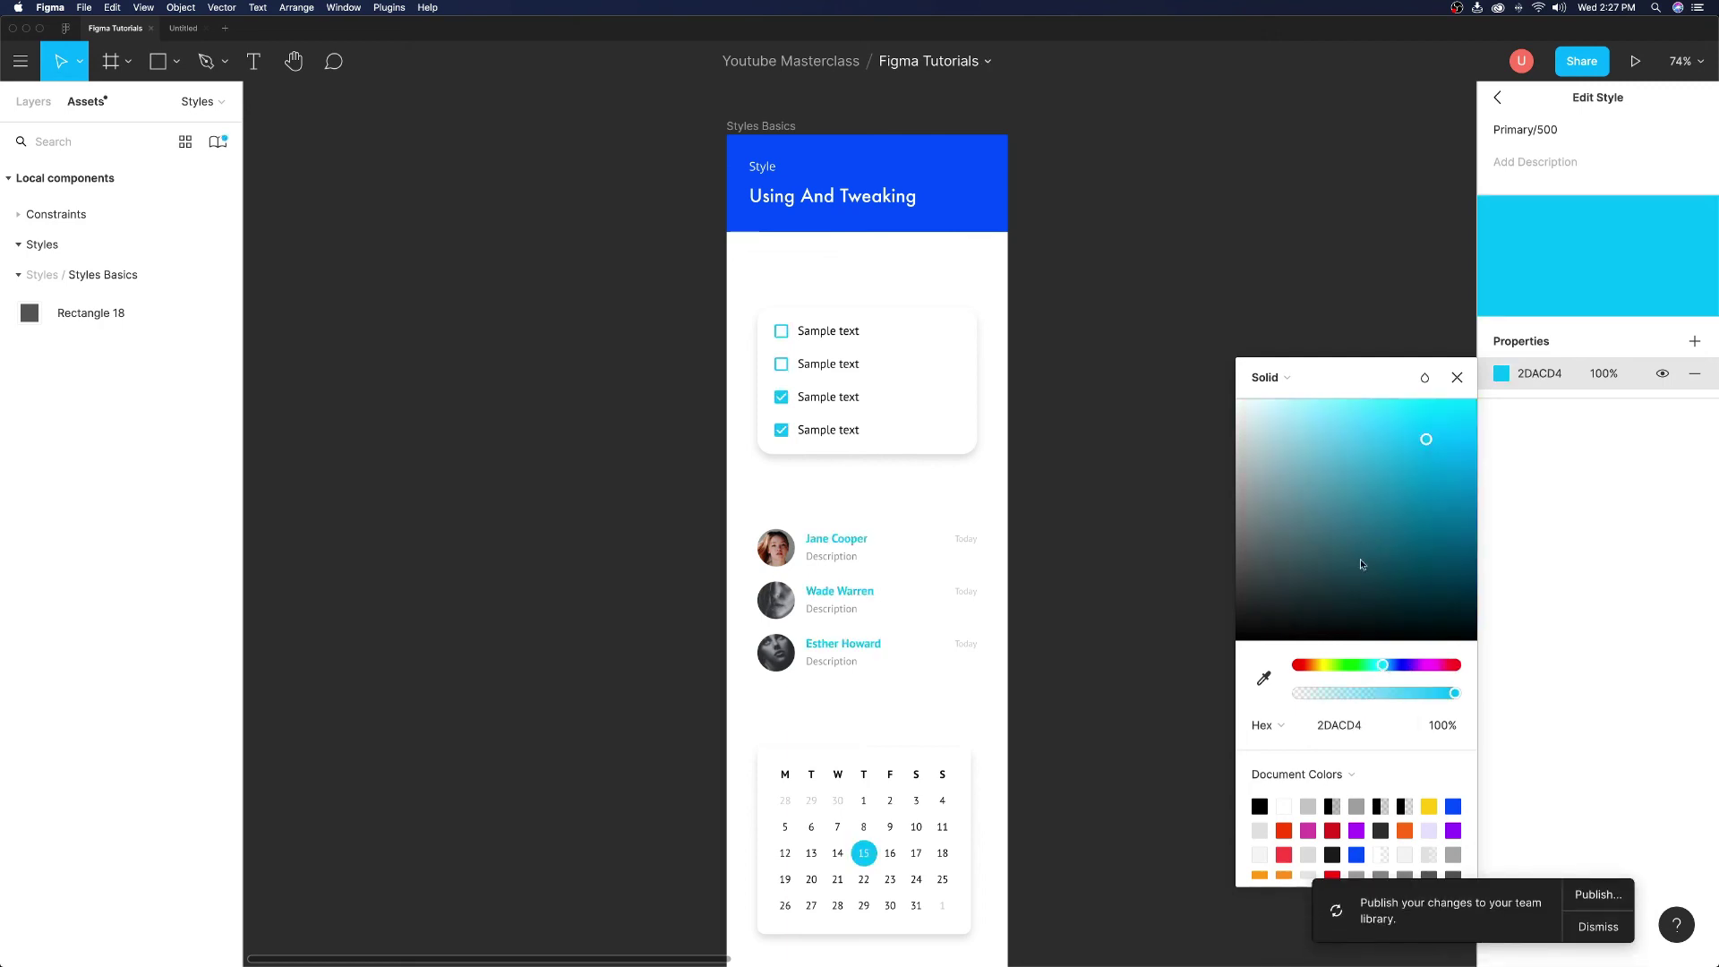
left_click(1466, 429)
left_click(1458, 378)
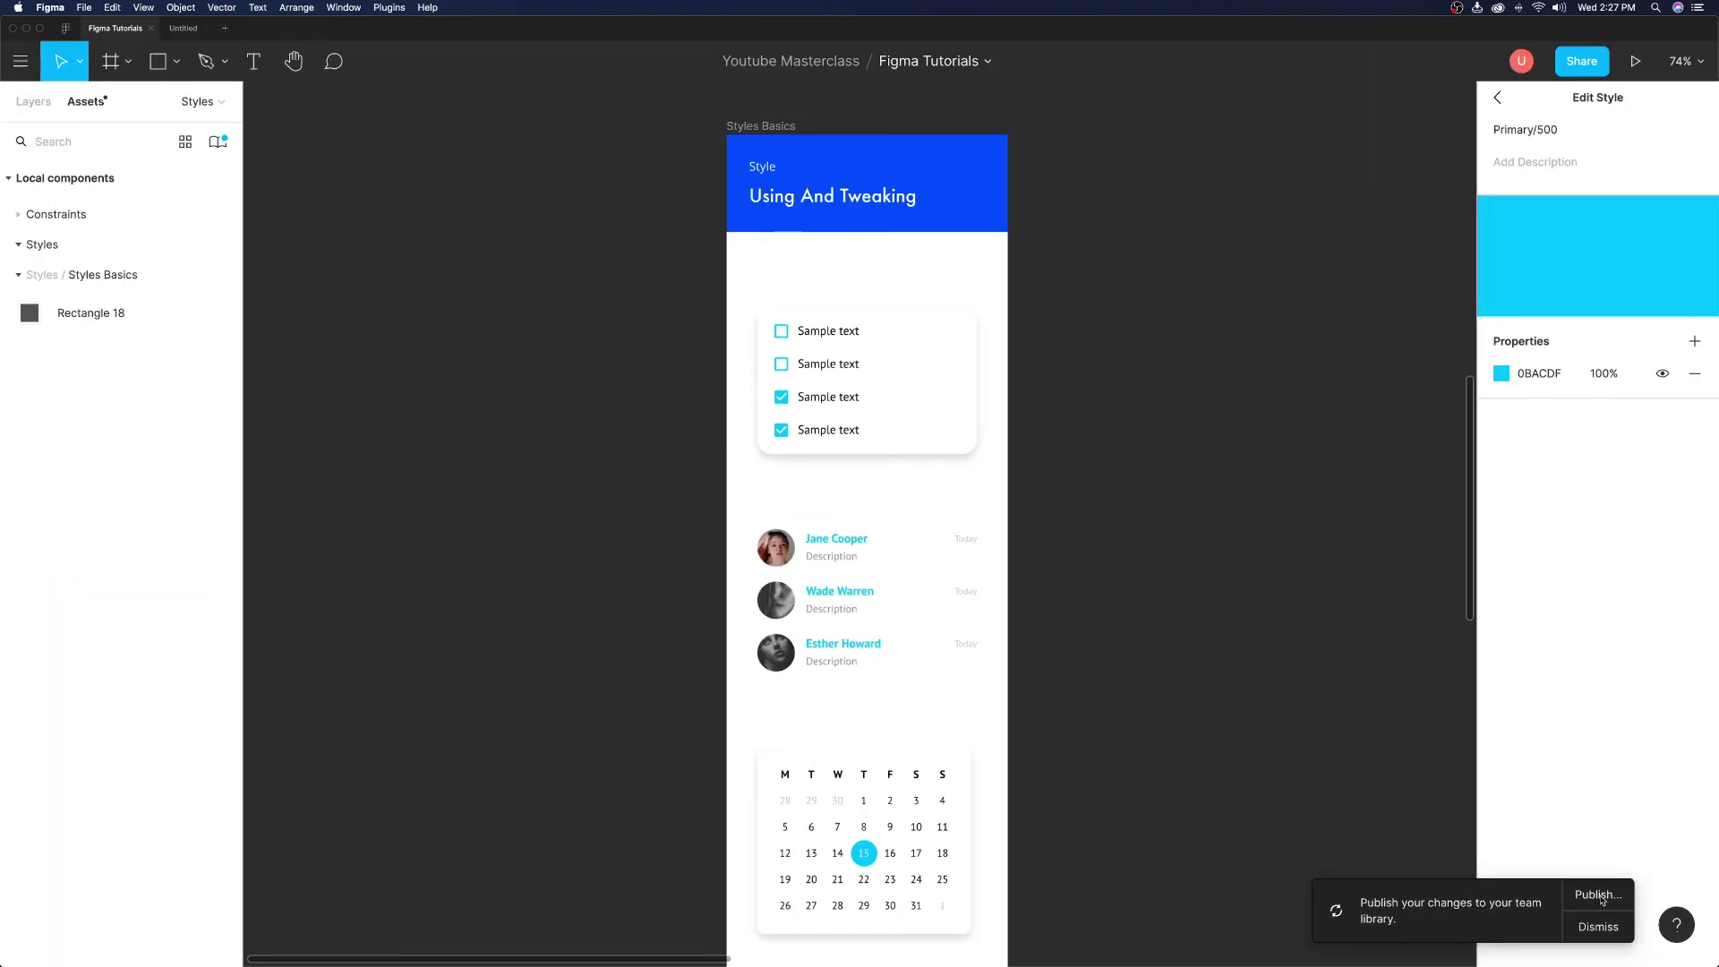
Step: Publish the changed Primary/500 style to the team library
left_click(1598, 895)
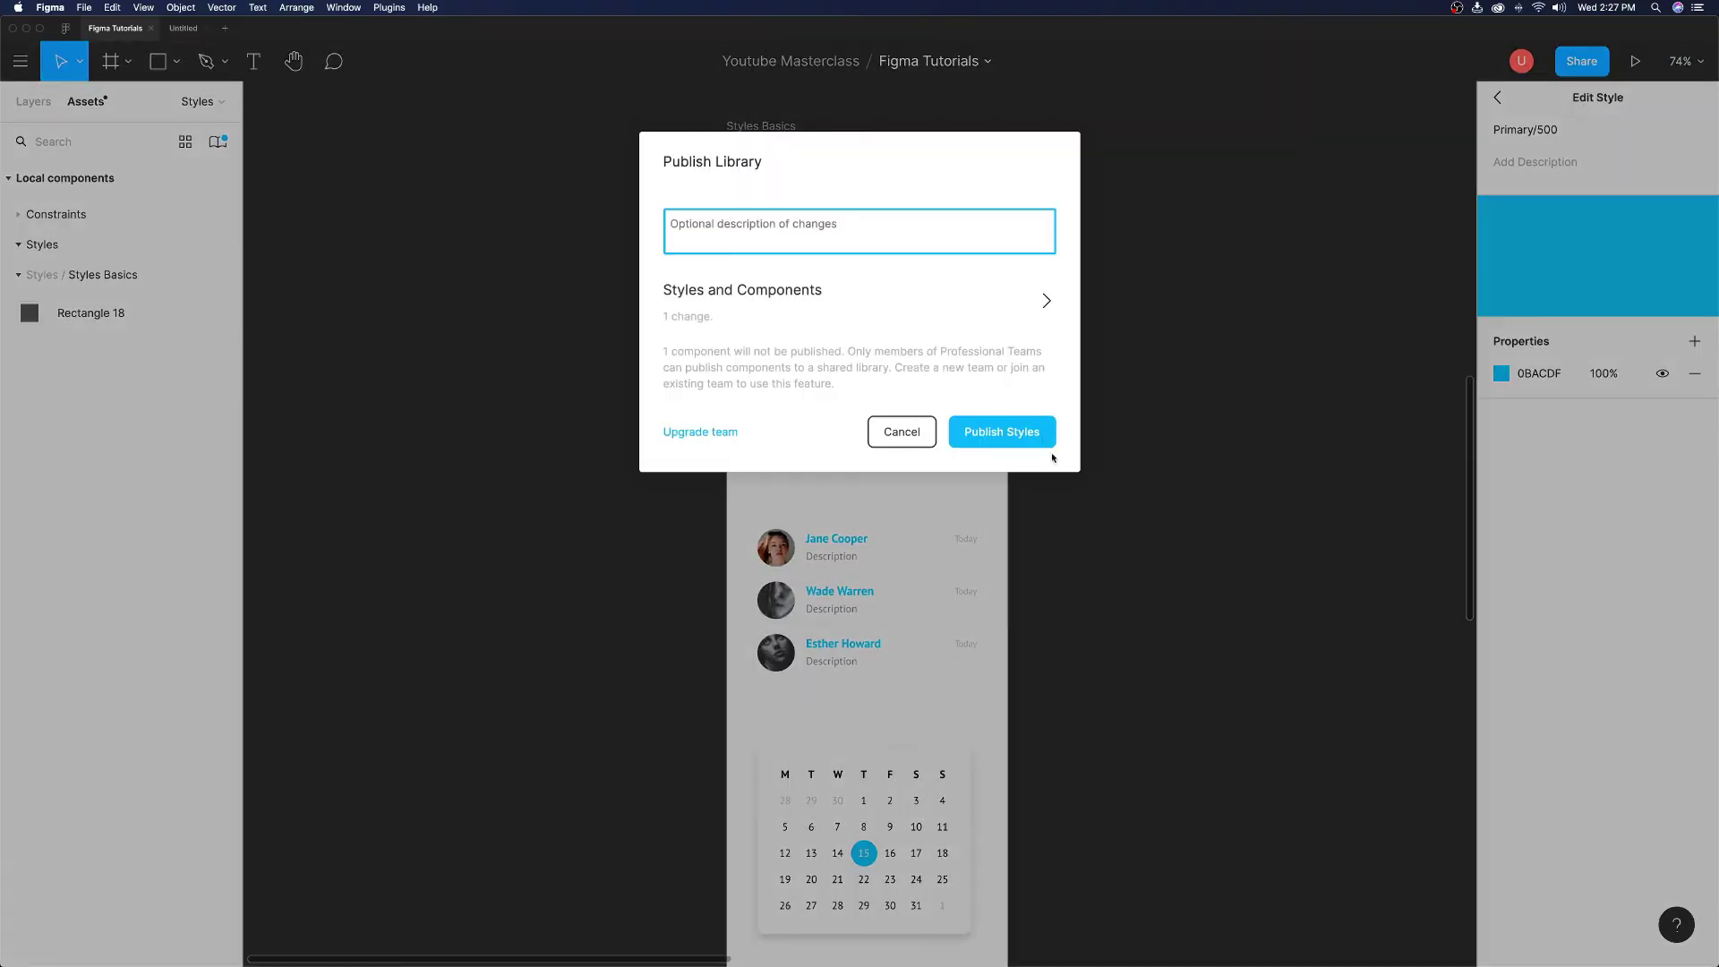
left_click(1001, 428)
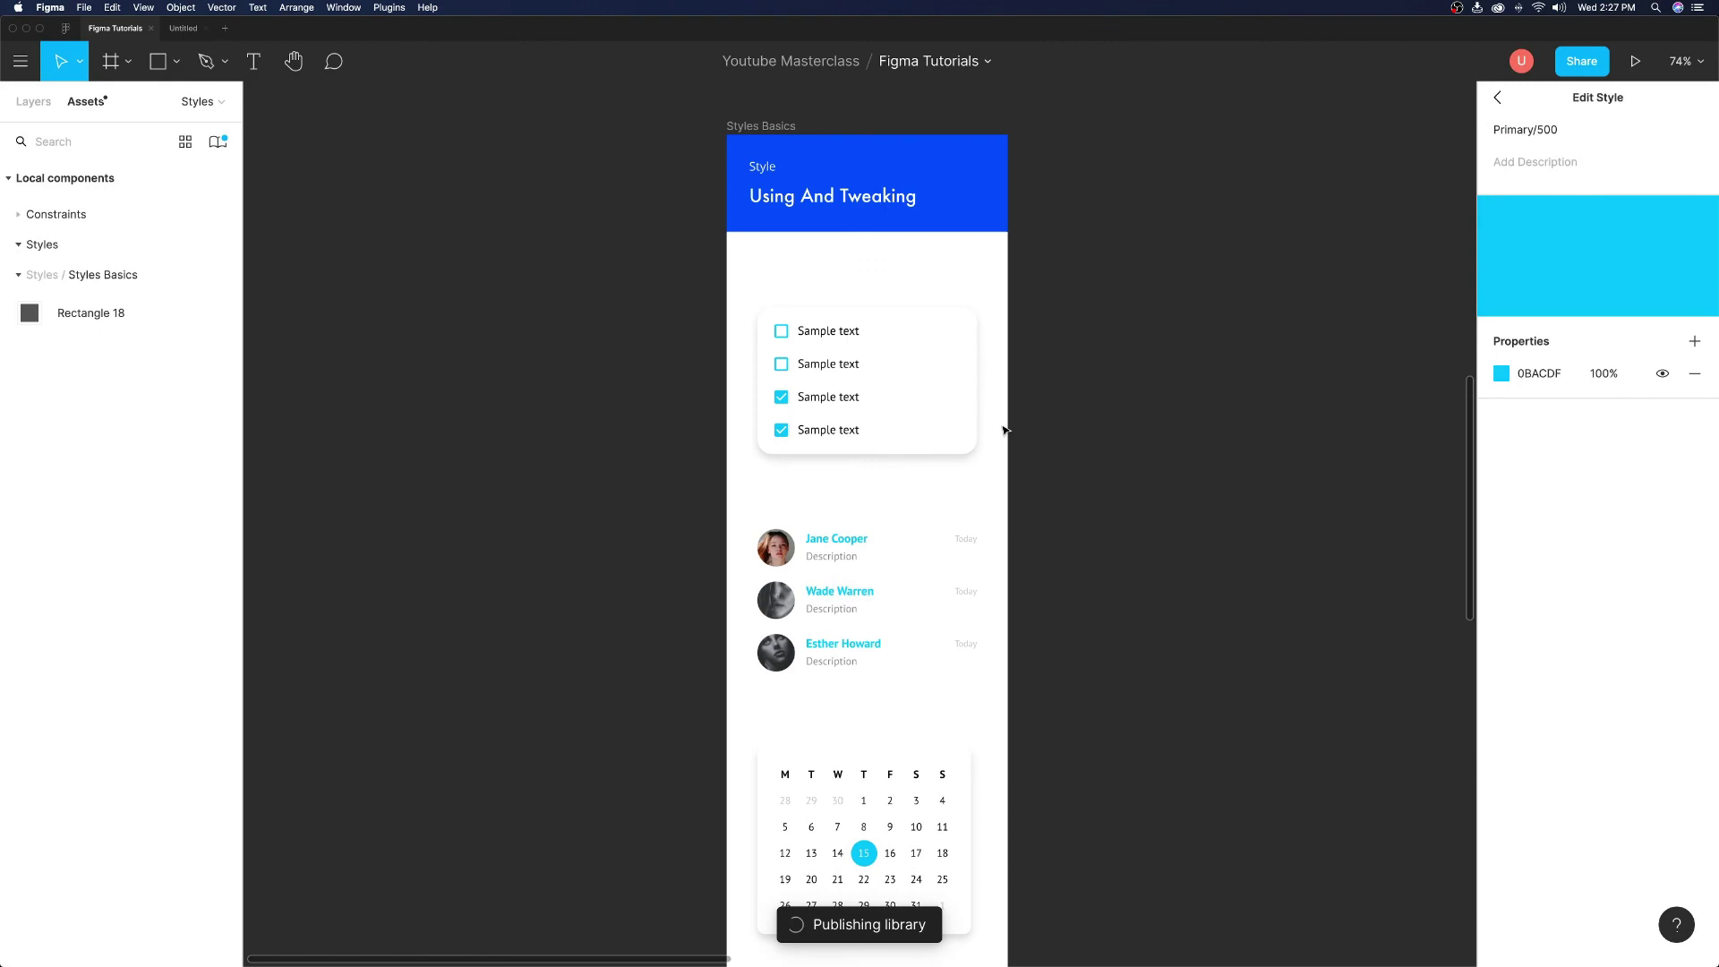
Step: Back in the Untitled file, review the Figma Tutorials update and accept all so the square turns cyan
left_click(1112, 601)
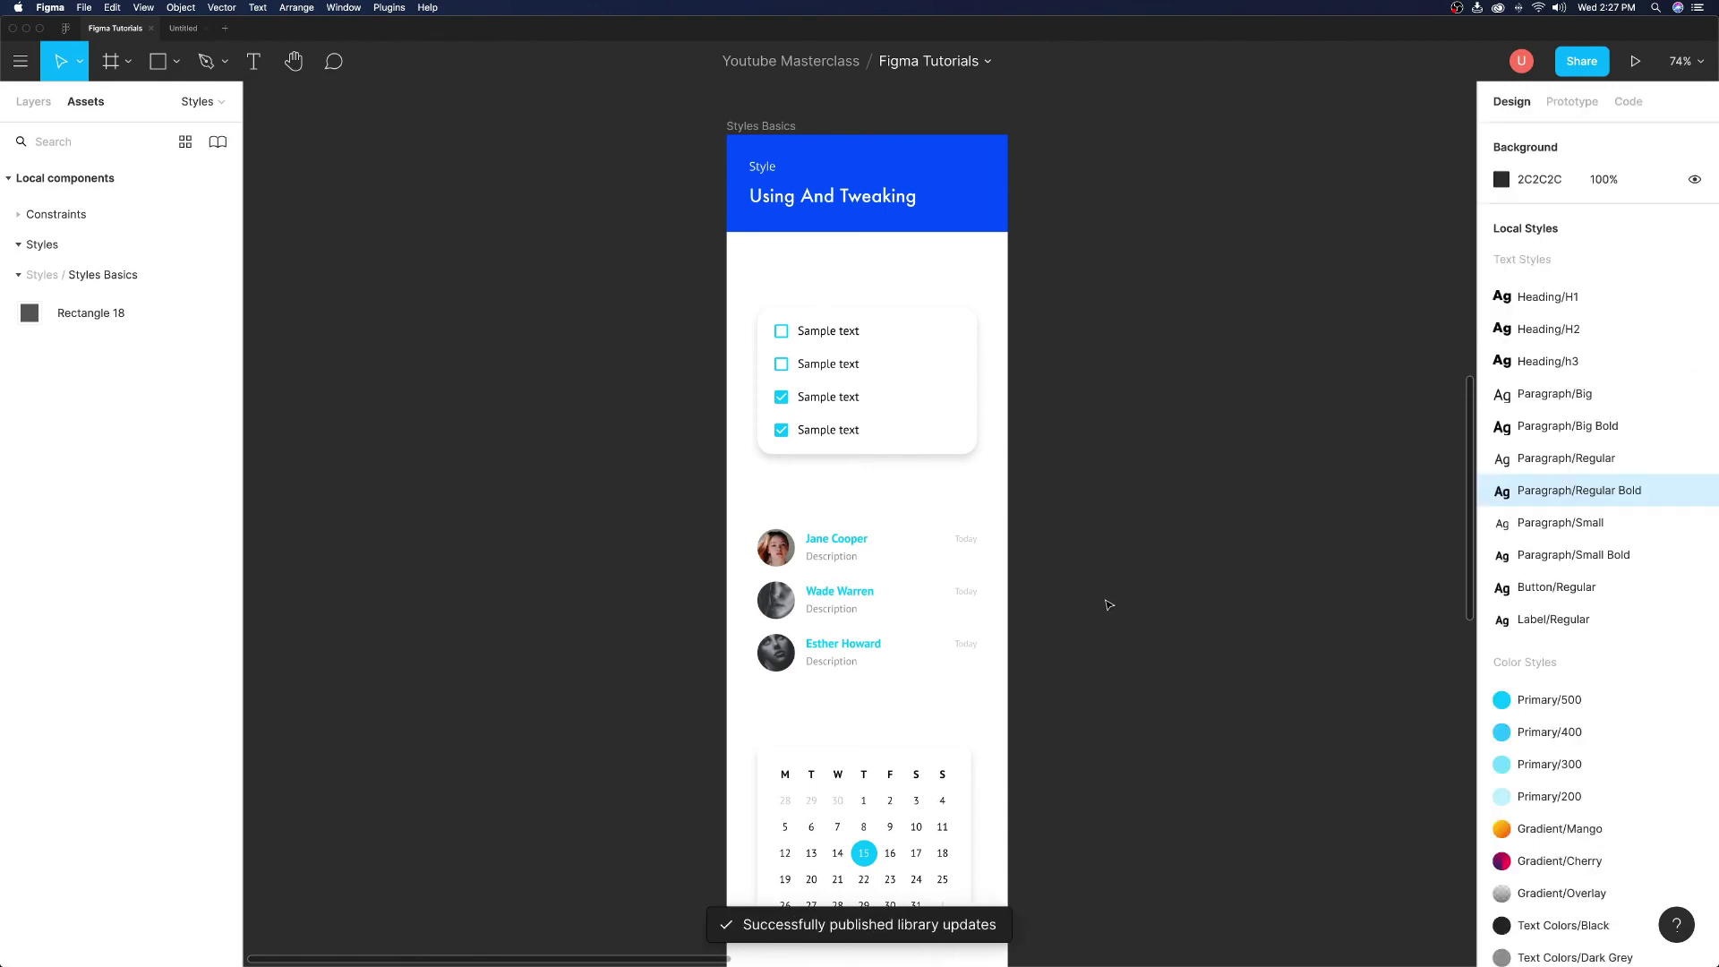
left_click(182, 27)
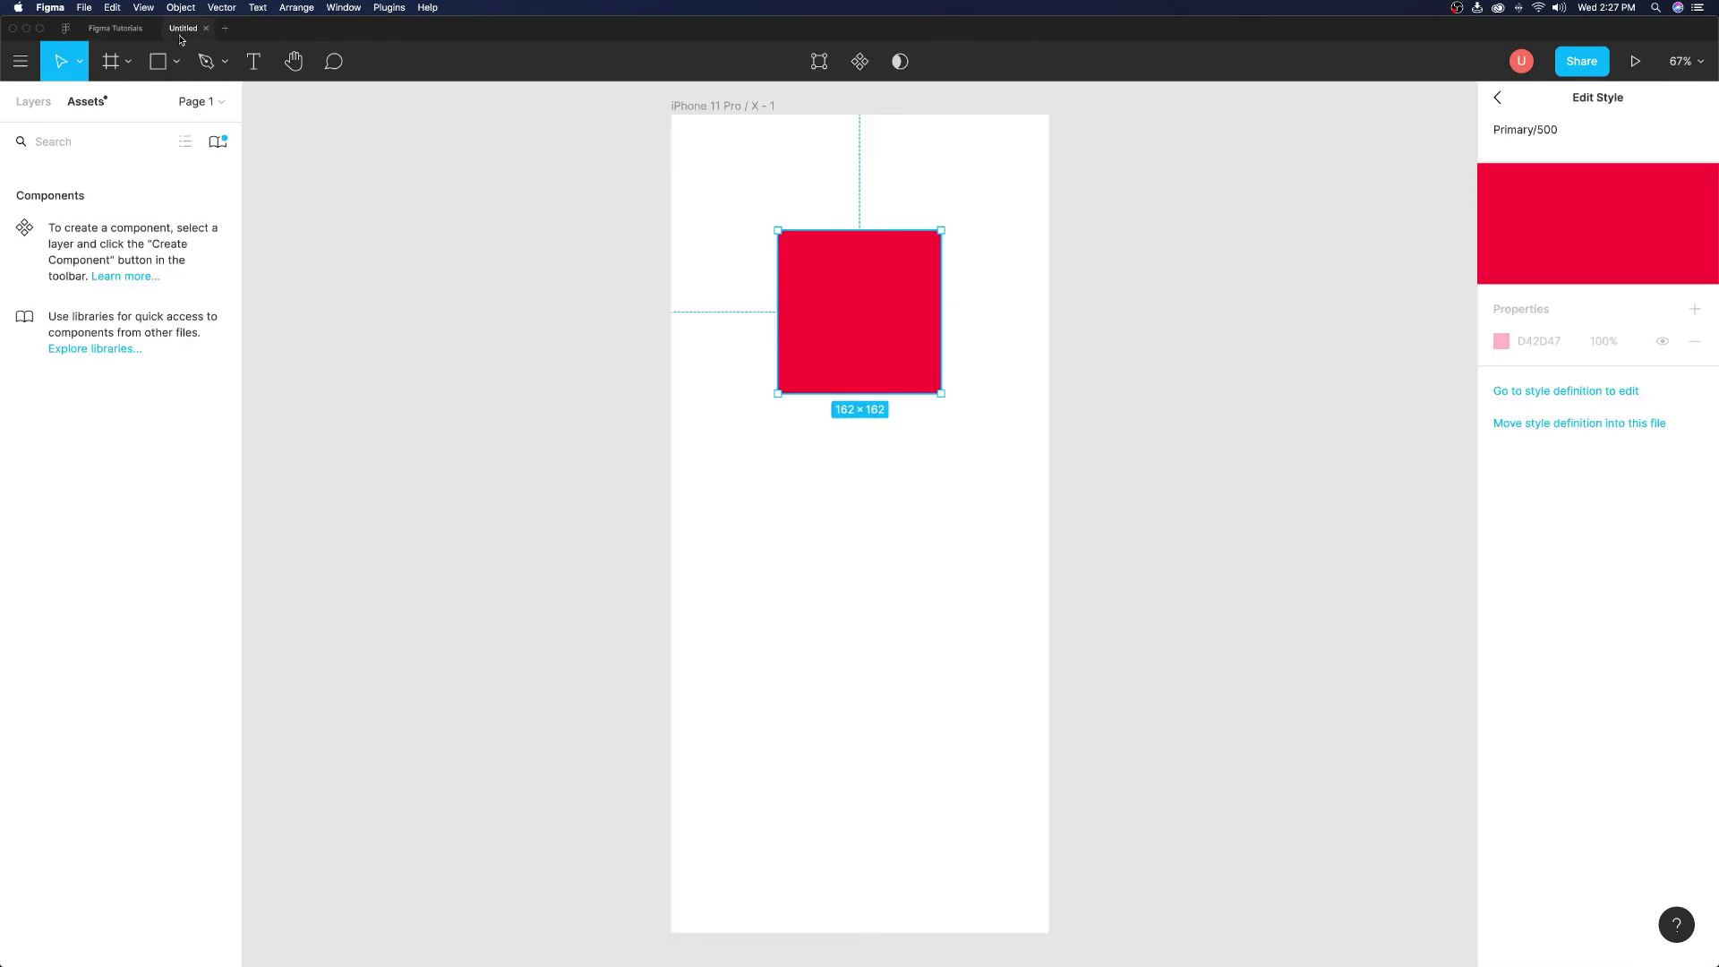
left_click(1188, 717)
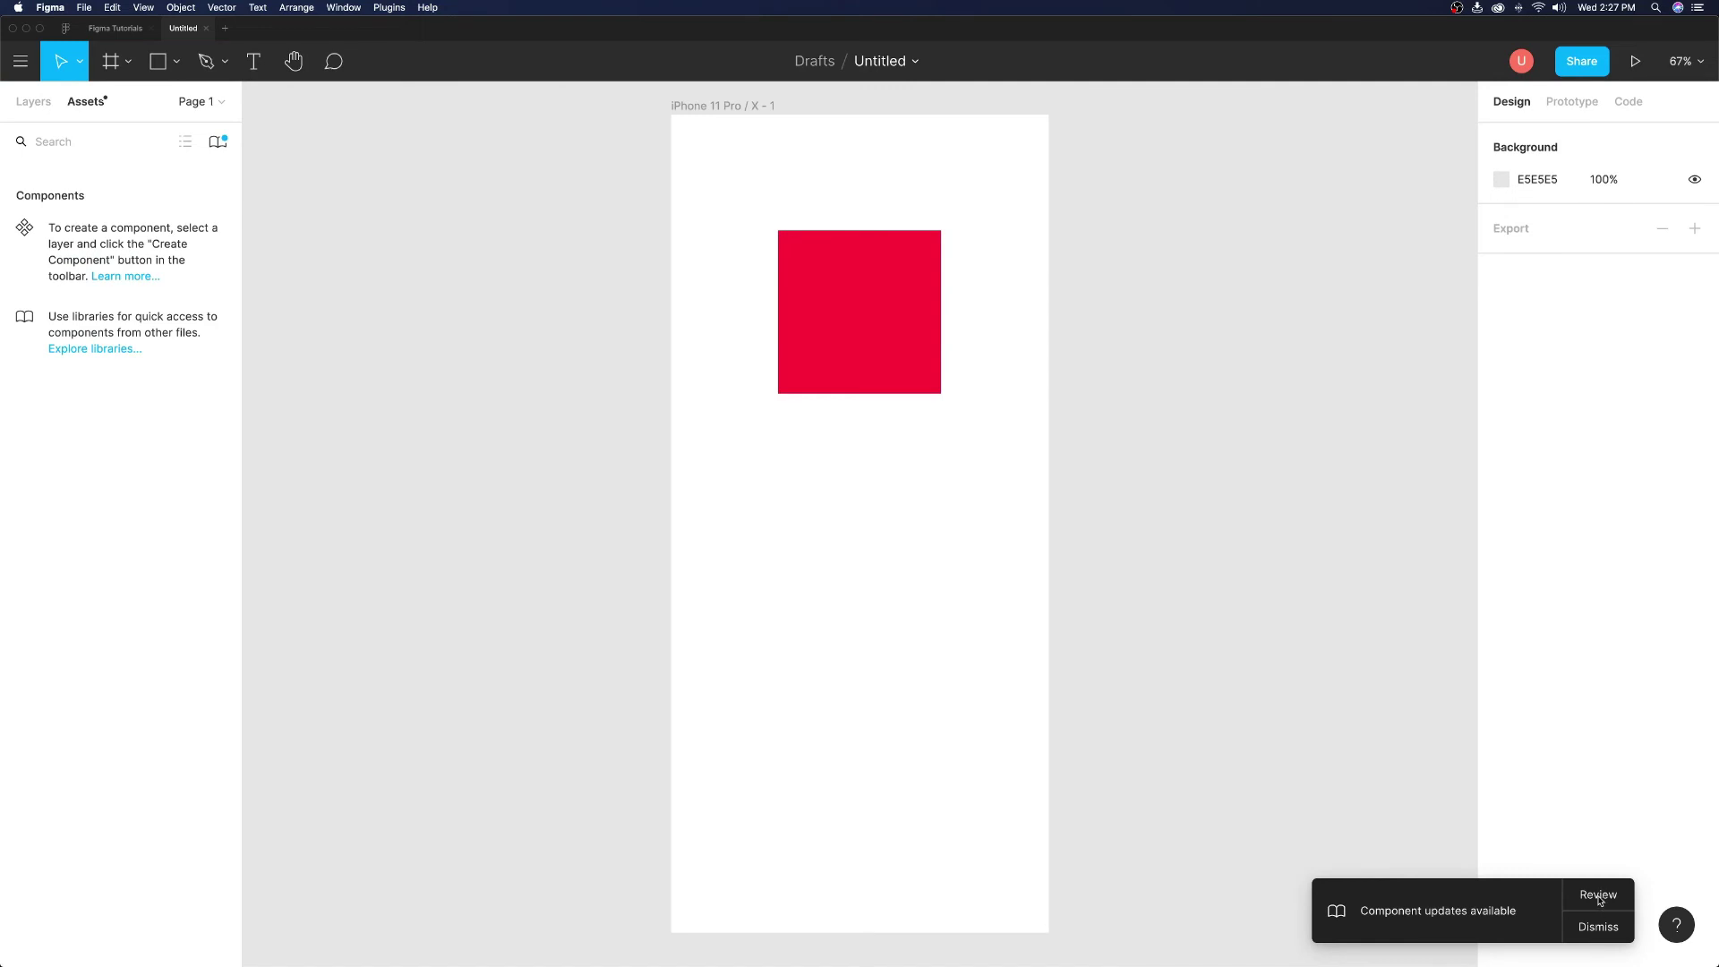
left_click(1599, 897)
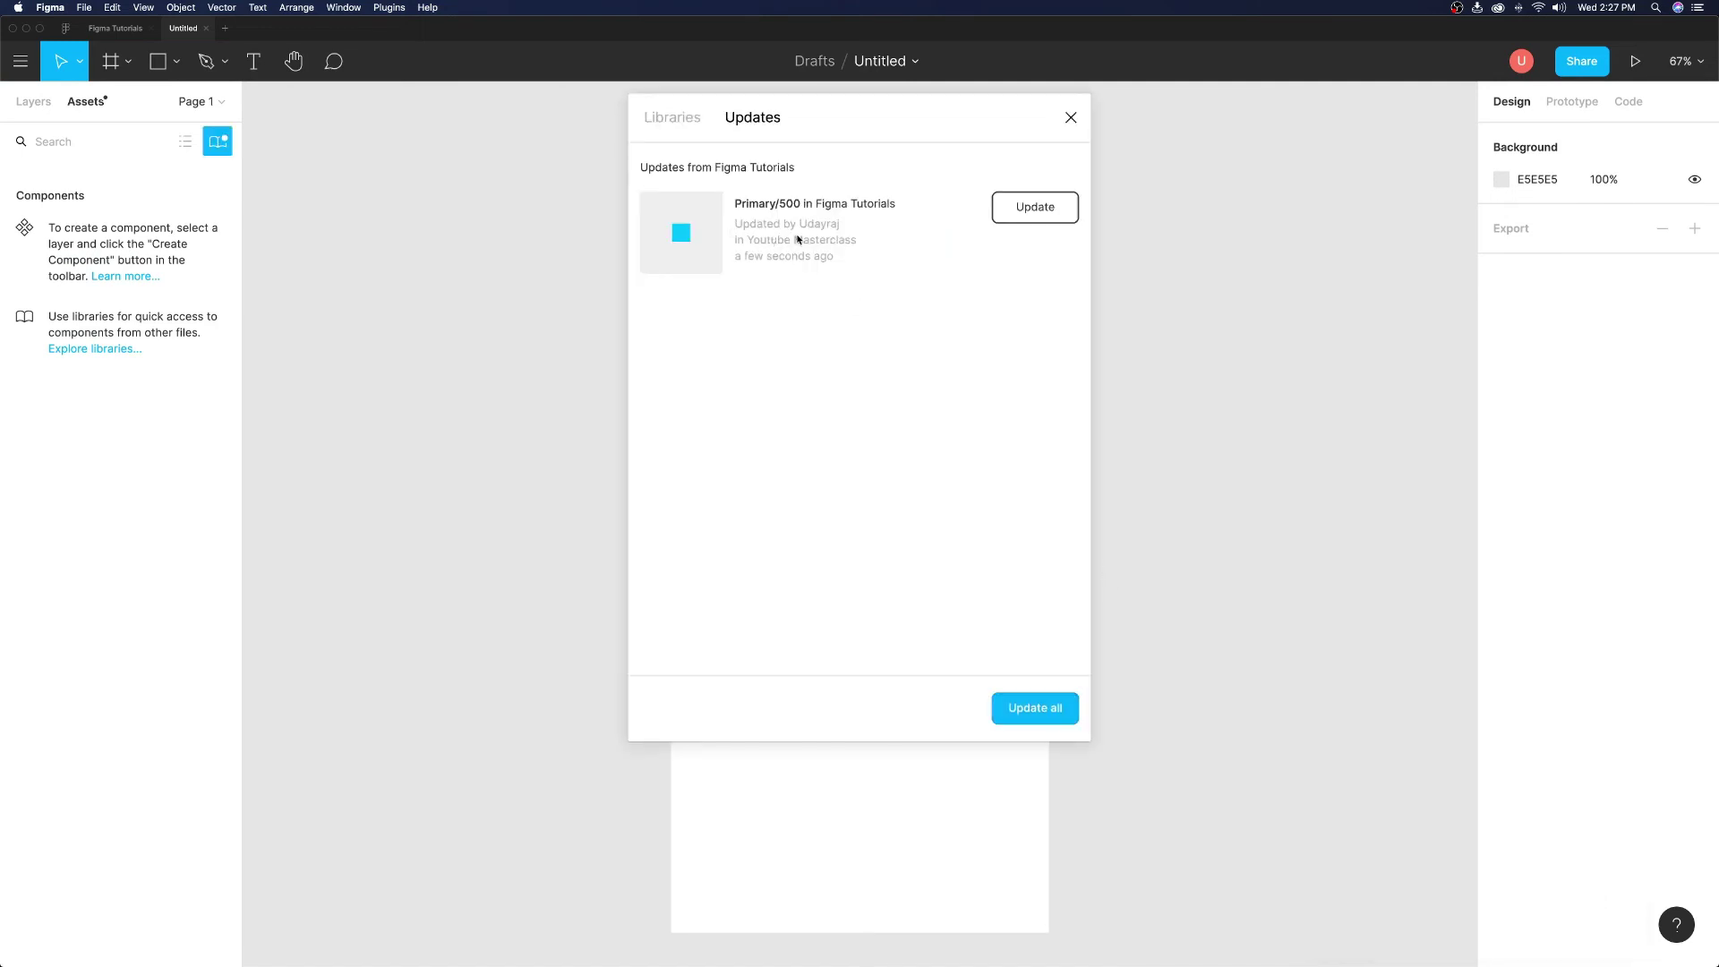
left_click(1023, 707)
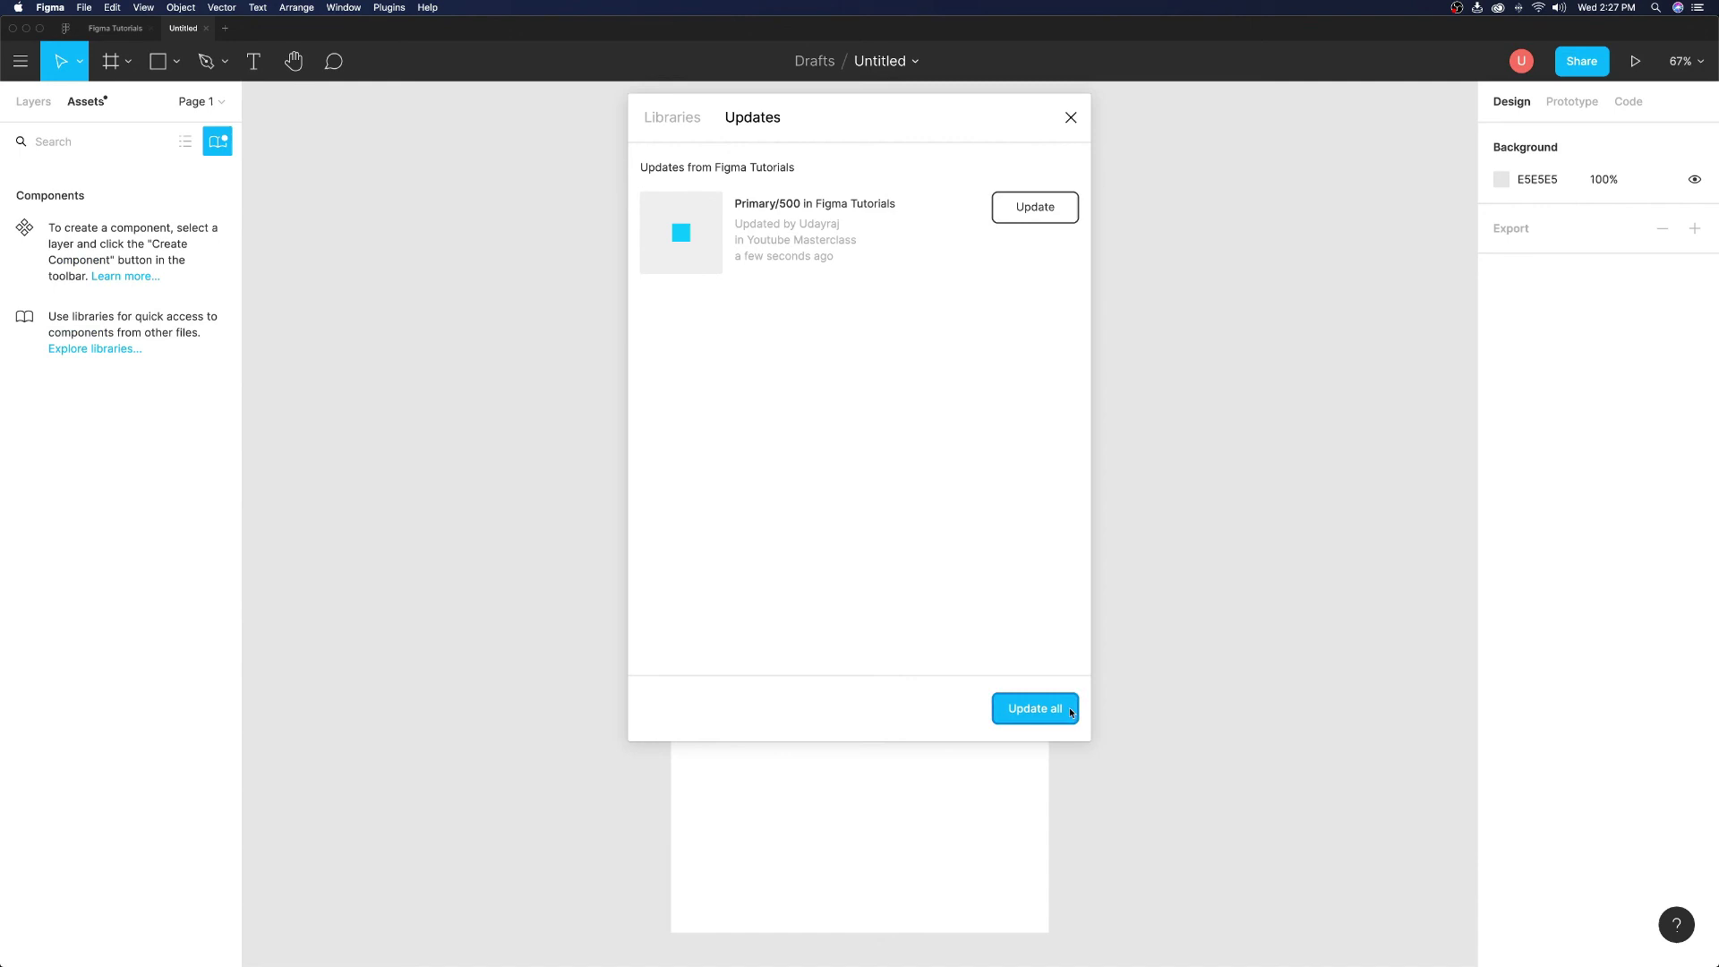